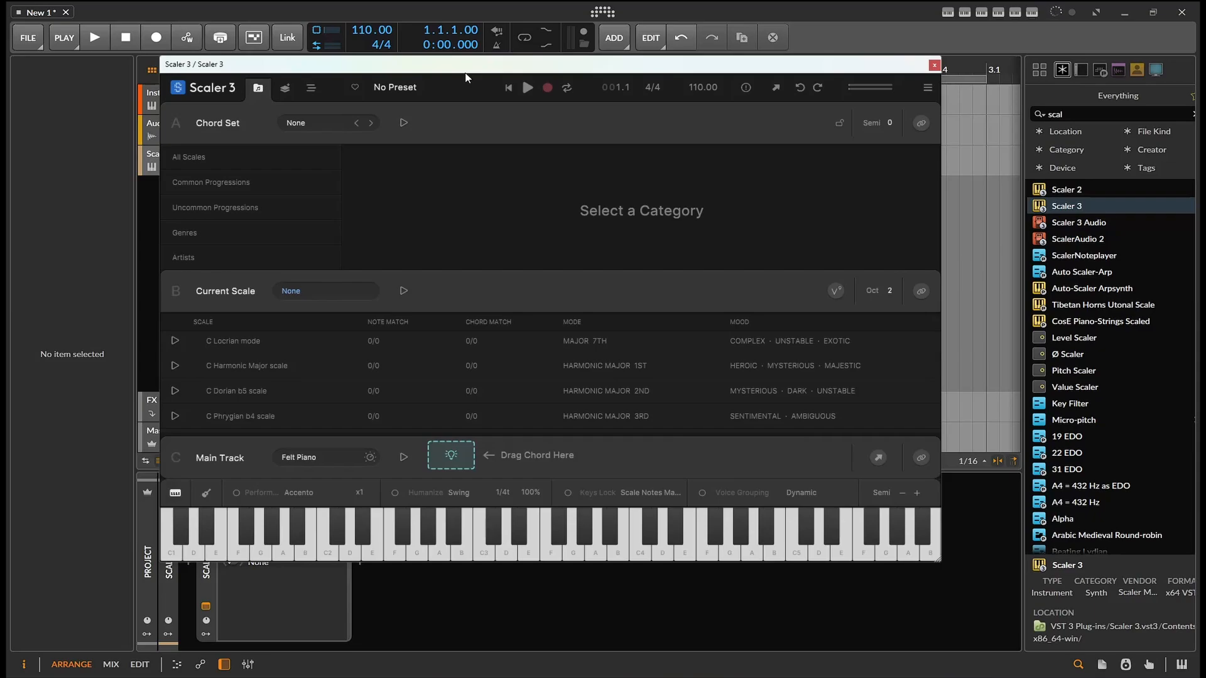
Open the All Scales category and filter the scale list by root note F
drag(465, 77, 385, 64)
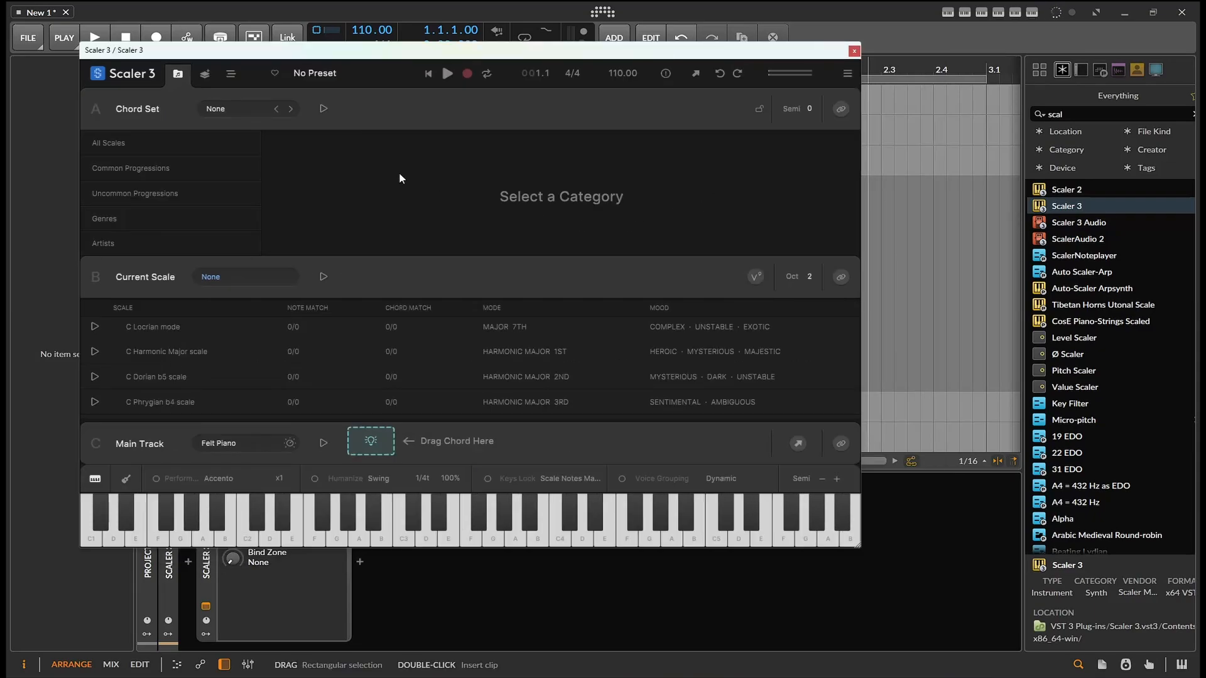
click(156, 149)
click(355, 225)
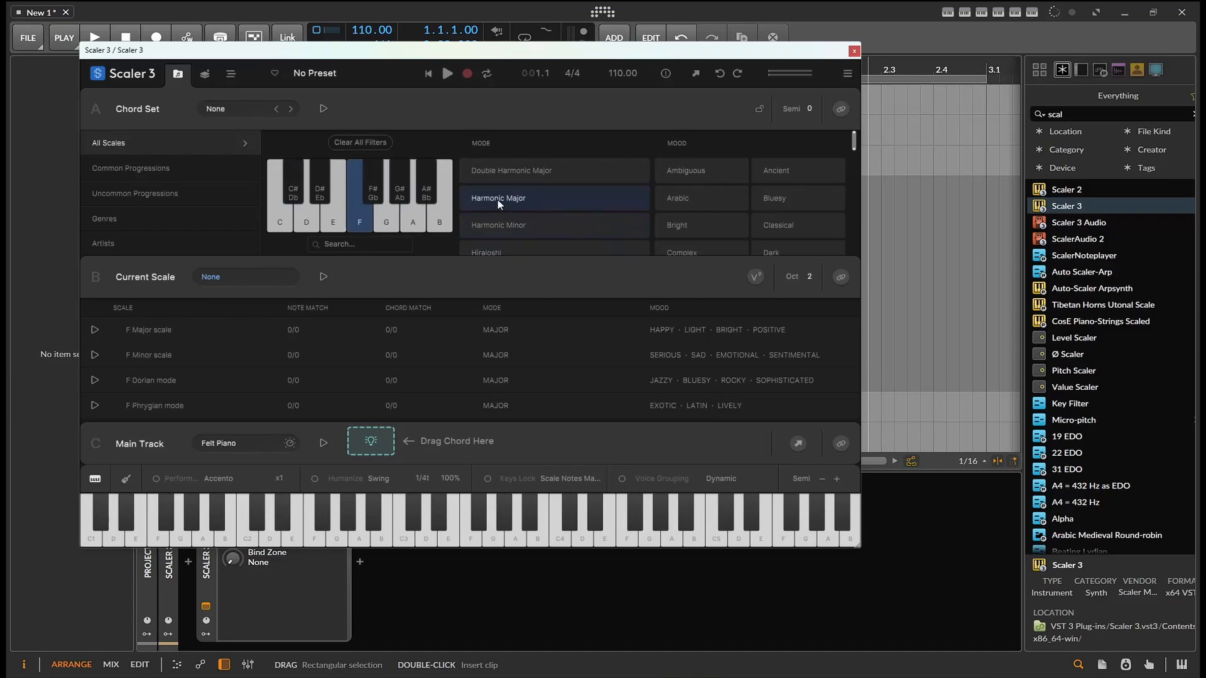
Look through the mode and mood filter lists
click(602, 197)
scroll(775, 211, down, 6)
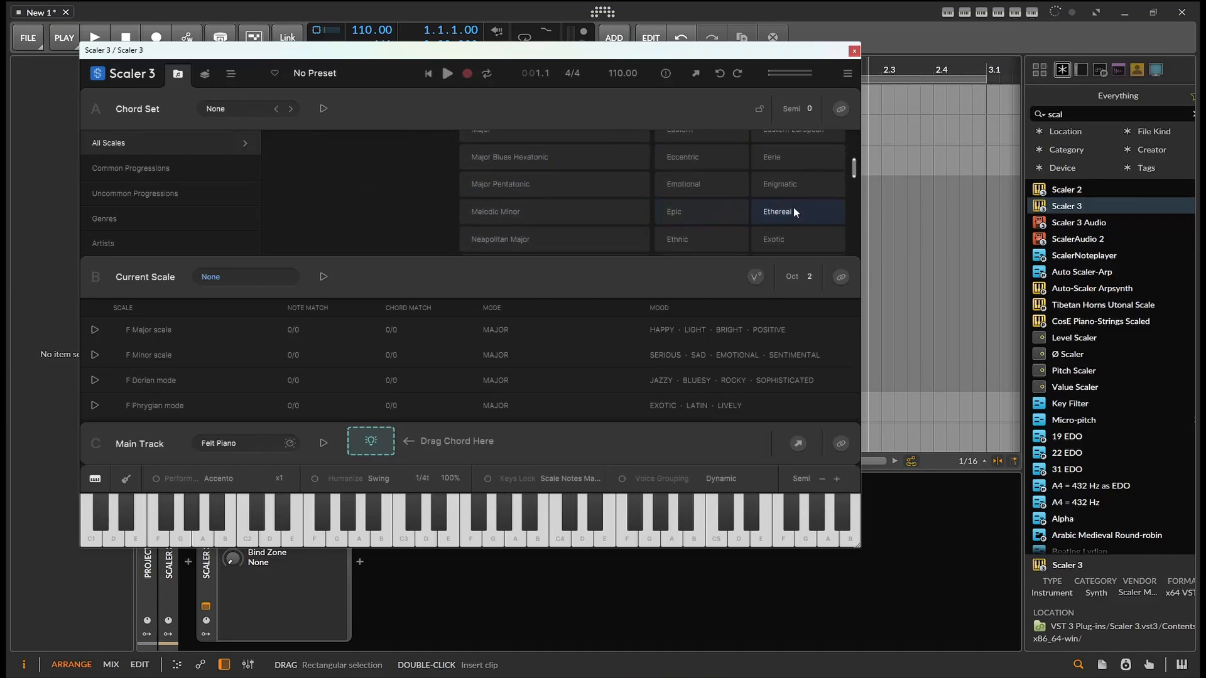
scroll(793, 204, up, 1)
scroll(779, 193, up, 5)
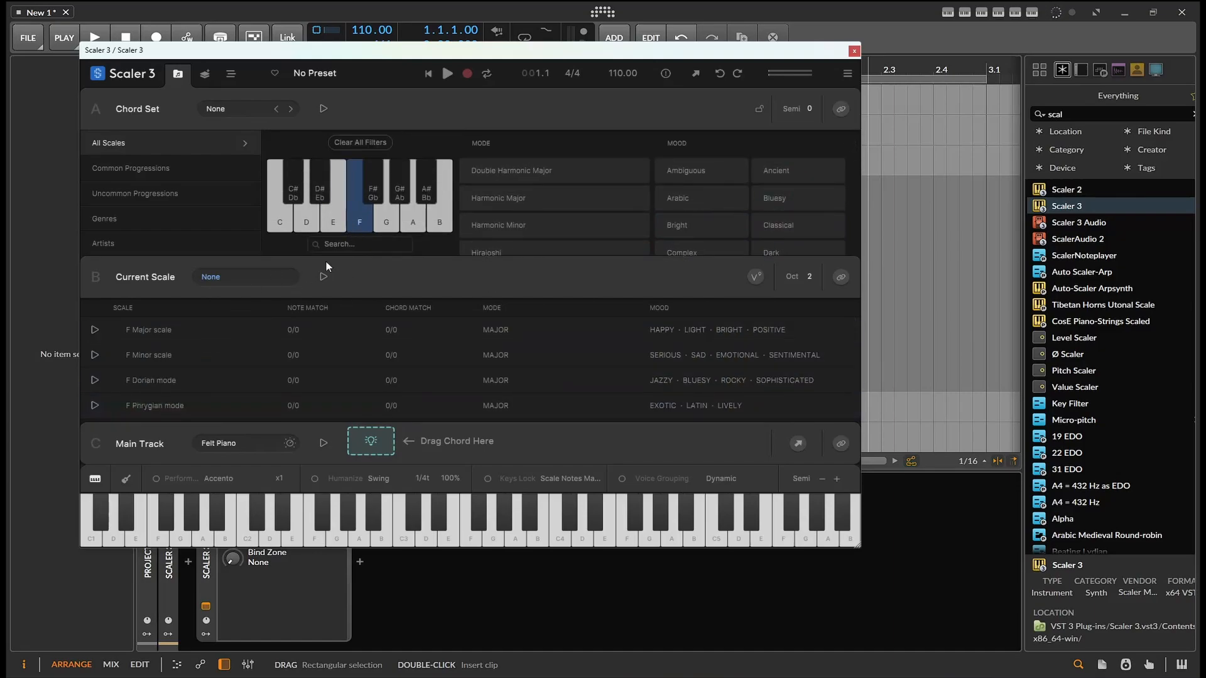
Switch the root note filter to C and try the Harmonic Major mode filter
click(280, 220)
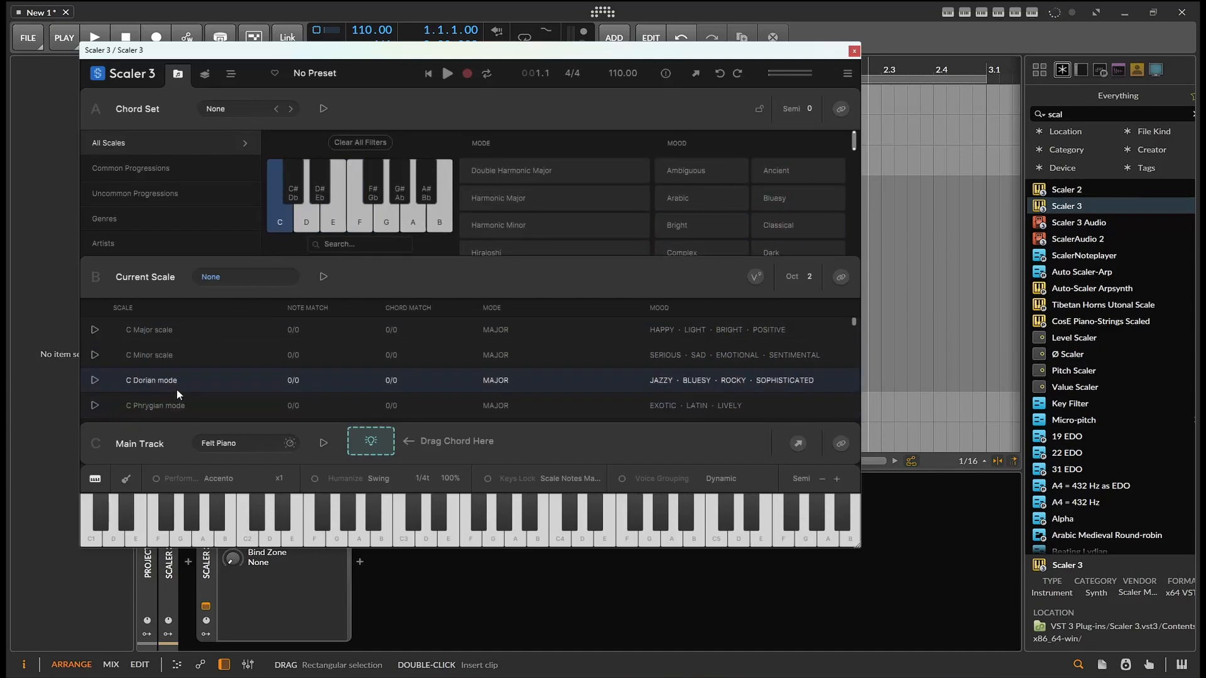
click(577, 196)
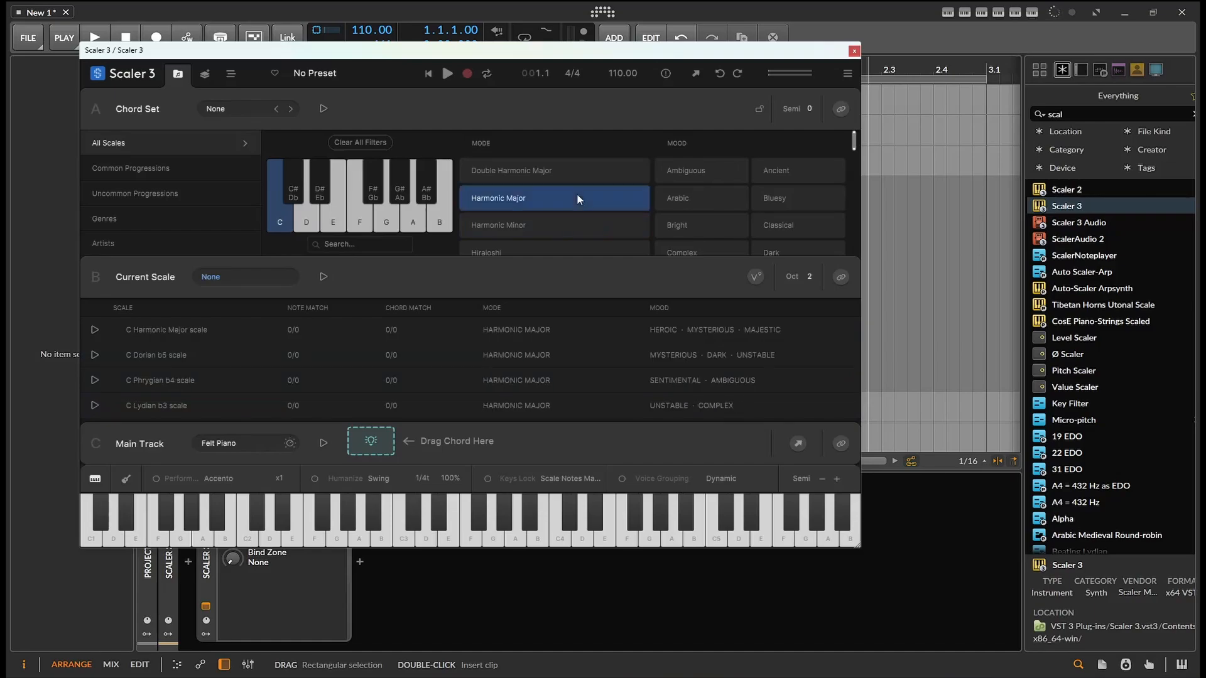
click(579, 199)
Apply the Dark mood filter and deselect the C root note filter
scroll(717, 220, down, 2)
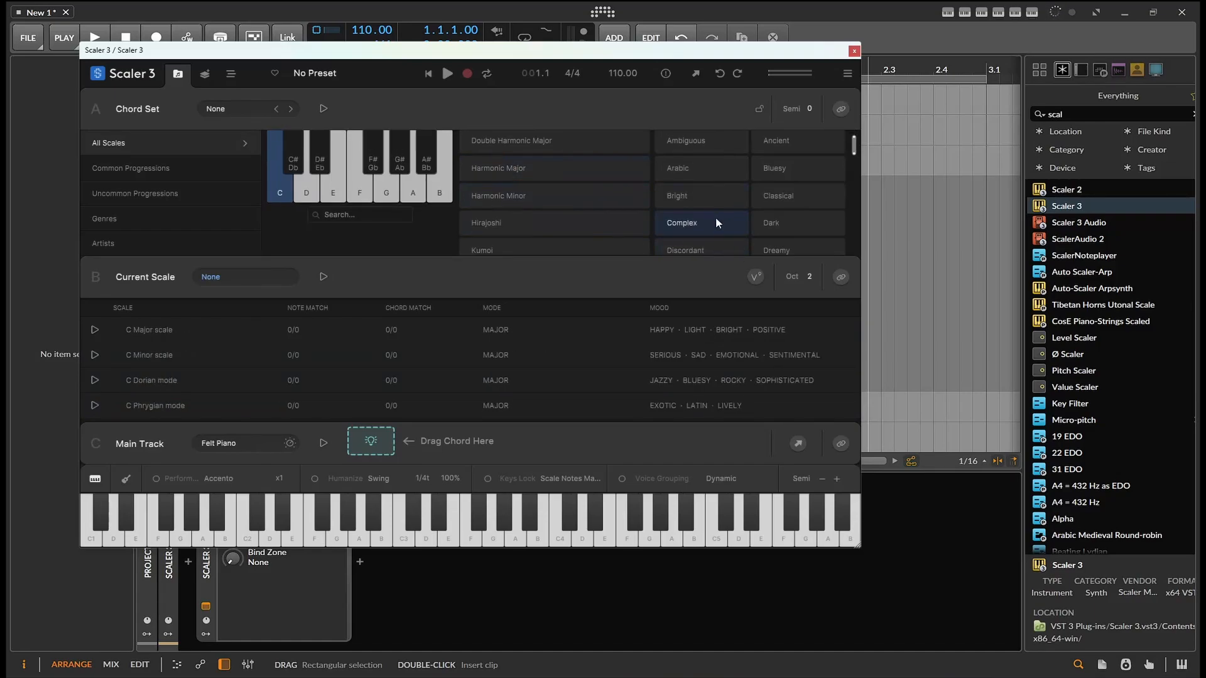
click(783, 198)
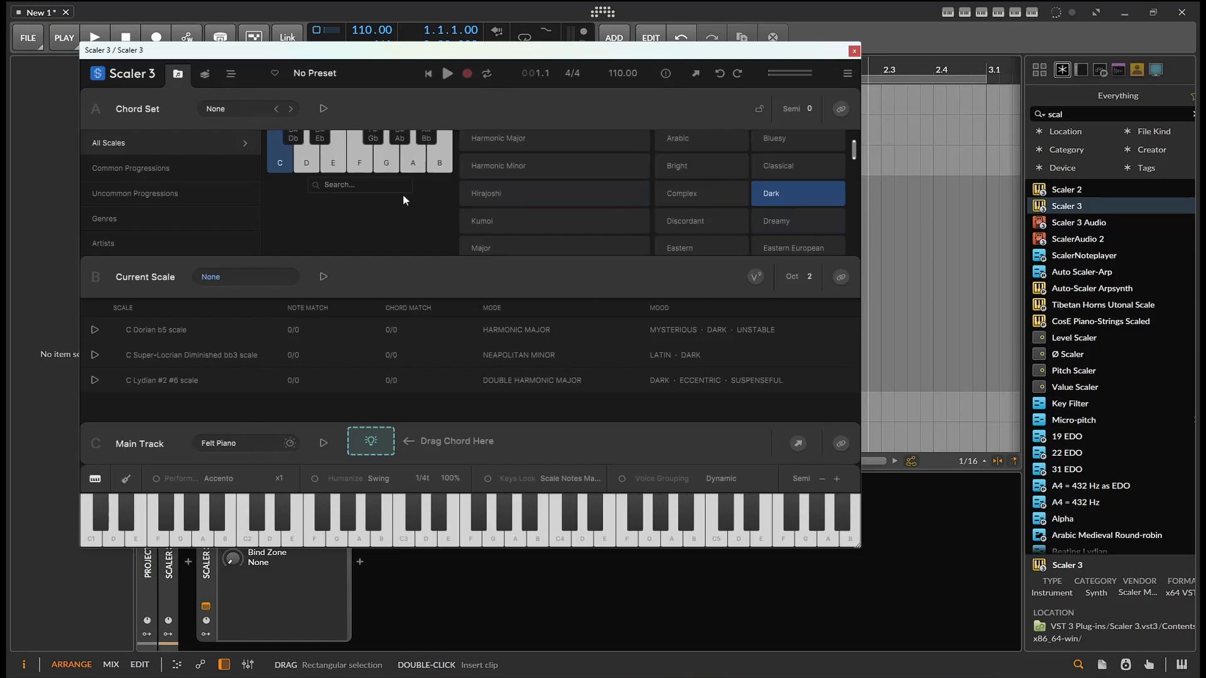
scroll(293, 198, up, 2)
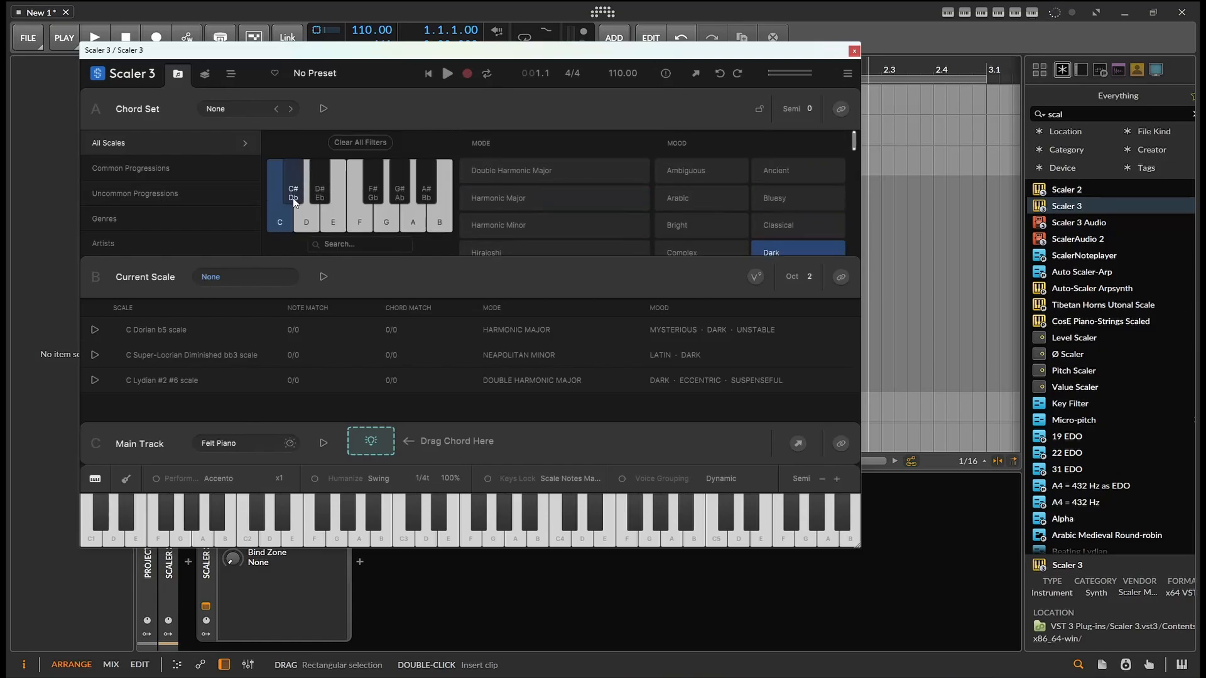
click(282, 214)
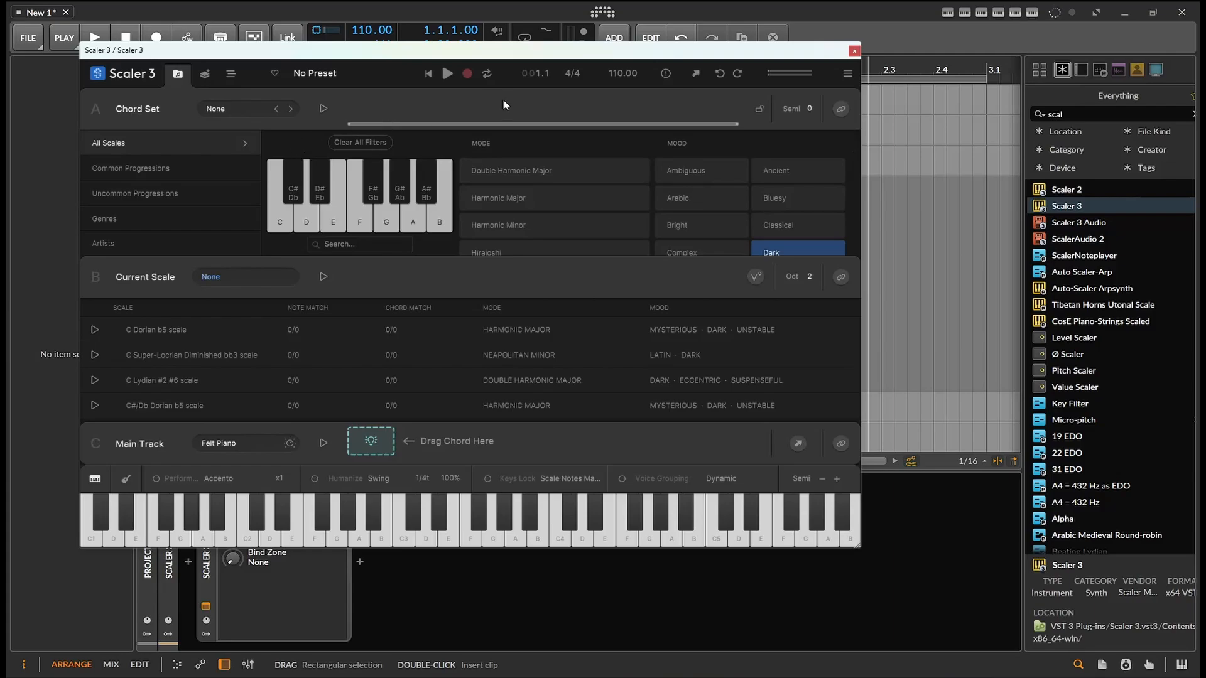
Browse the Samples library to the Cartel Loops - Mantra 02_140BPM_F#min DRY folder
click(1154, 70)
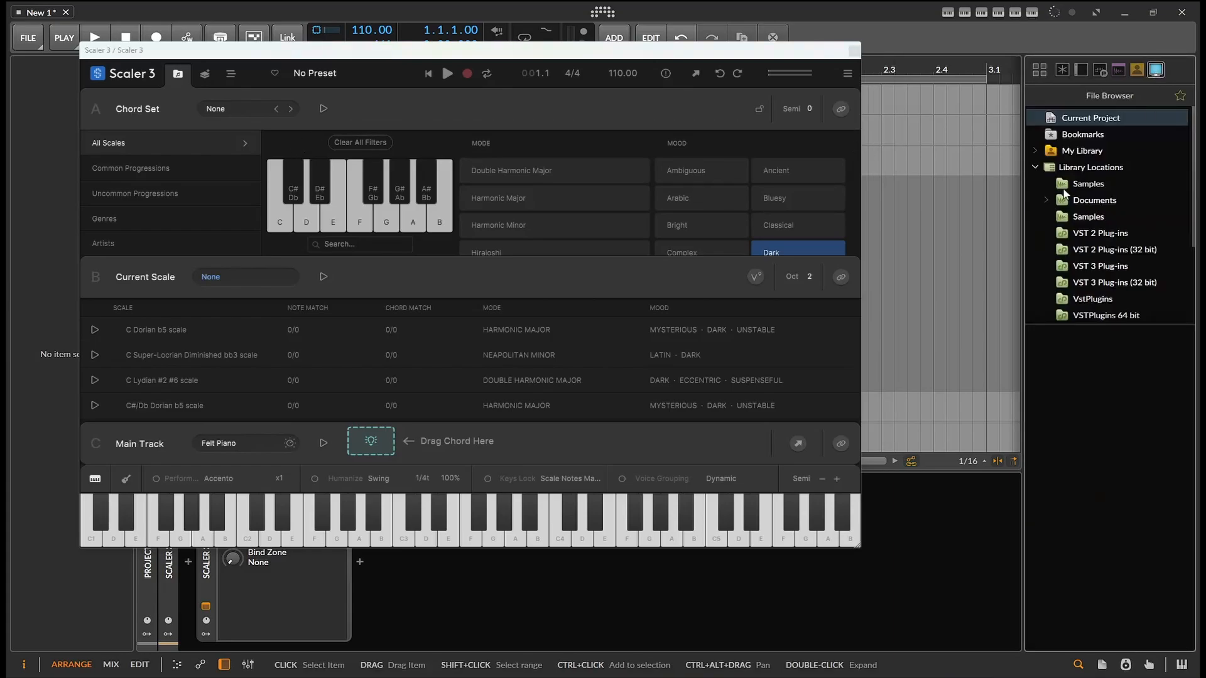
click(1074, 218)
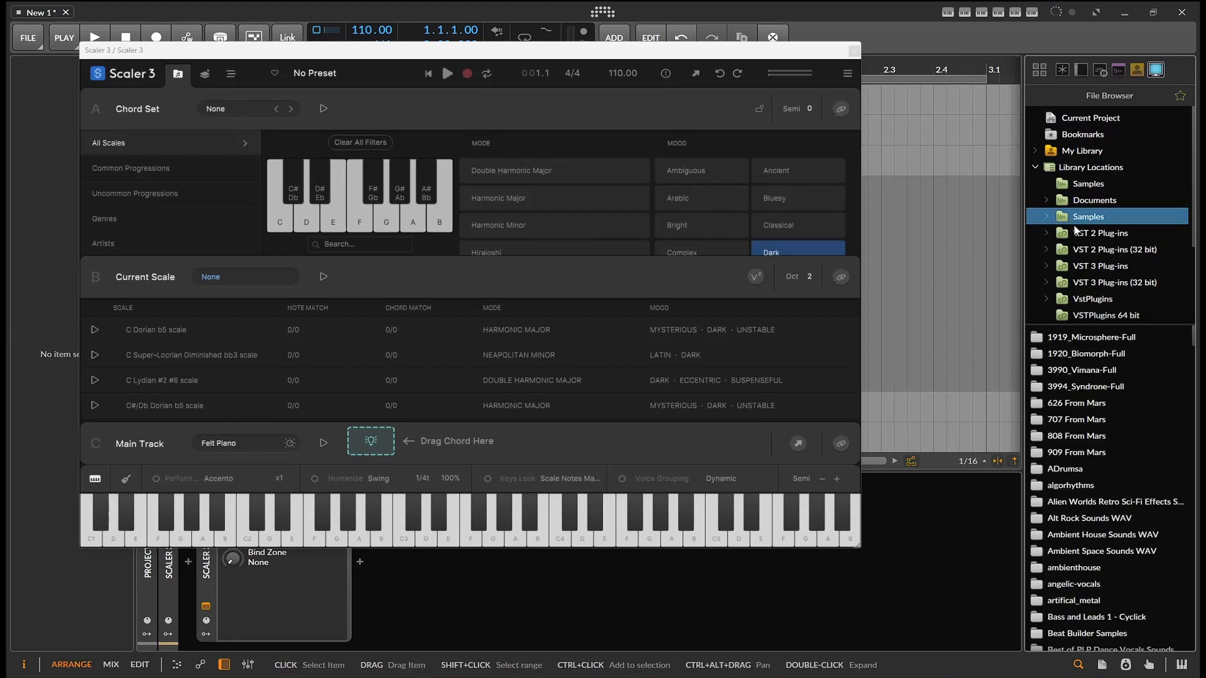
scroll(1094, 292, down, 3)
scroll(1105, 434, down, 5)
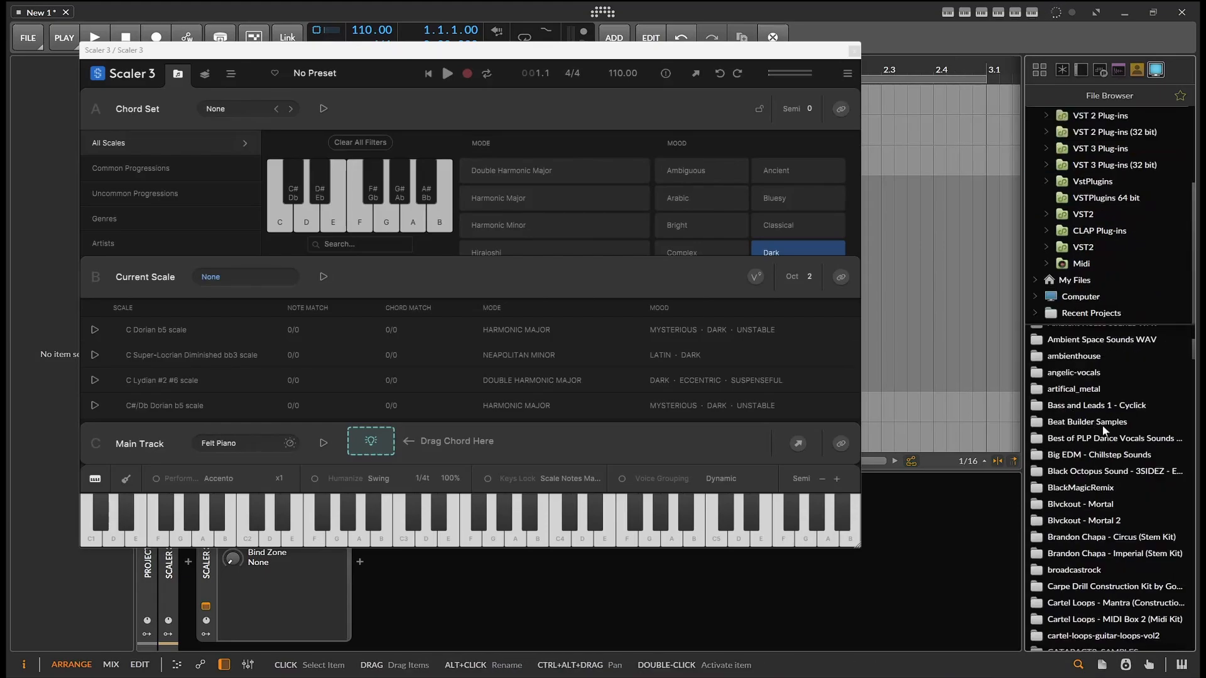
scroll(1074, 402, down, 3)
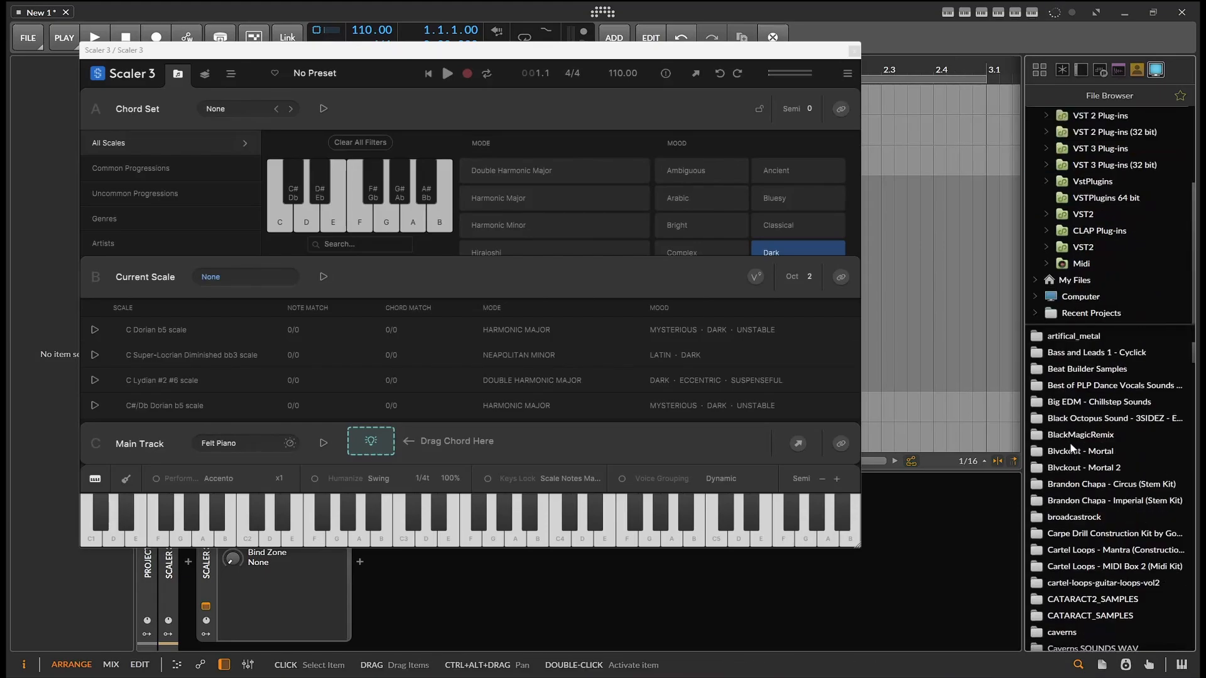
scroll(1075, 480, down, 6)
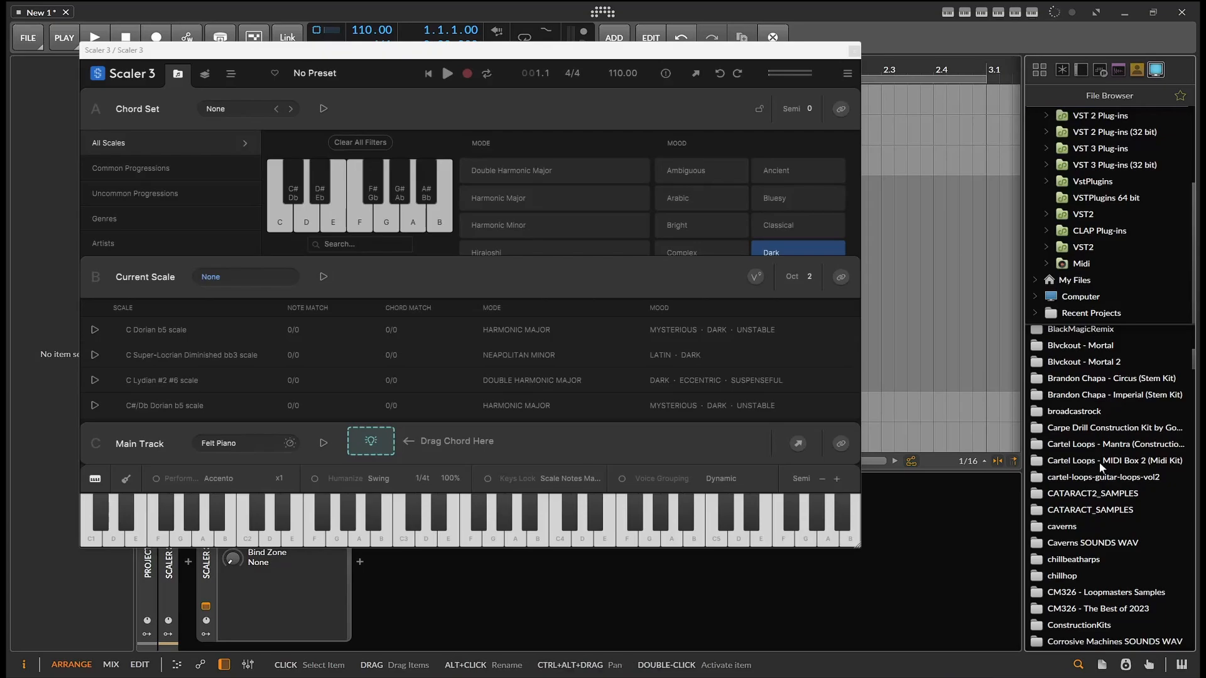
double_click(1089, 445)
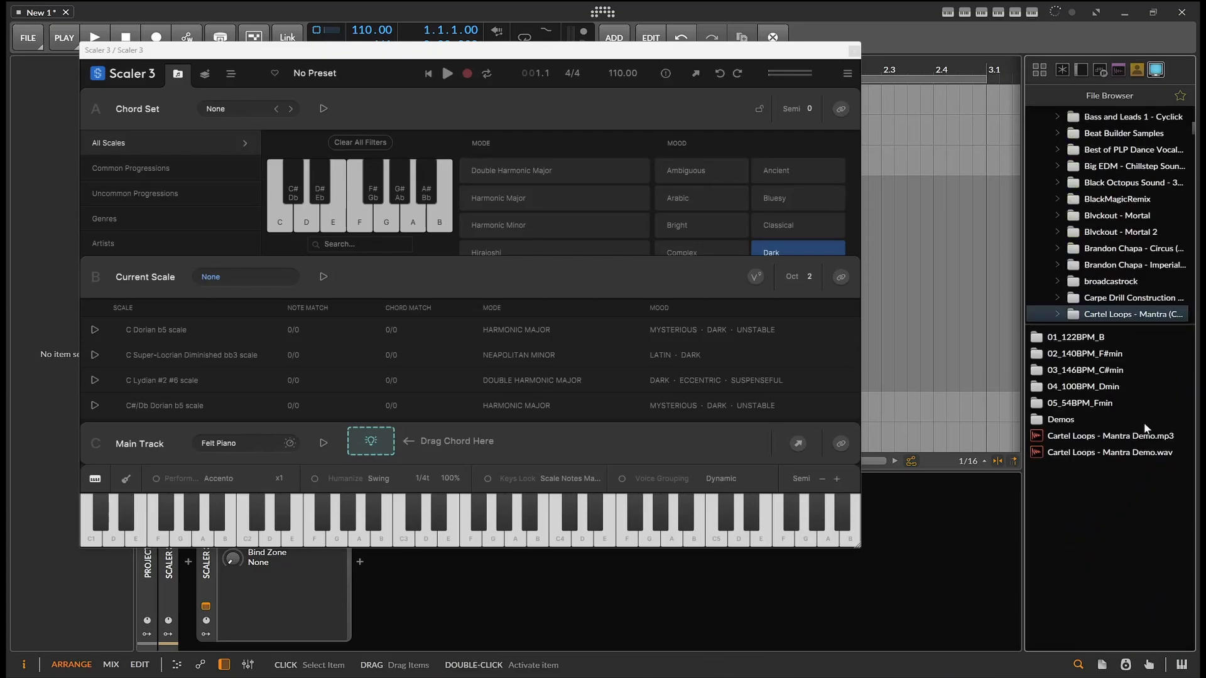
double_click(1096, 355)
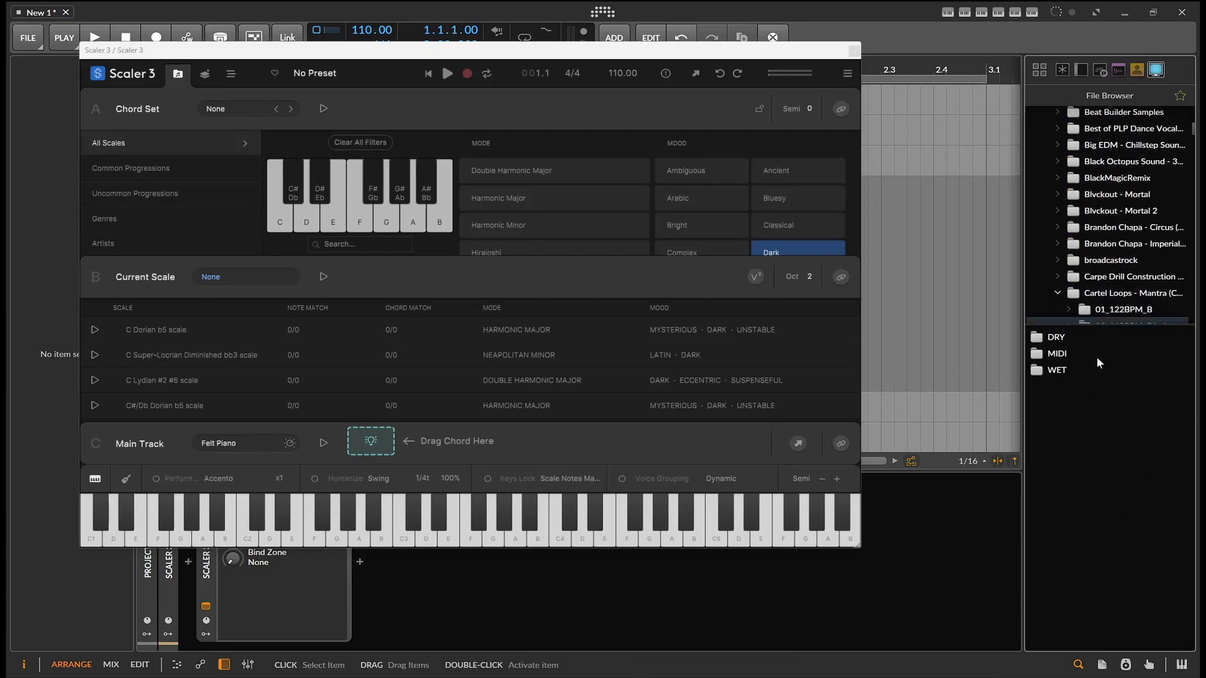
double_click(1057, 339)
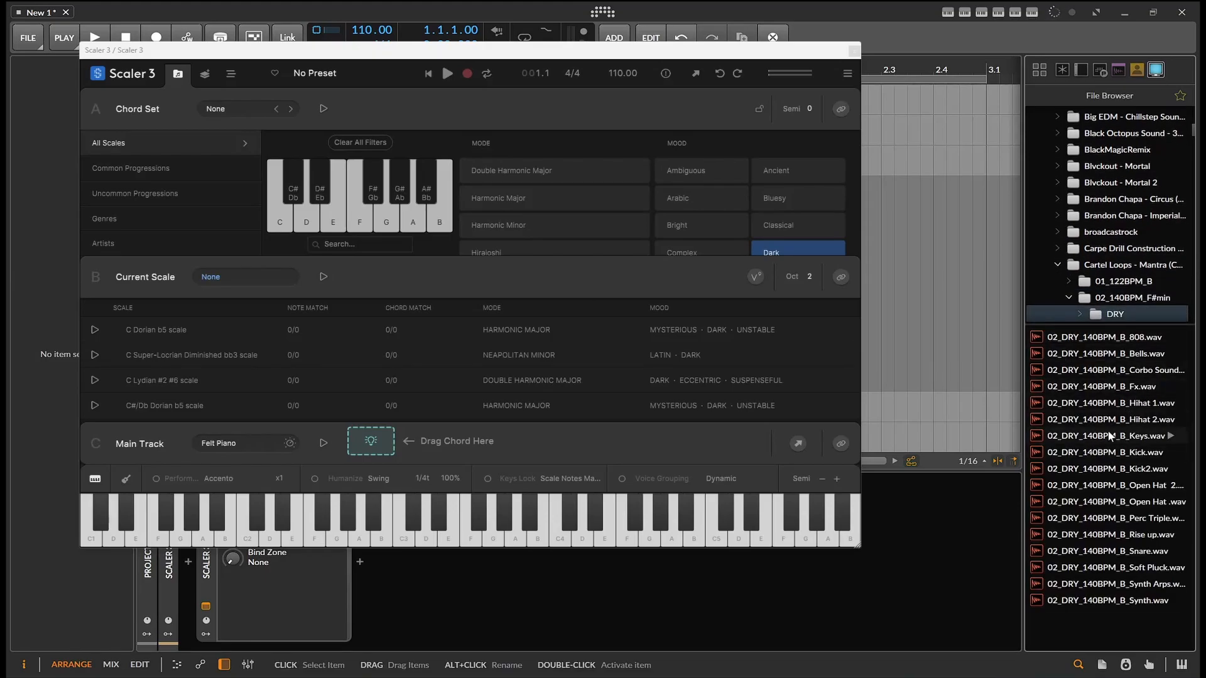
Preview 02_DRY_140BPM_B_Keys.wav while Scaler listens to detect its chords
click(1138, 440)
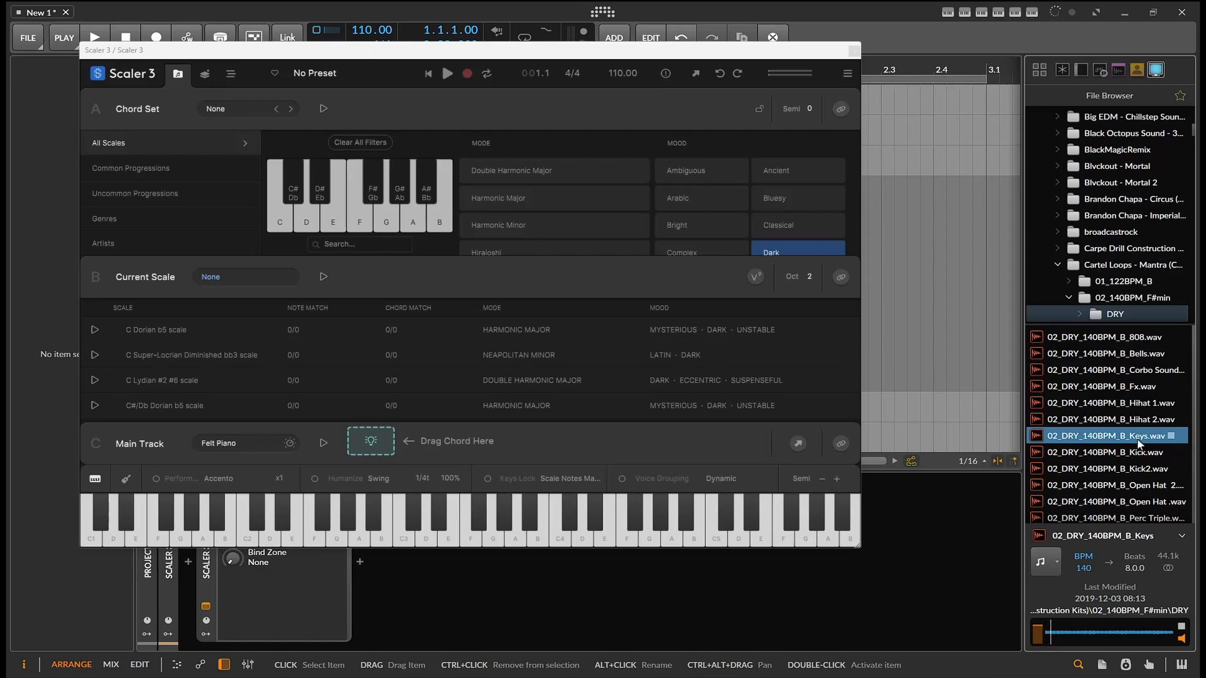
click(1183, 626)
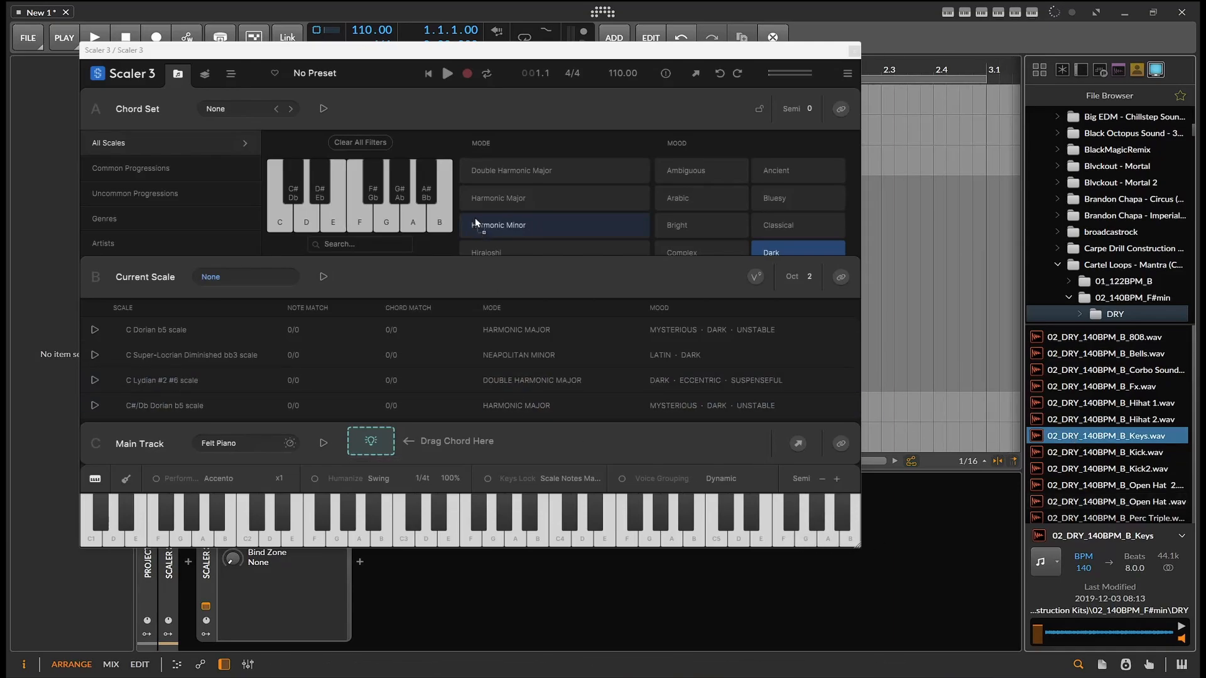
drag(425, 141, 424, 137)
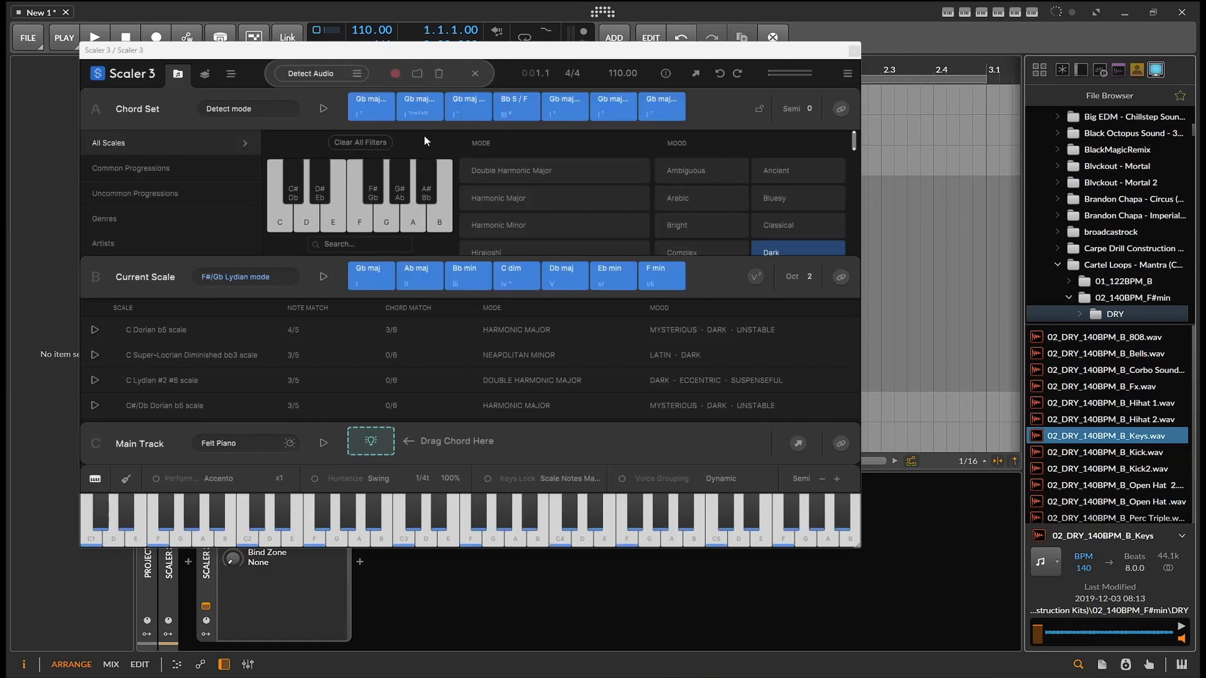
Audition several of the detected chords in the Chord Set
click(420, 108)
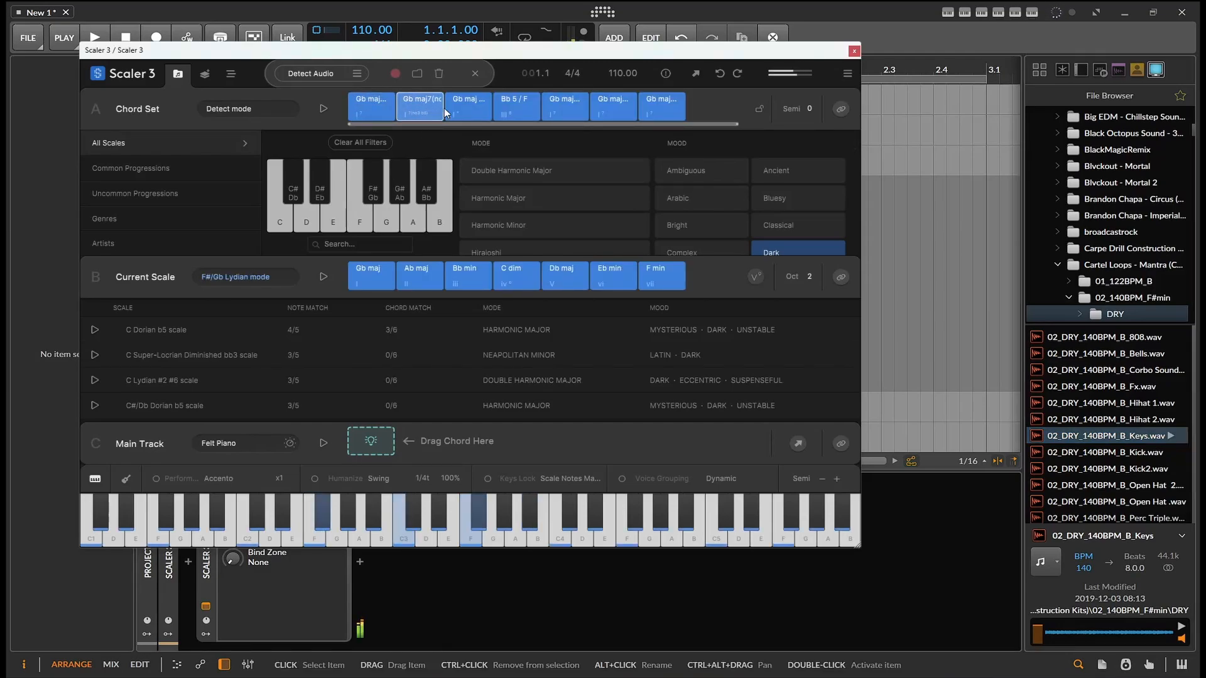
click(577, 106)
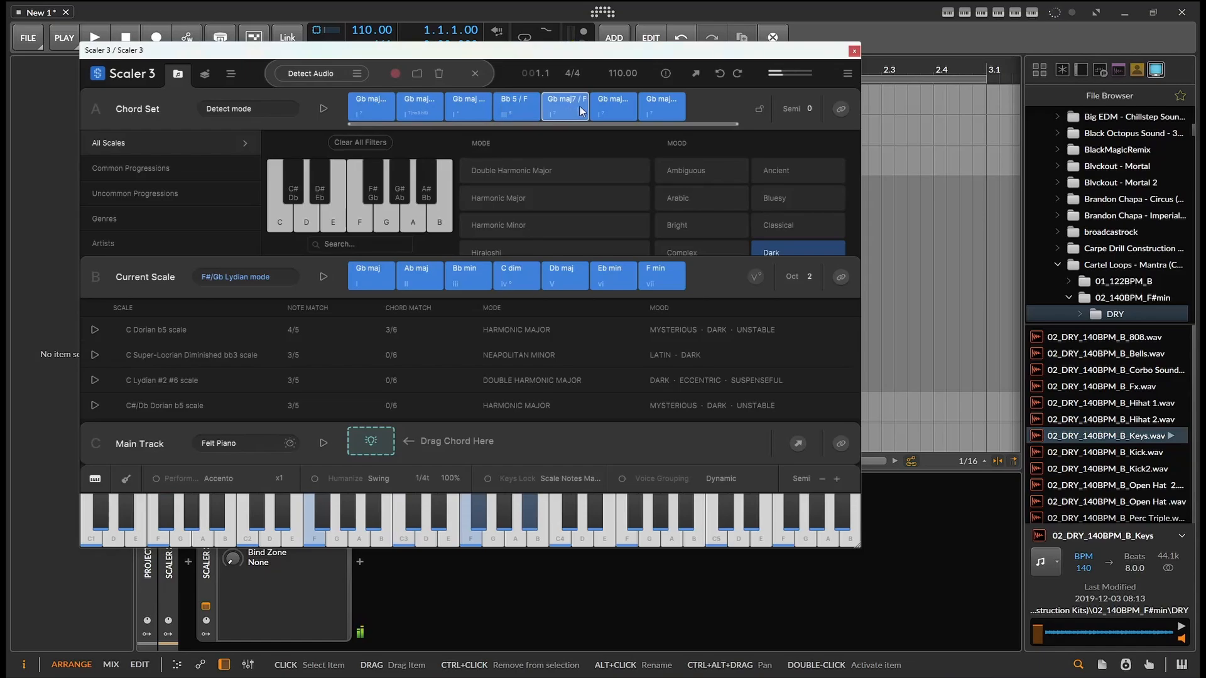
drag(580, 107, 665, 111)
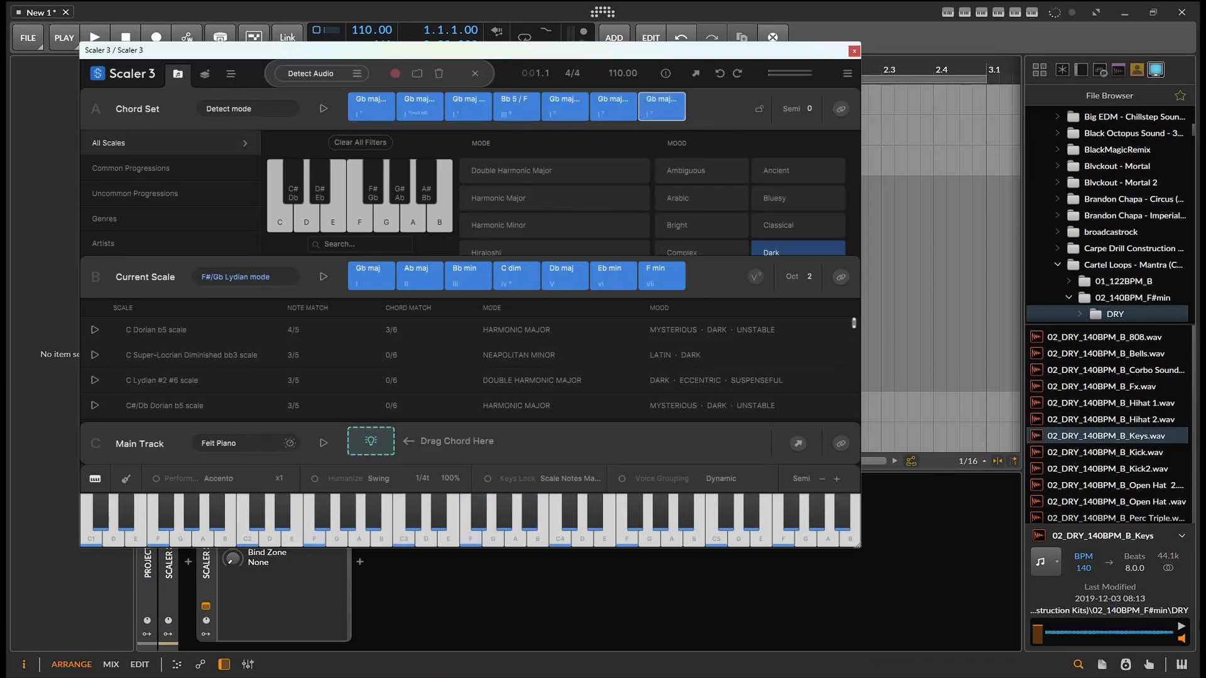
Play the first three detected chords and stop the sample preview
click(361, 104)
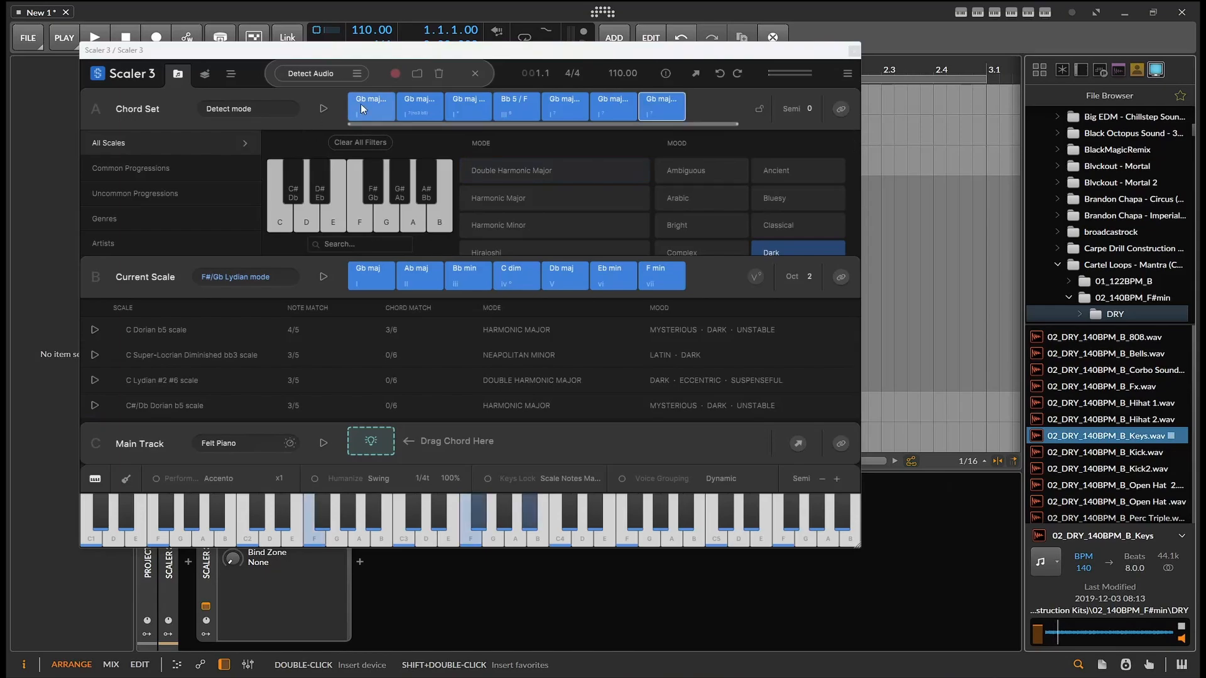
click(412, 103)
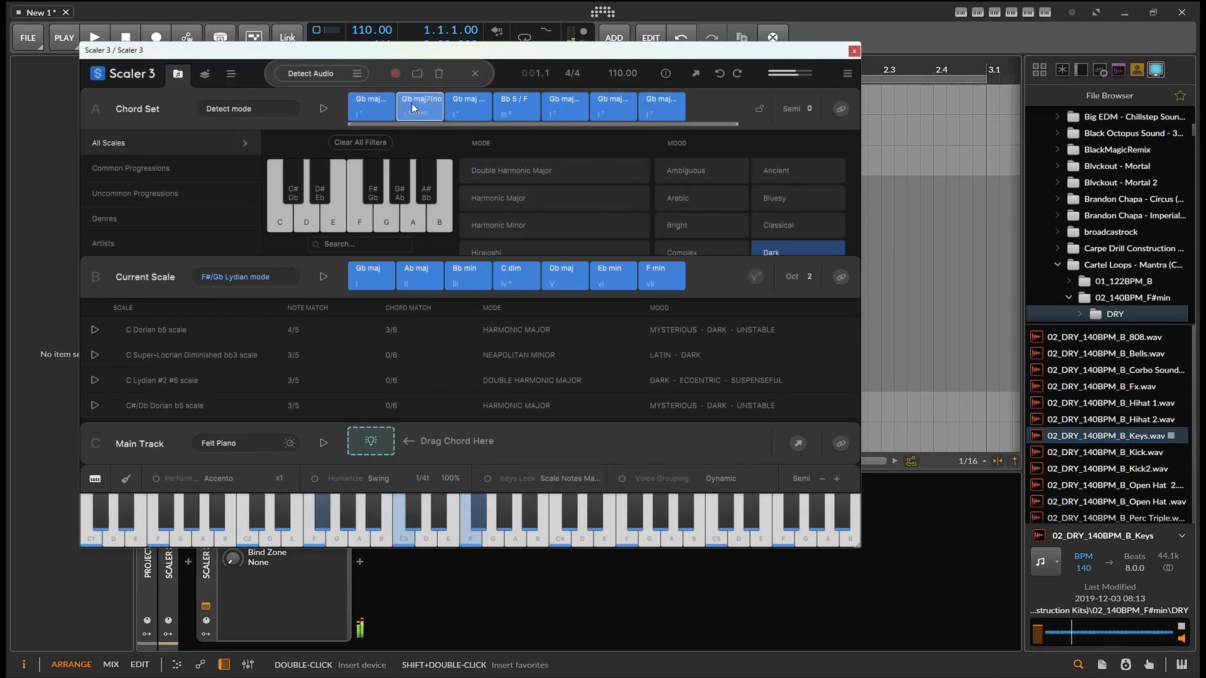
click(469, 106)
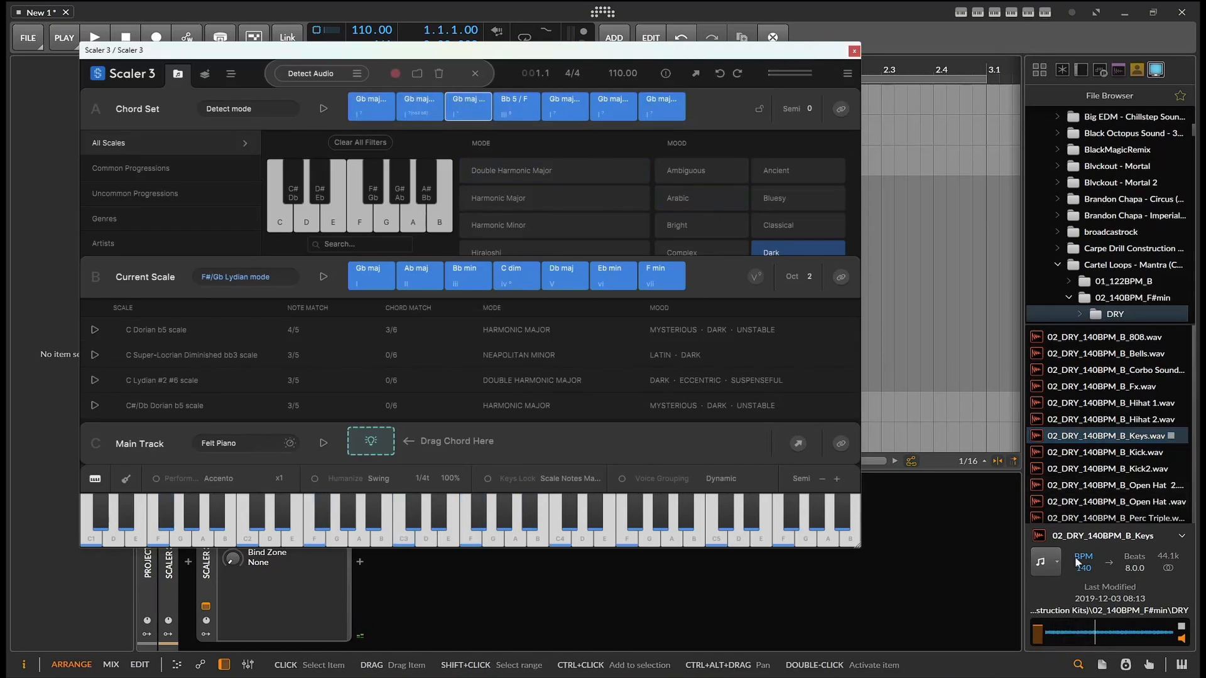
click(1182, 630)
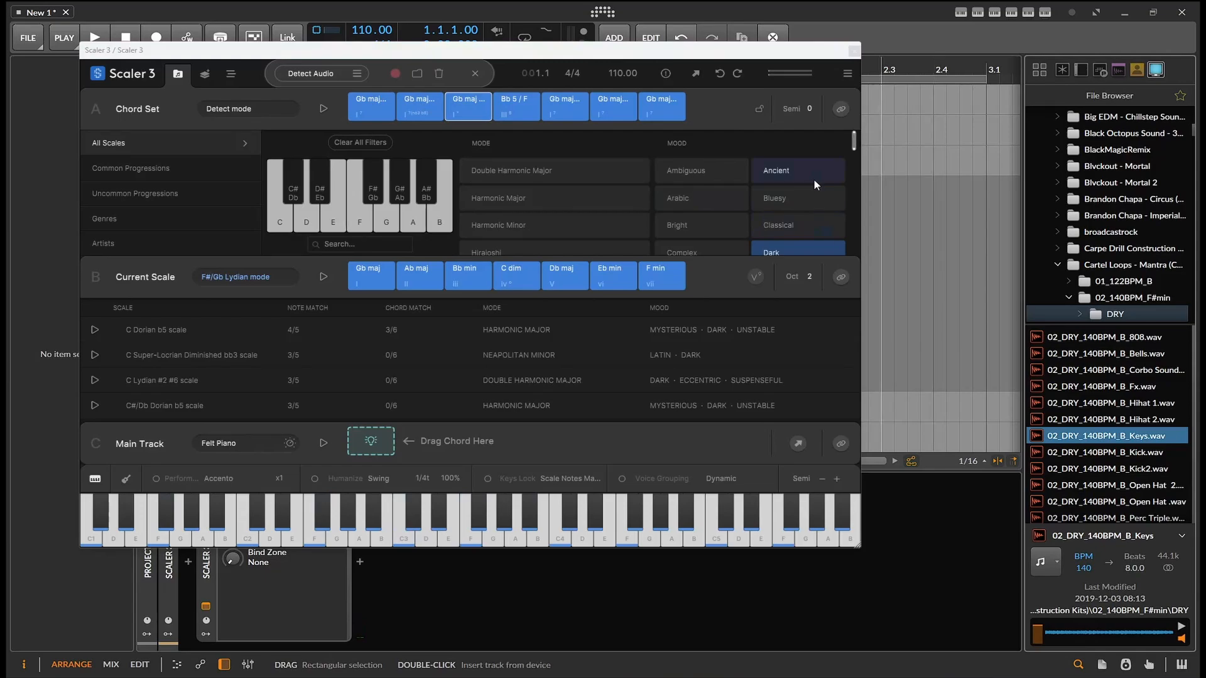
Turn off chord detection and clear the detected chords from the Chord Set
right_click(475, 108)
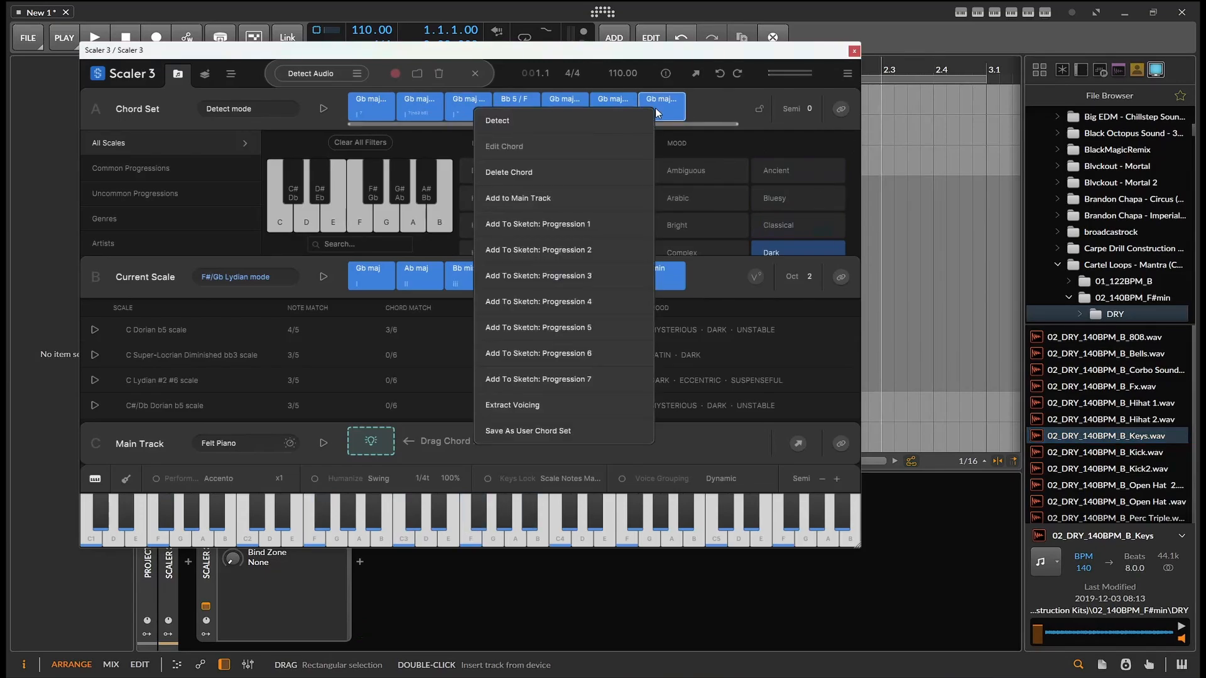
click(601, 122)
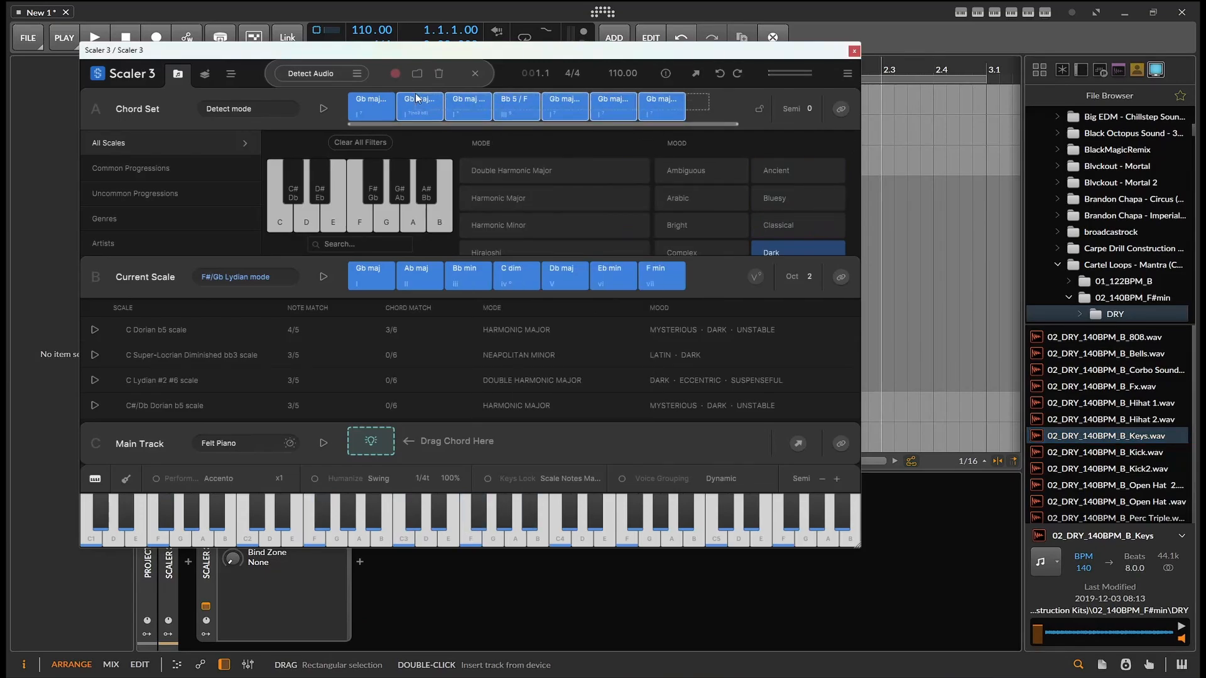
click(358, 104)
right_click(357, 104)
click(393, 163)
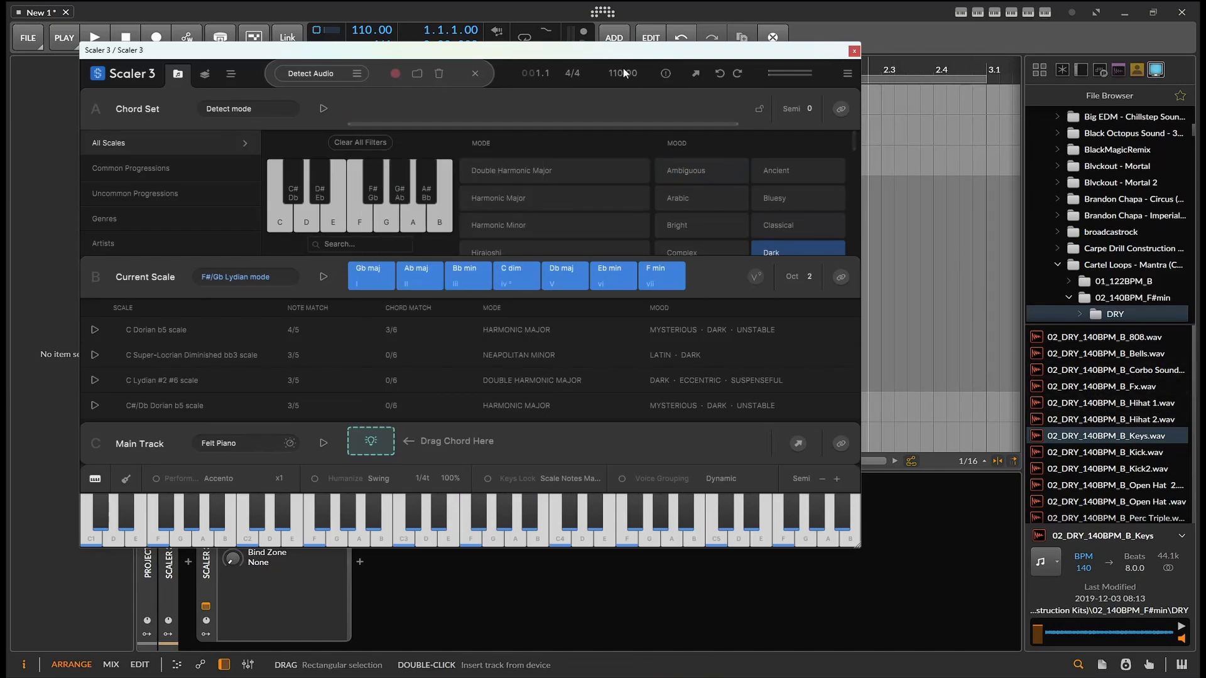
Audition the Gb maj, Ab maj, Bb min and C dim chords of the current scale
drag(617, 83, 675, 209)
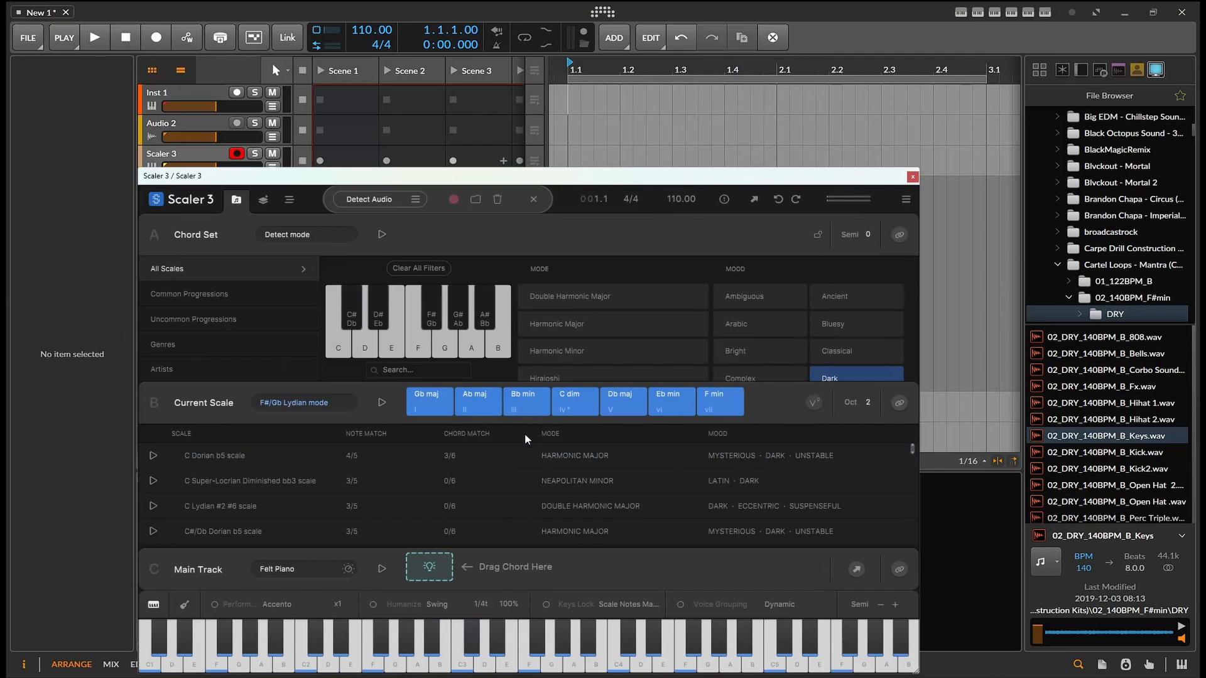
click(435, 407)
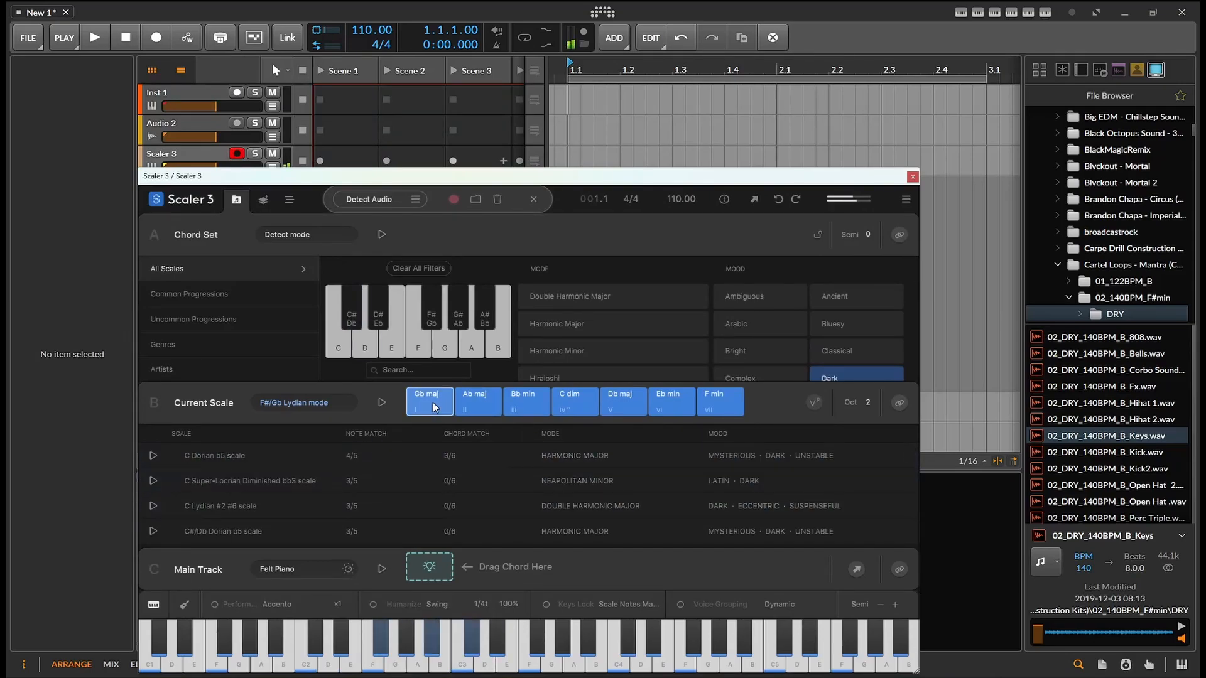
click(479, 406)
click(521, 406)
click(574, 406)
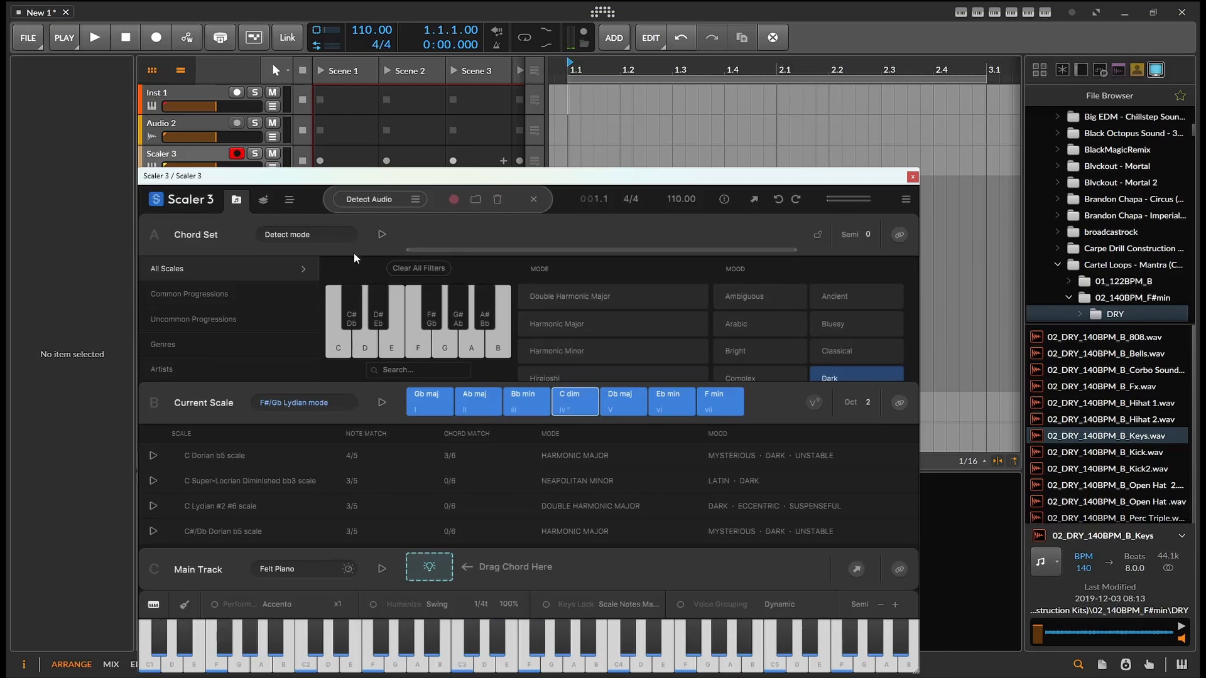
Filter the scale list by root note C and clear the Dark mood filter
click(343, 347)
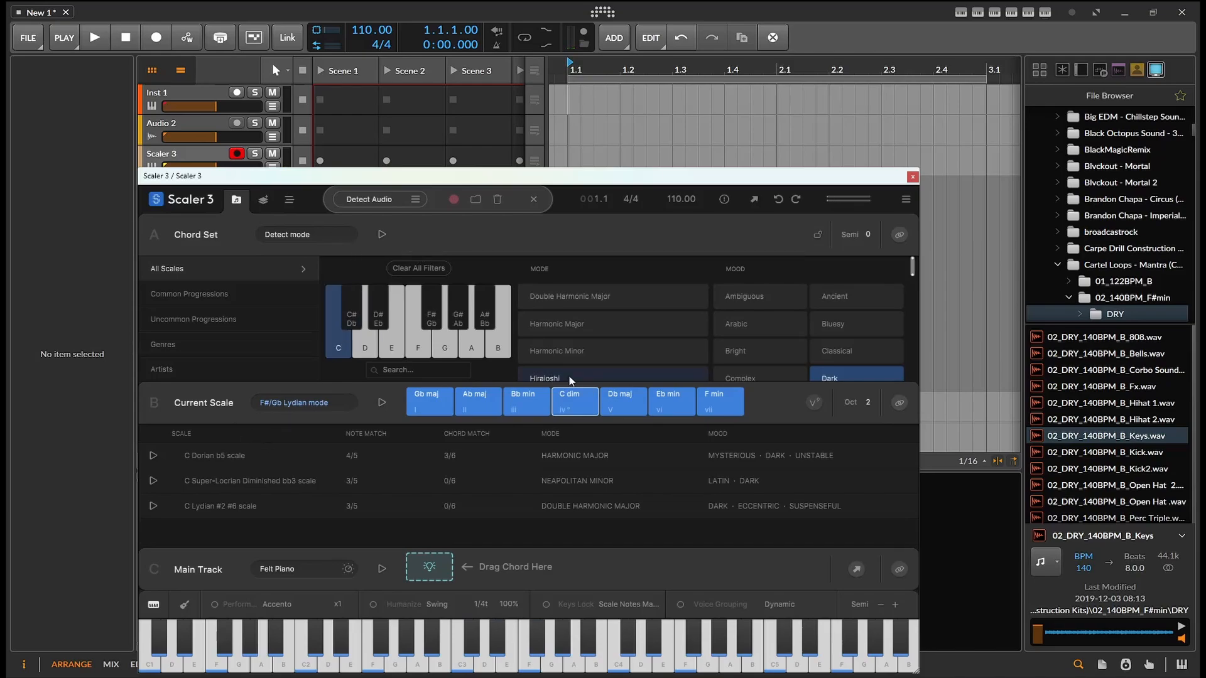
click(821, 379)
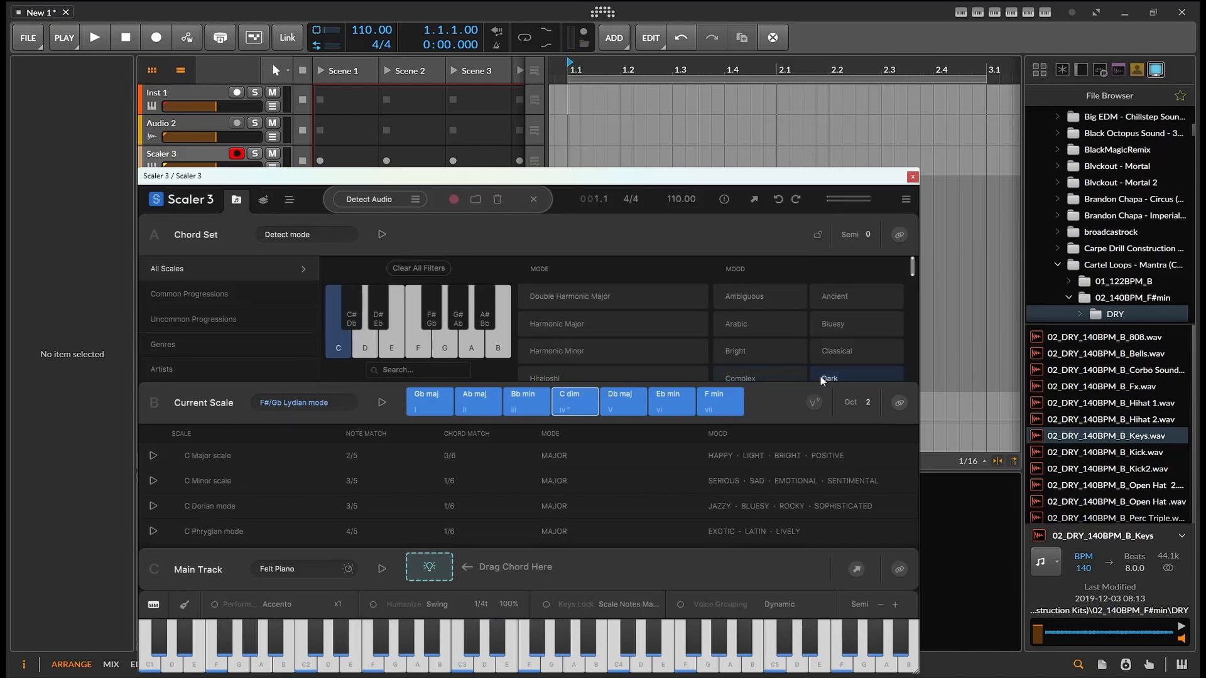
Select the C Major scale and drag its C maj and D min chords into the arranger at bars 1 and 2
click(258, 462)
drag(429, 402, 575, 95)
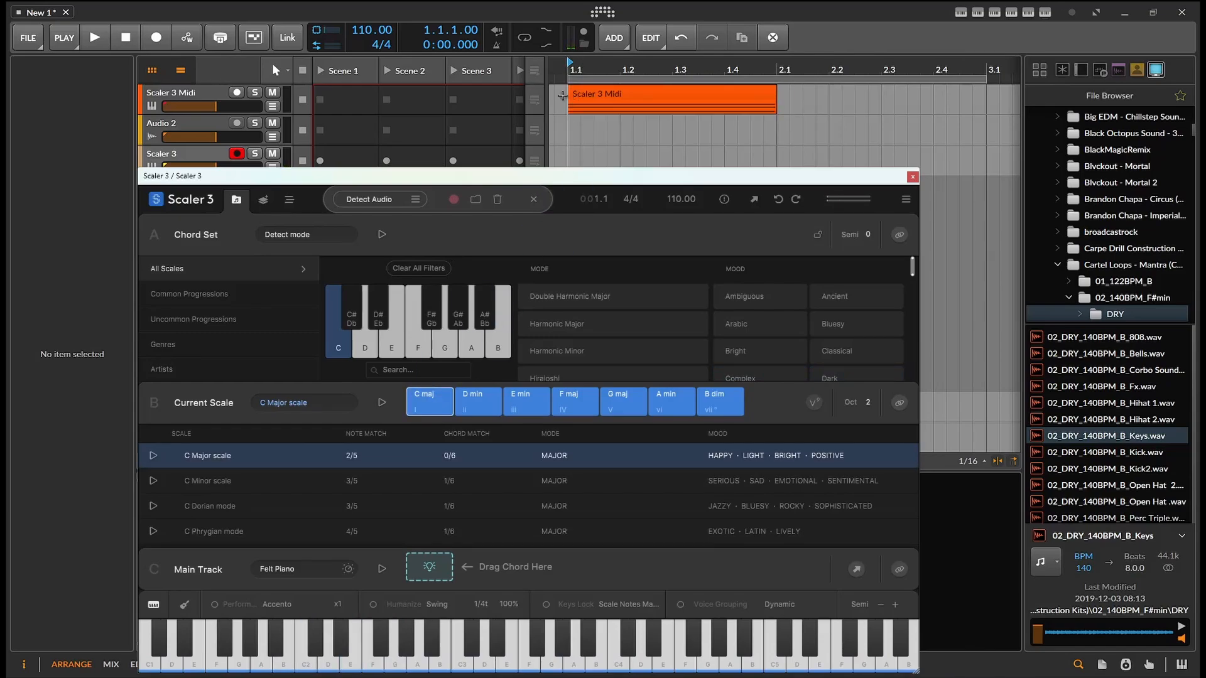
click(476, 414)
drag(475, 415, 784, 95)
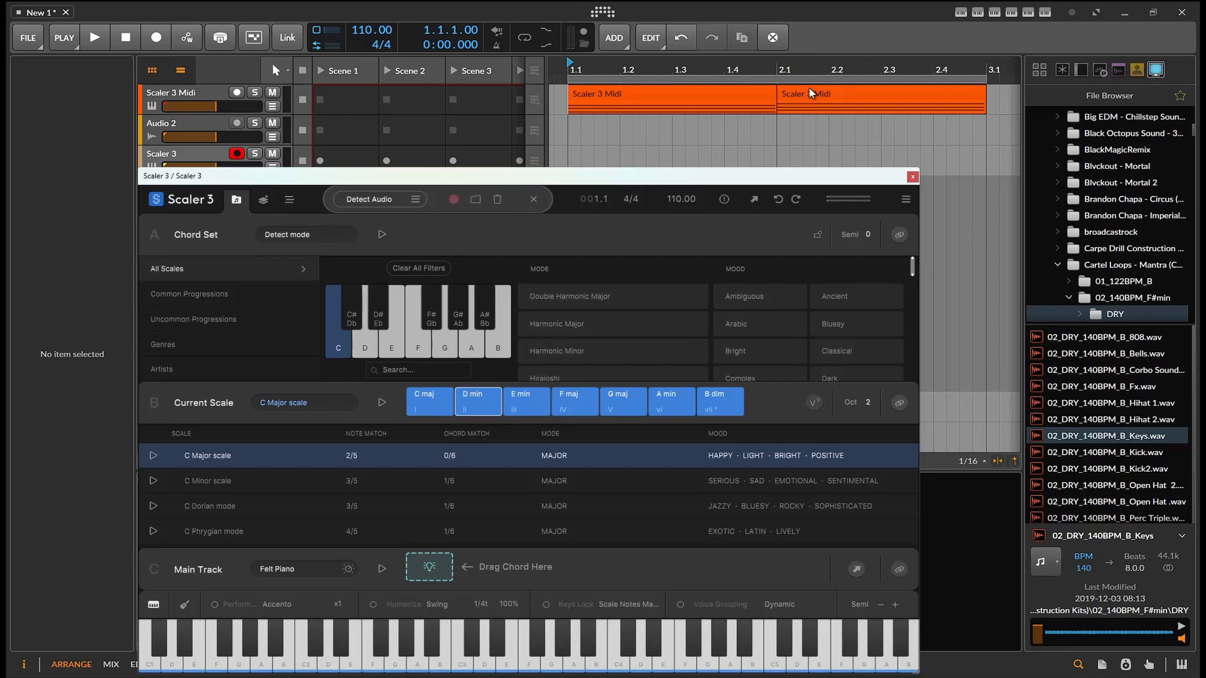
Consolidate the two chord clips and bounce the result to a new audio track with the Pre-Fader source
click(790, 94)
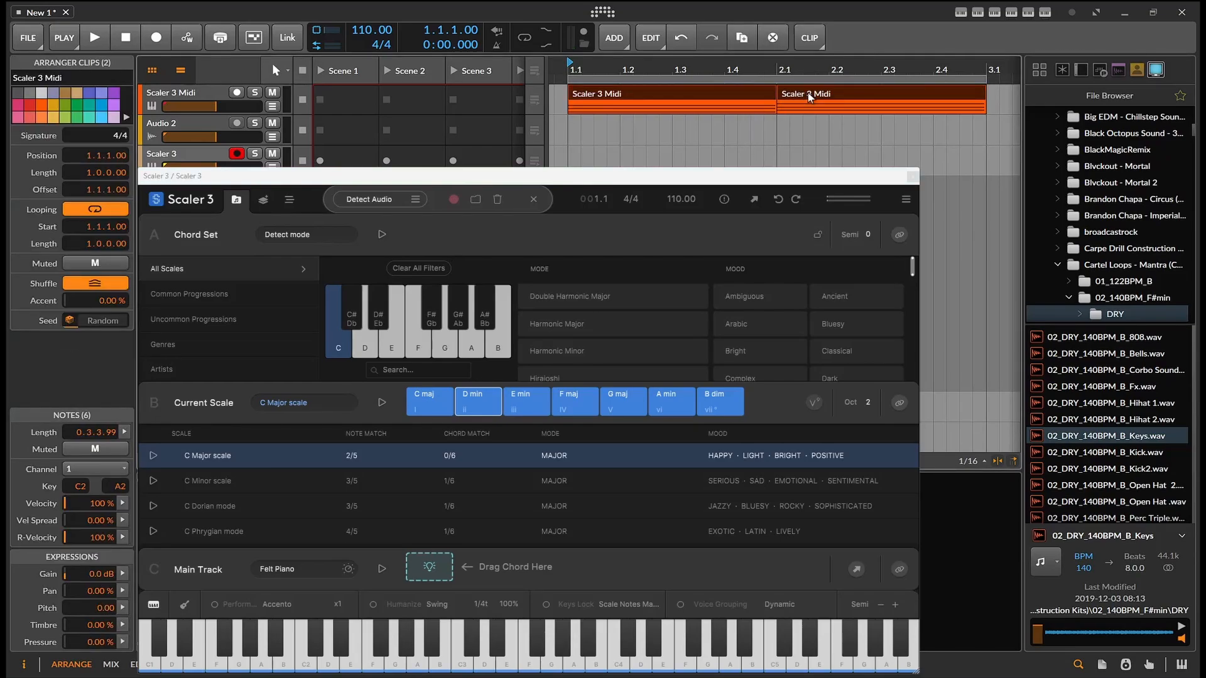
key(ctrl+j)
right_click(810, 98)
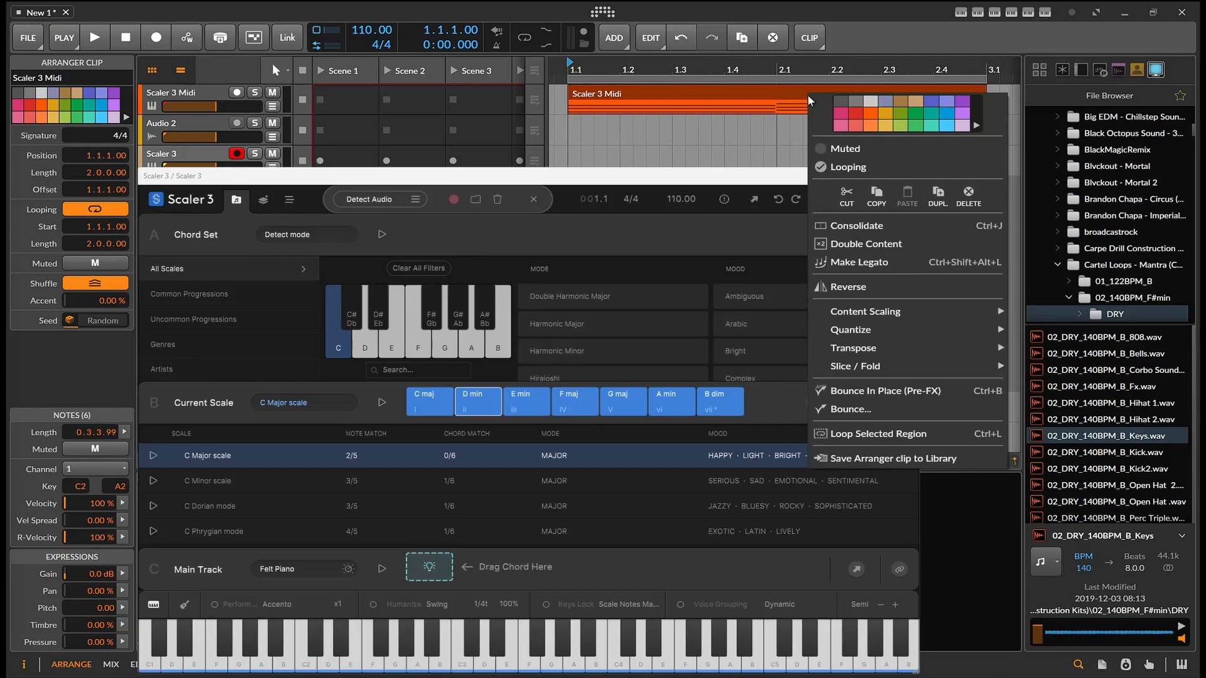
click(866, 409)
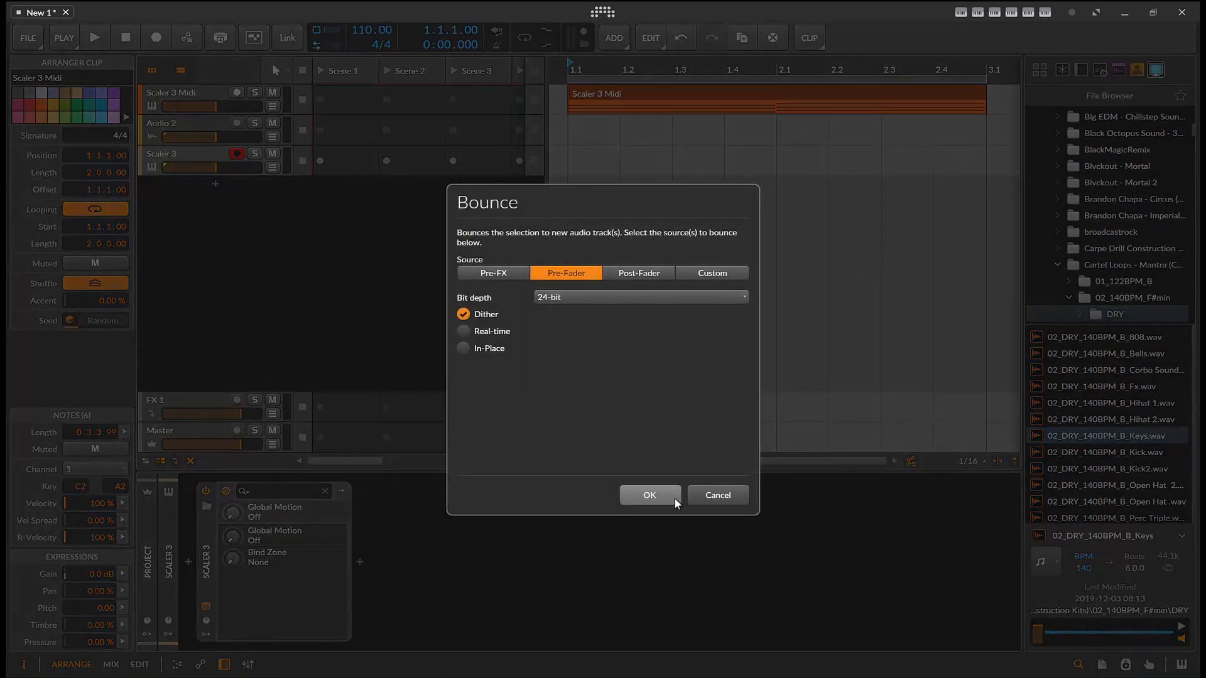
click(676, 501)
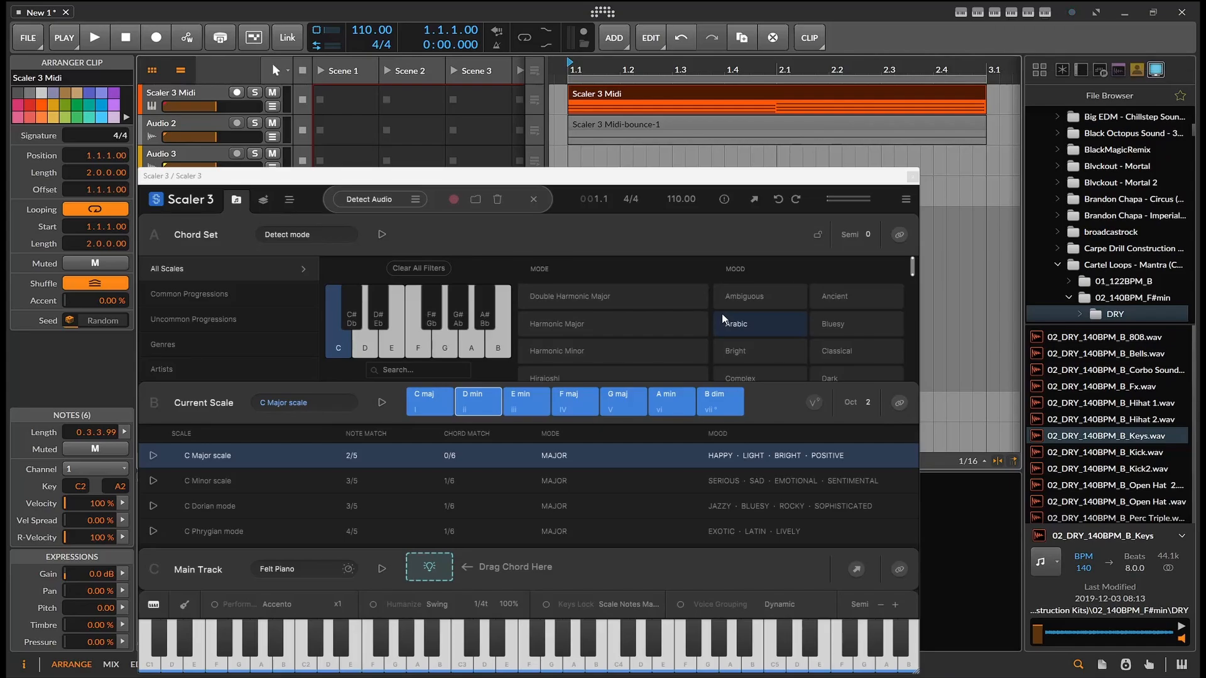
Close the Scaler window and search the browser for piano
click(912, 177)
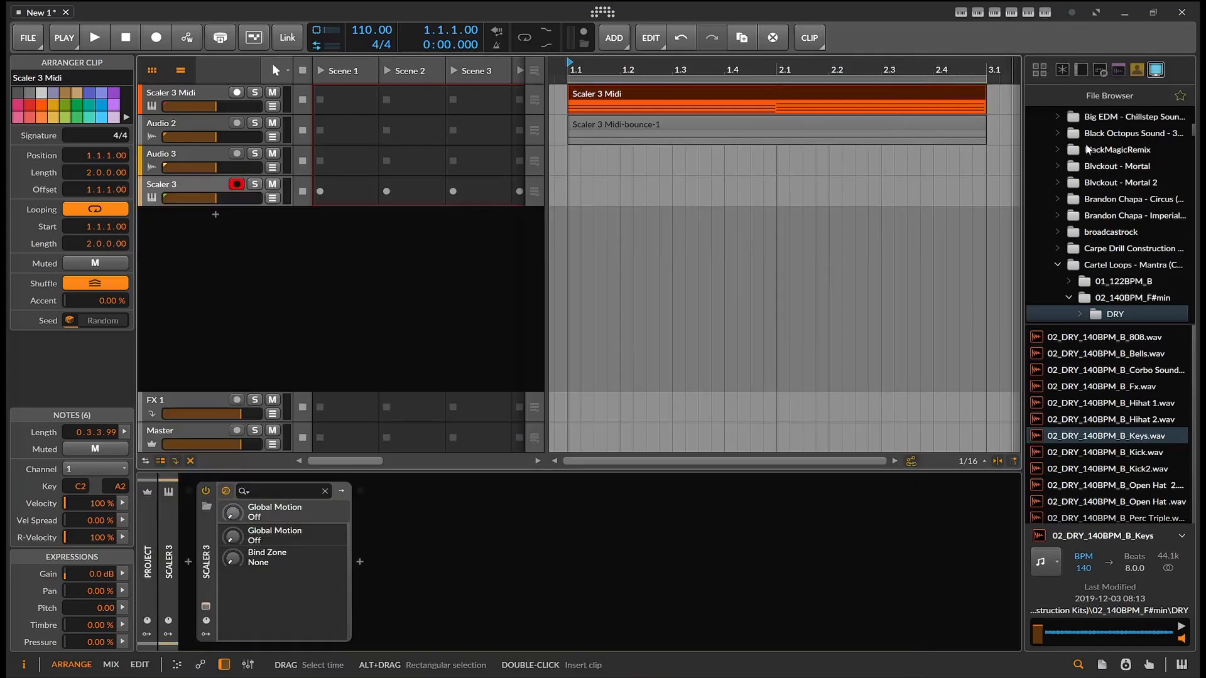
click(1065, 71)
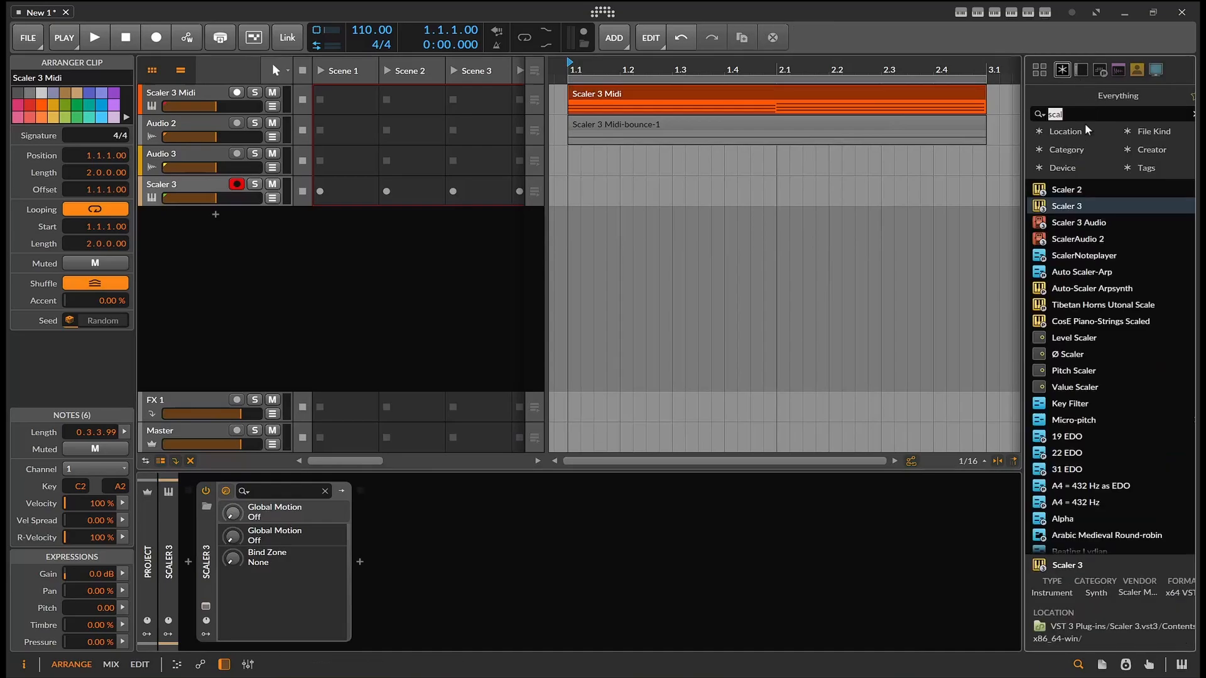
drag(1088, 115, 932, 112)
text(piano)
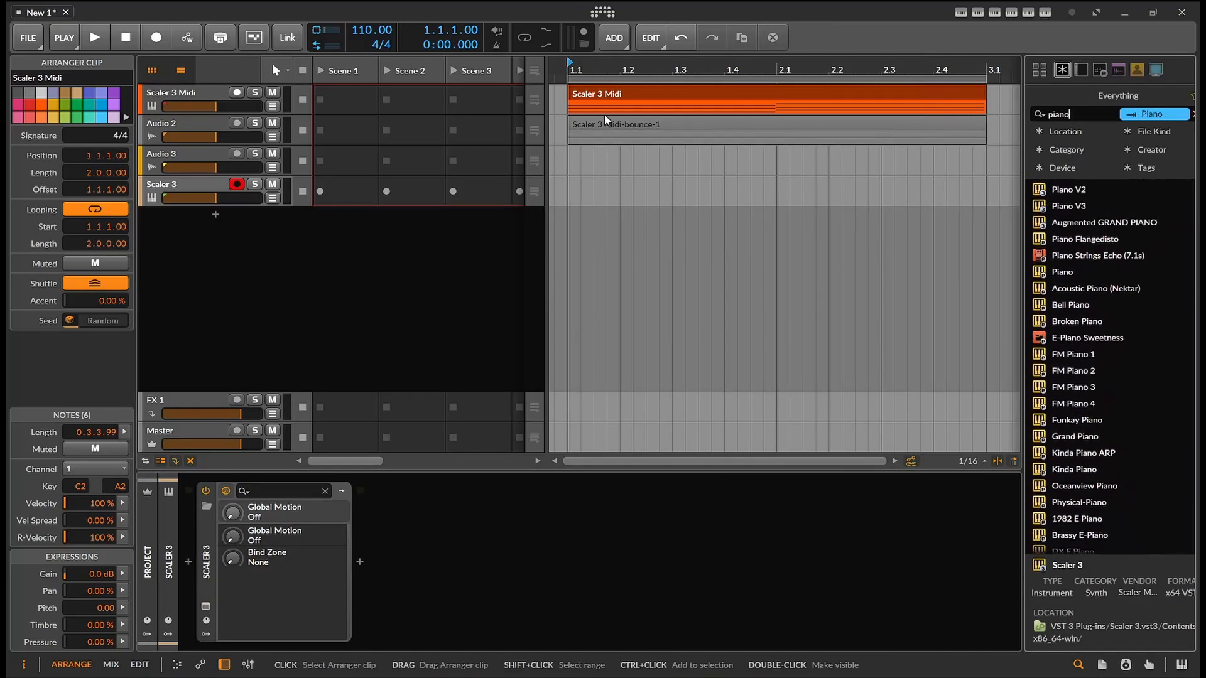
Load Piano V3 onto the Scaler 3 Midi track and close its window
click(201, 94)
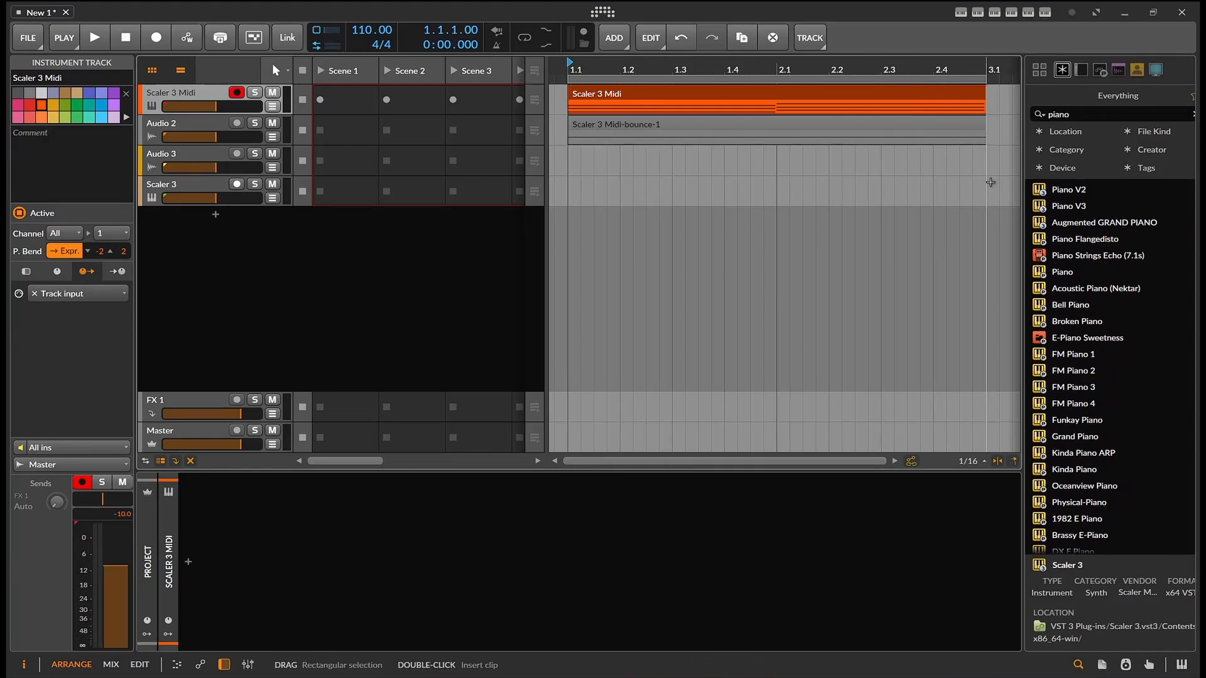
drag(1068, 206, 671, 509)
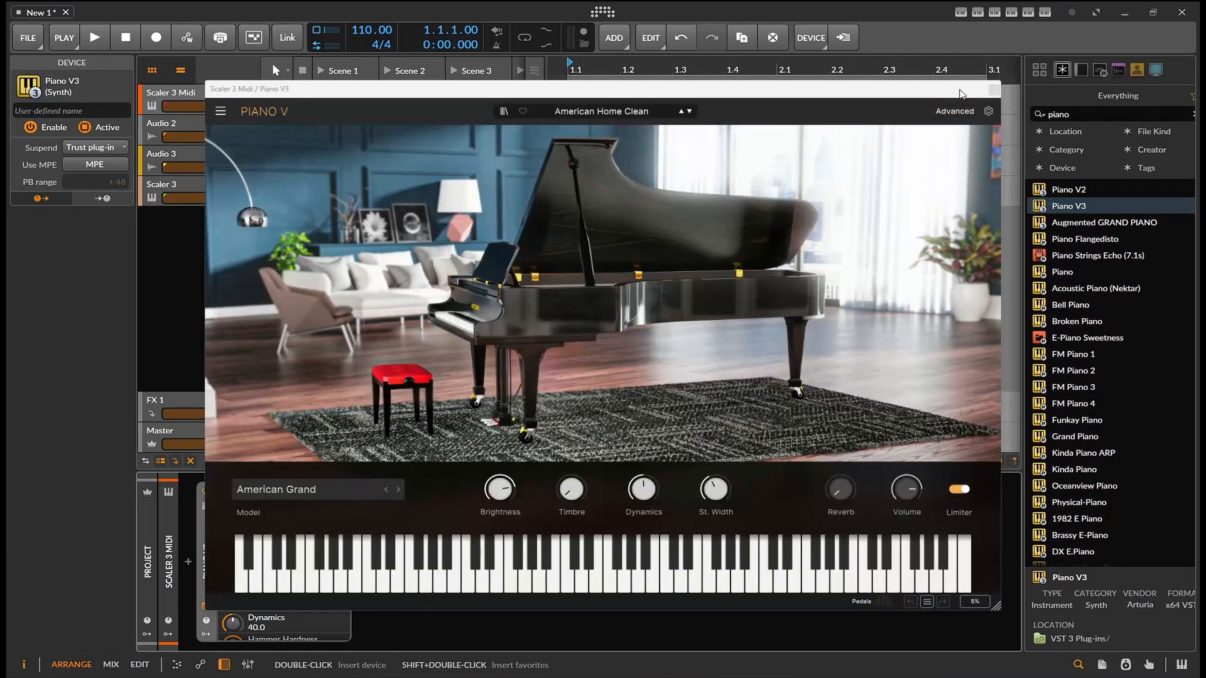
click(994, 89)
Delete the first bounced clip and bounce the Scaler 3 Midi clip again to a new audio track
click(752, 130)
key(Delete)
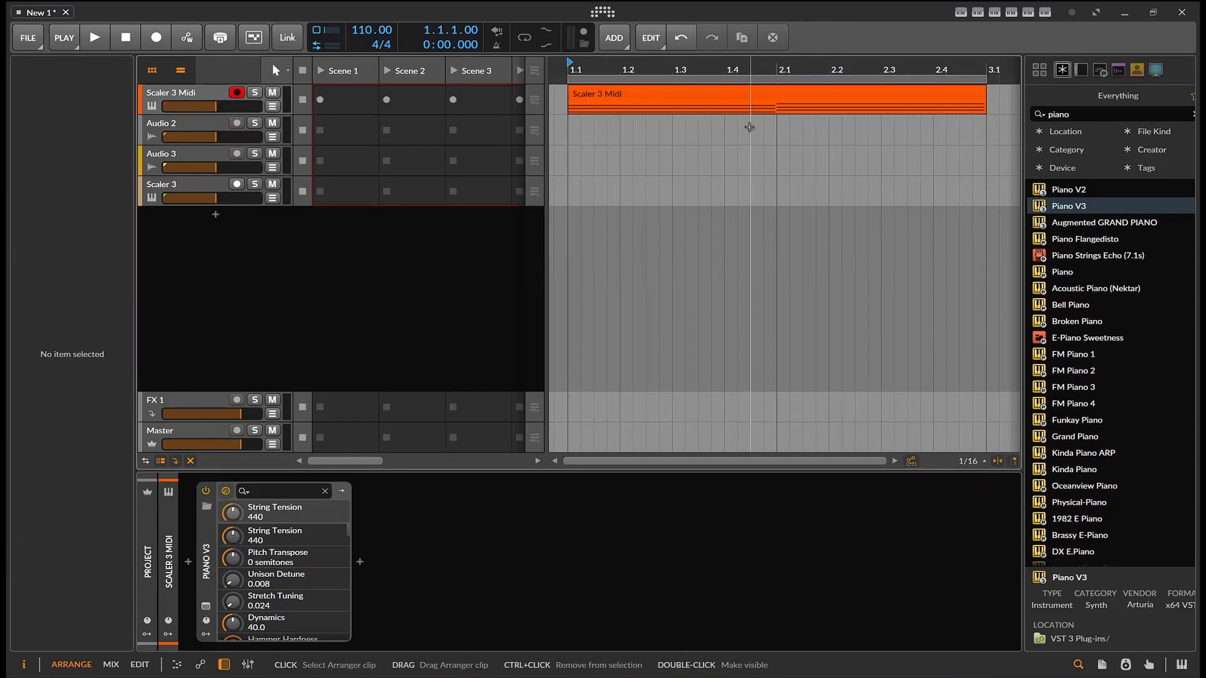
click(711, 93)
right_click(711, 93)
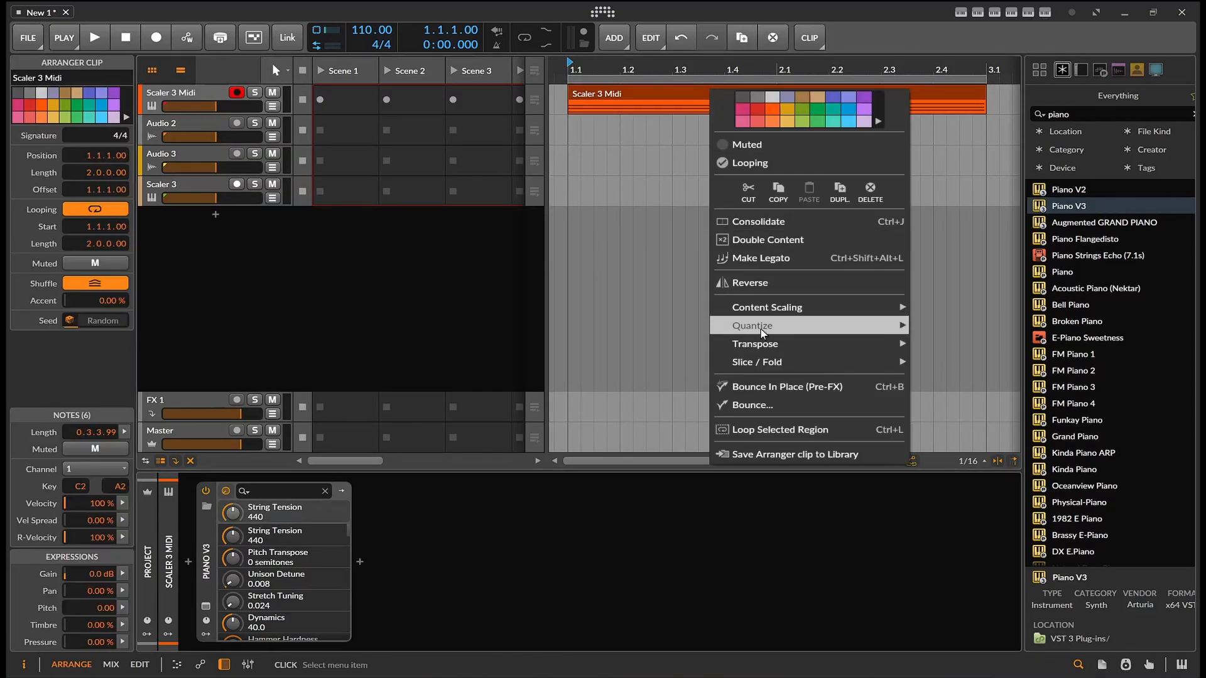
click(772, 404)
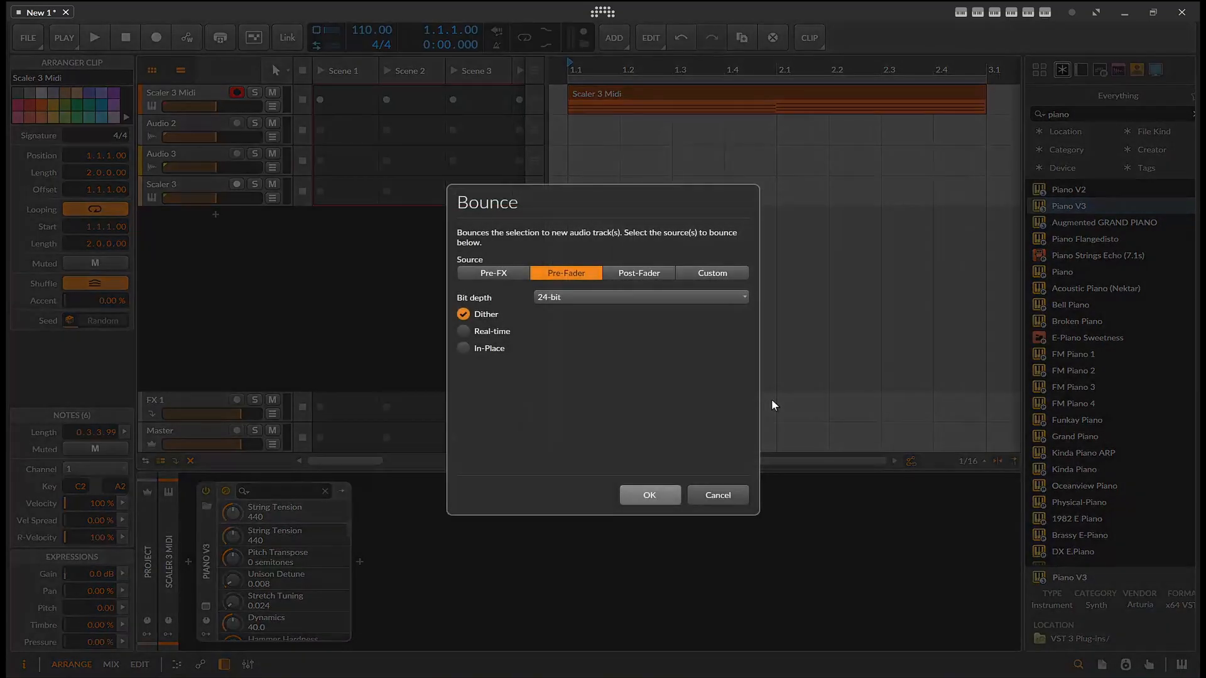
click(647, 495)
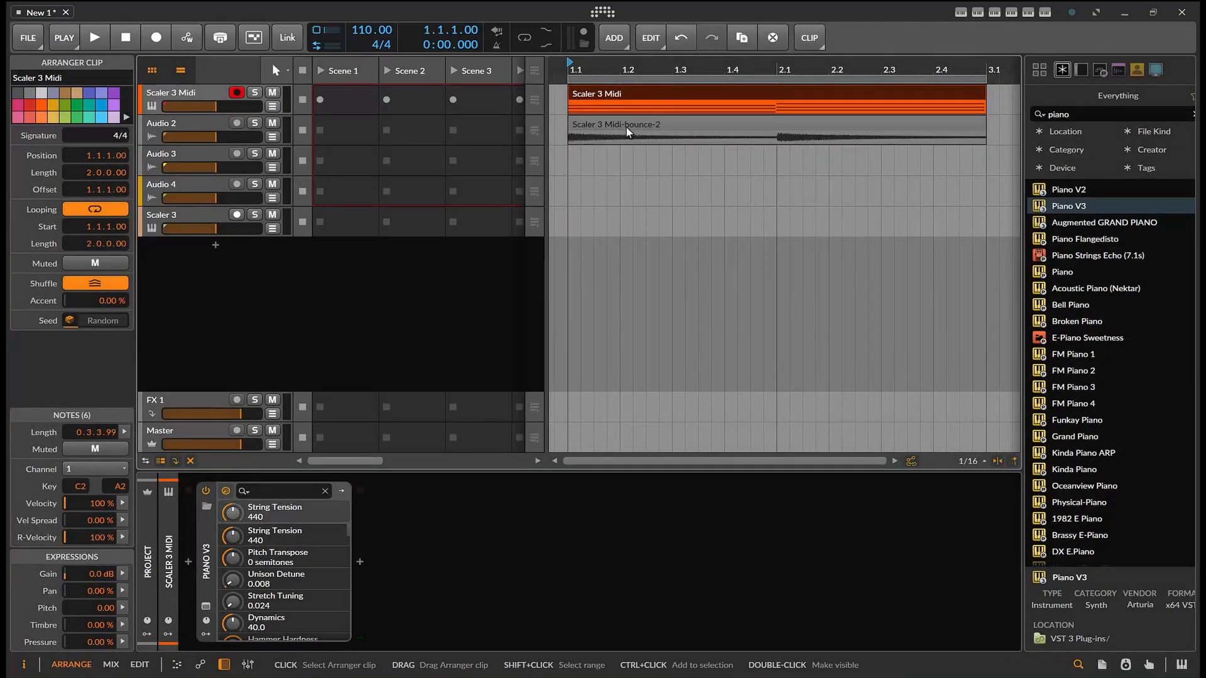
Move the bounced piano clip onto the Scaler 3 track and mute the Scaler 3 Midi and Audio 2 tracks
drag(628, 130, 570, 225)
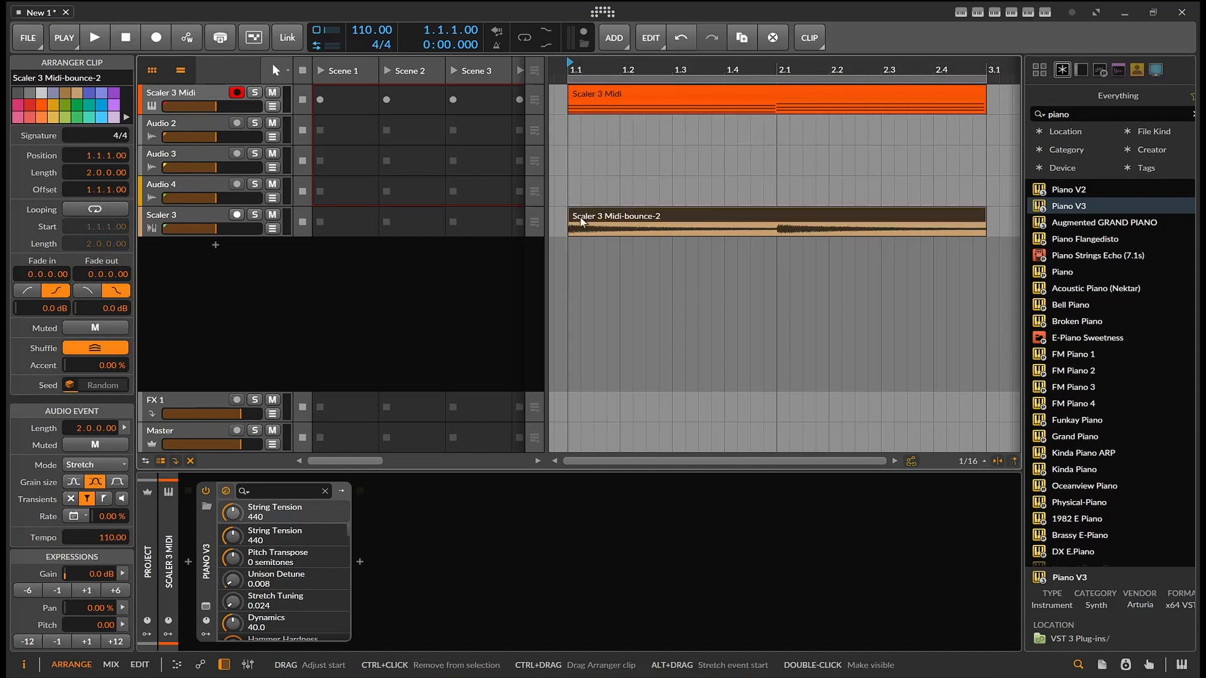
click(187, 215)
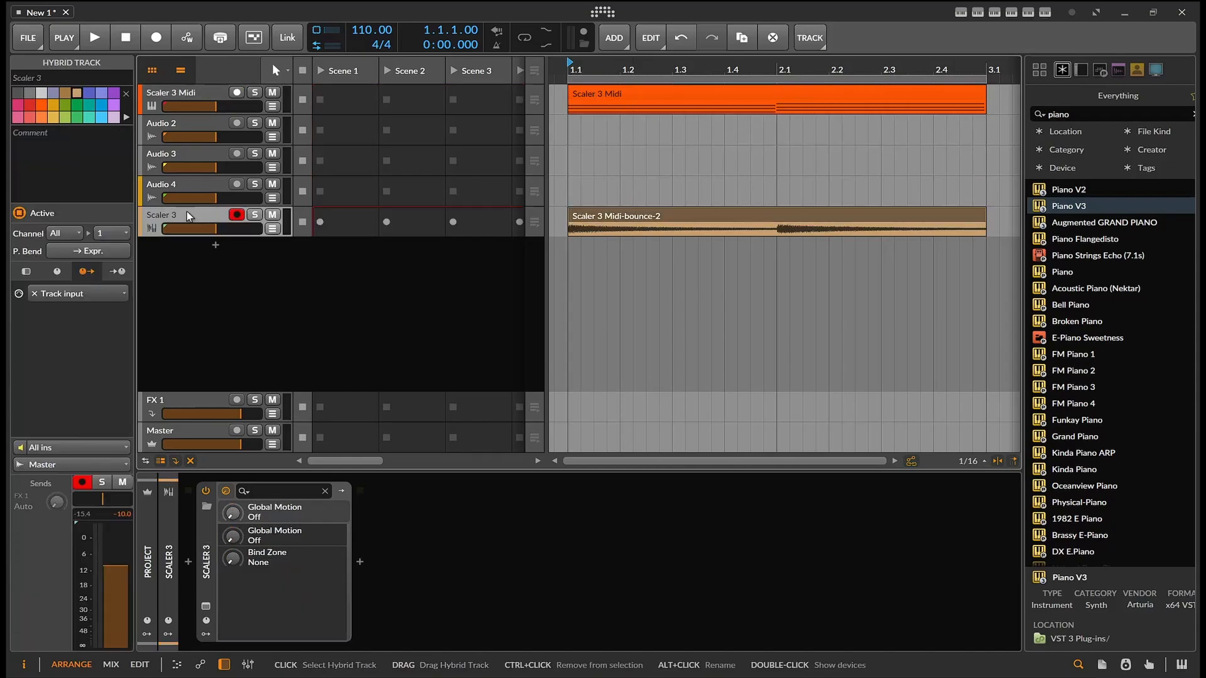
click(271, 92)
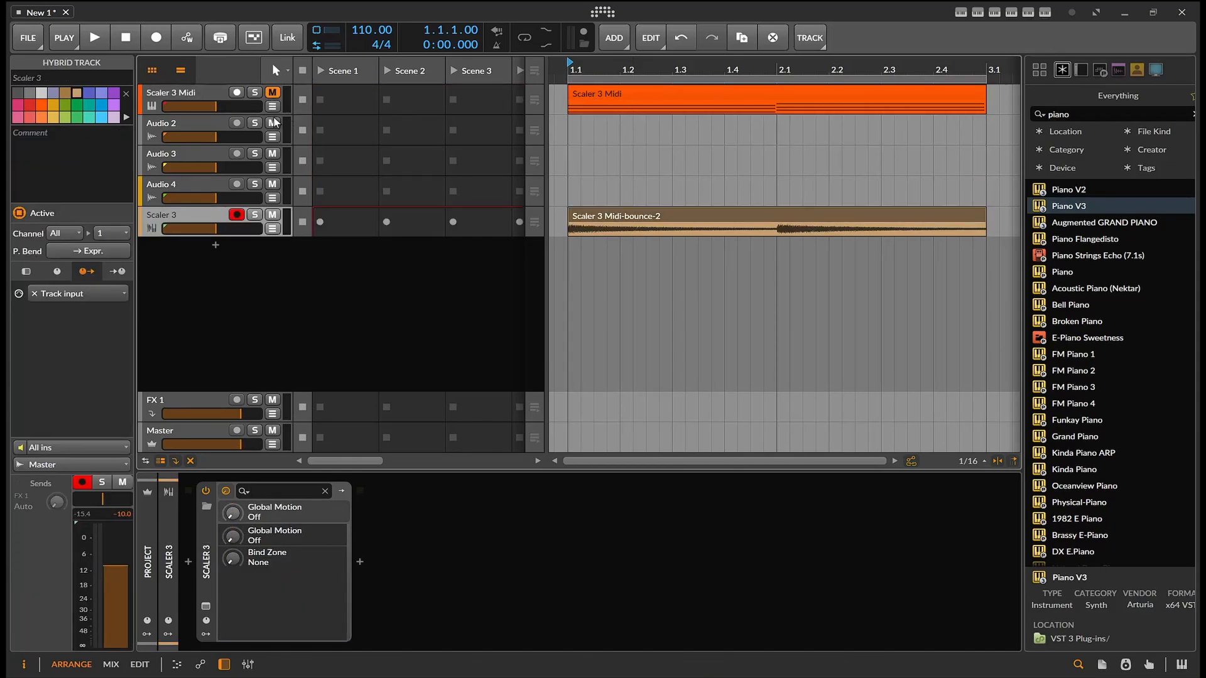
click(272, 123)
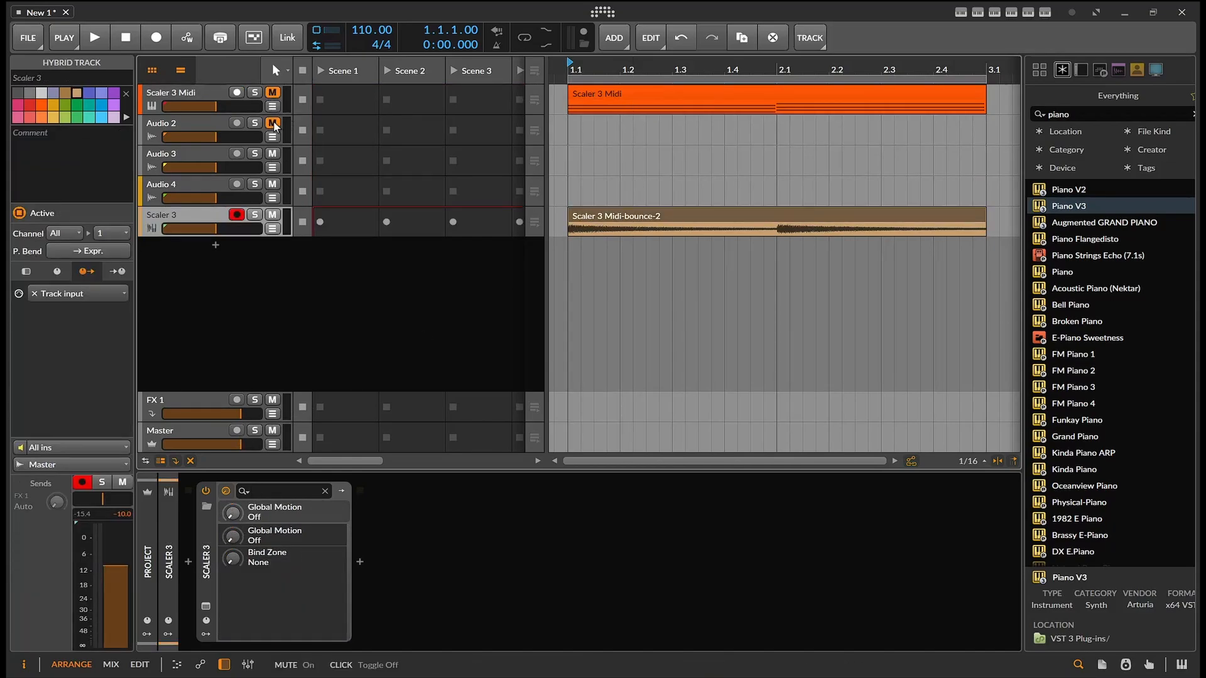
Open Scaler 3, arm audio detection, and play the bounced piano clip through it to detect its chords
click(206, 606)
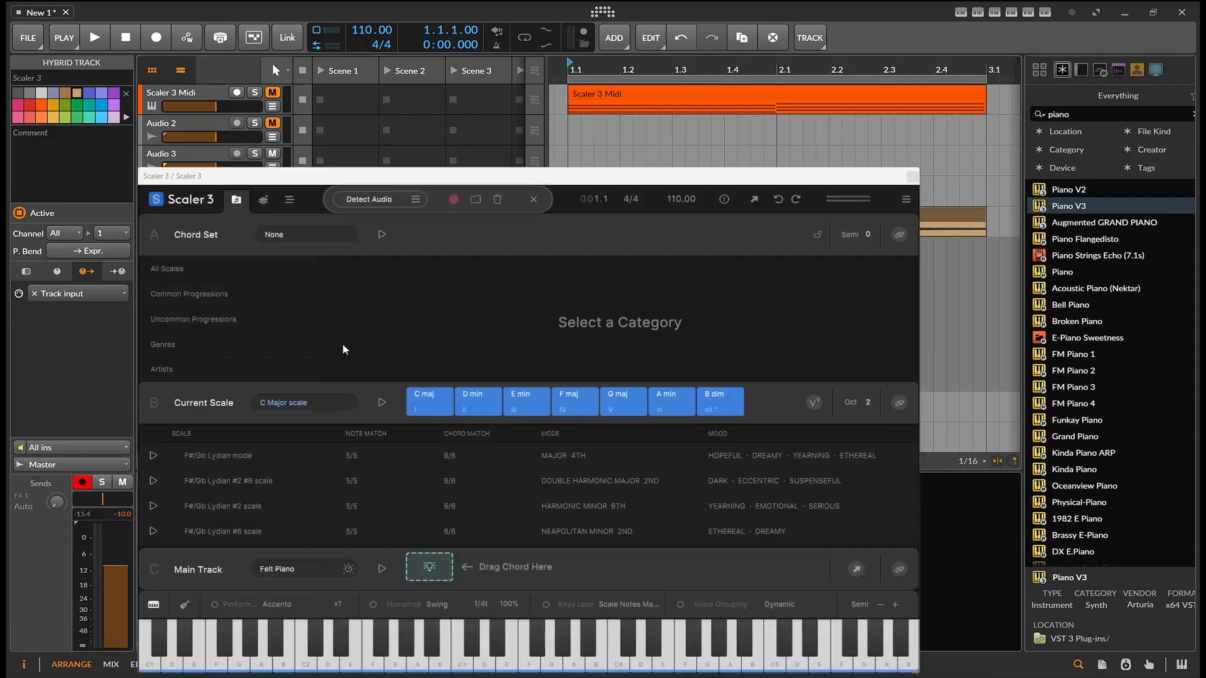
click(454, 199)
click(95, 39)
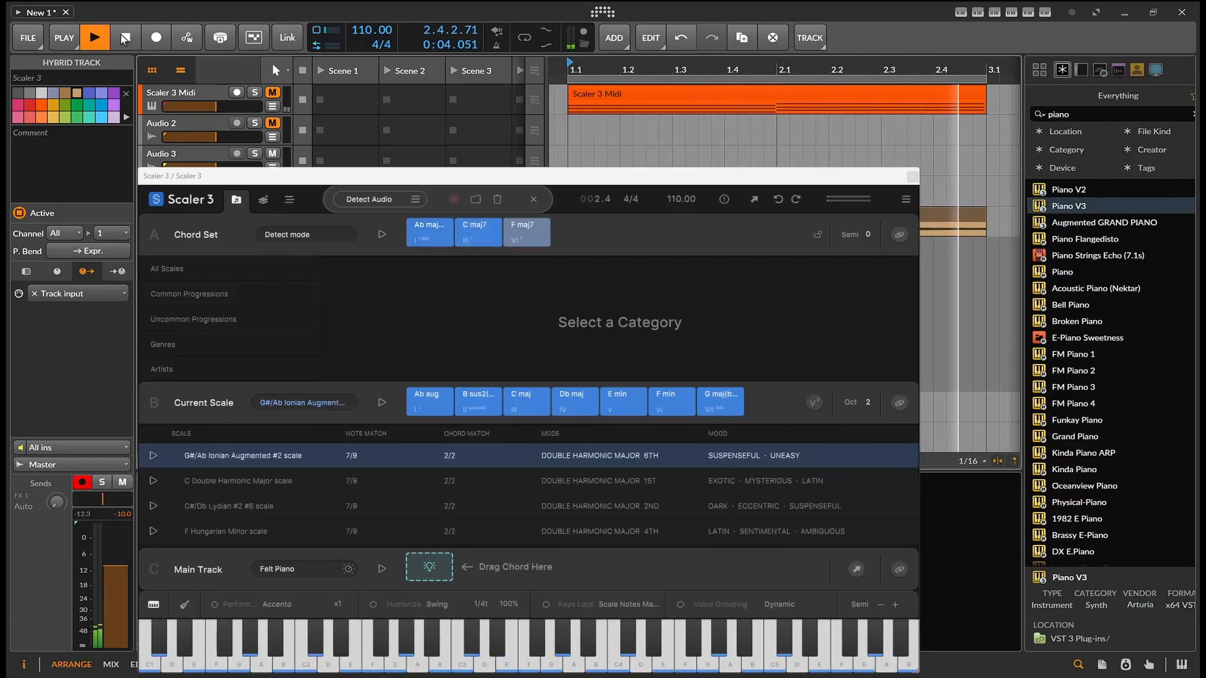
click(120, 35)
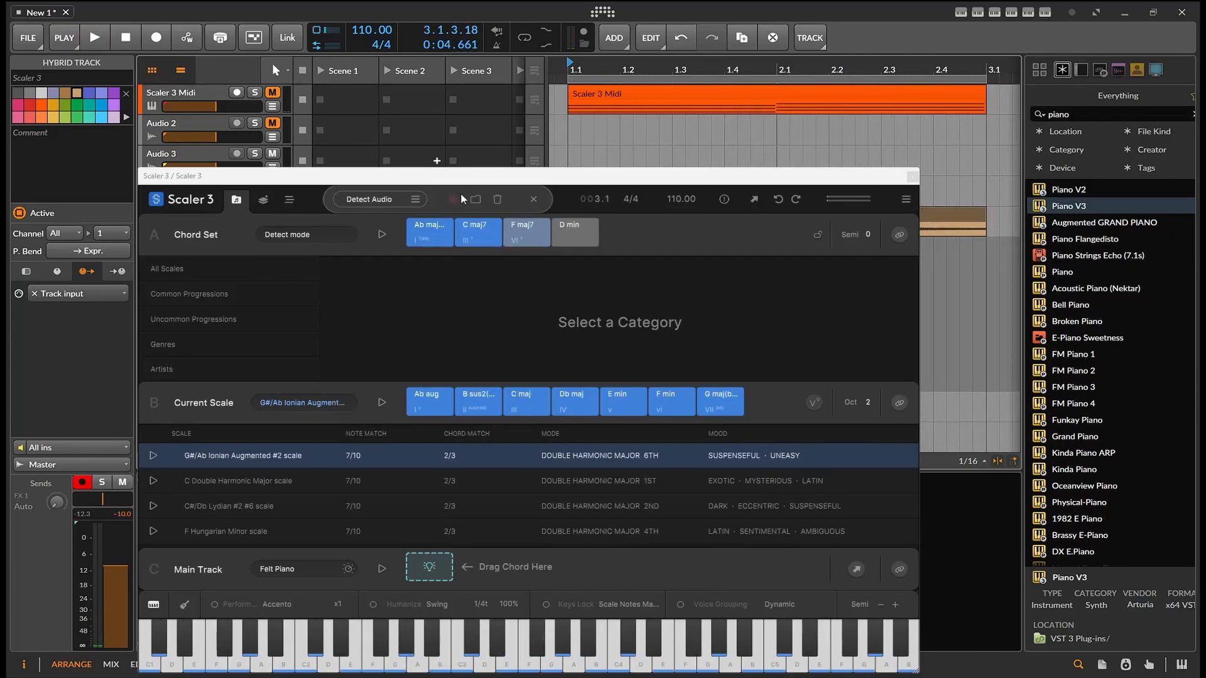
Audition the detected C maj7, Ab maj, F maj7 and D min chords in the Chord Set
click(473, 233)
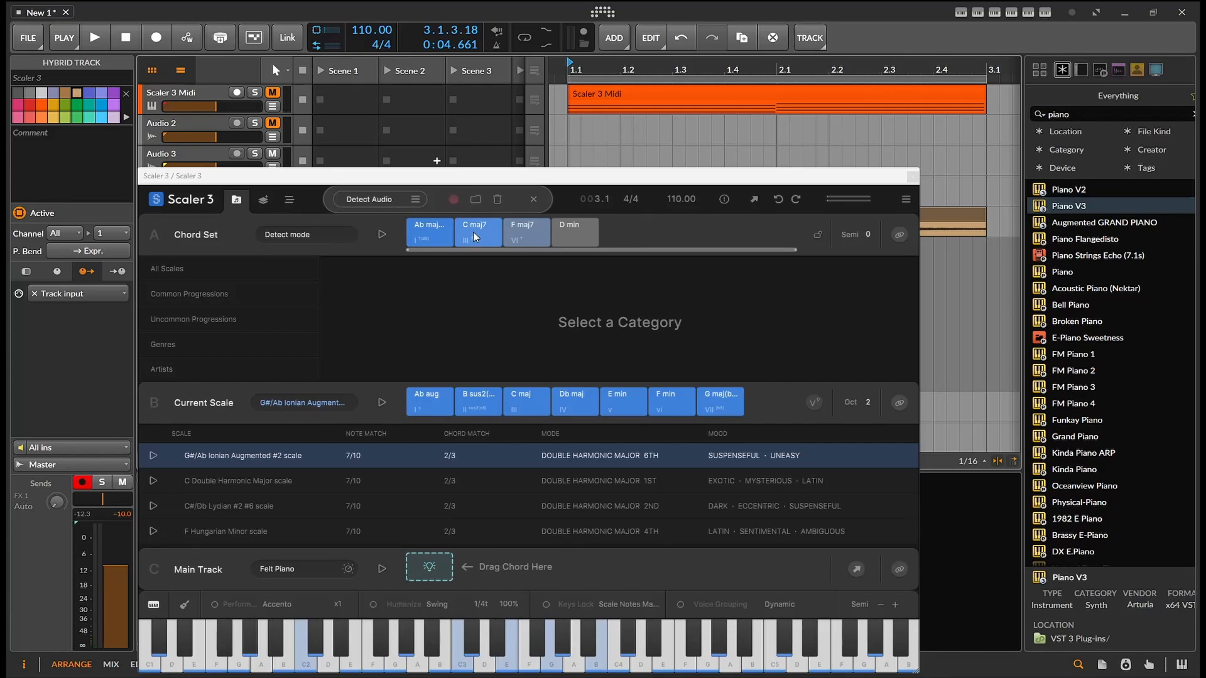
click(473, 233)
click(417, 233)
click(534, 234)
click(569, 232)
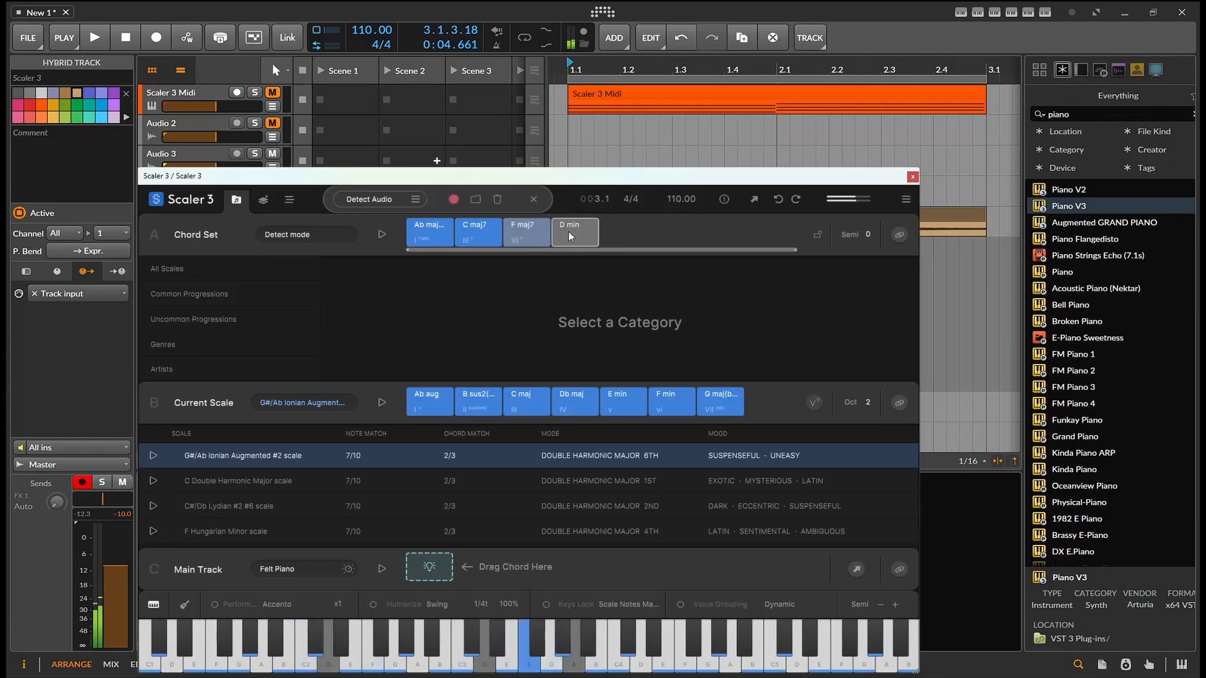
click(461, 239)
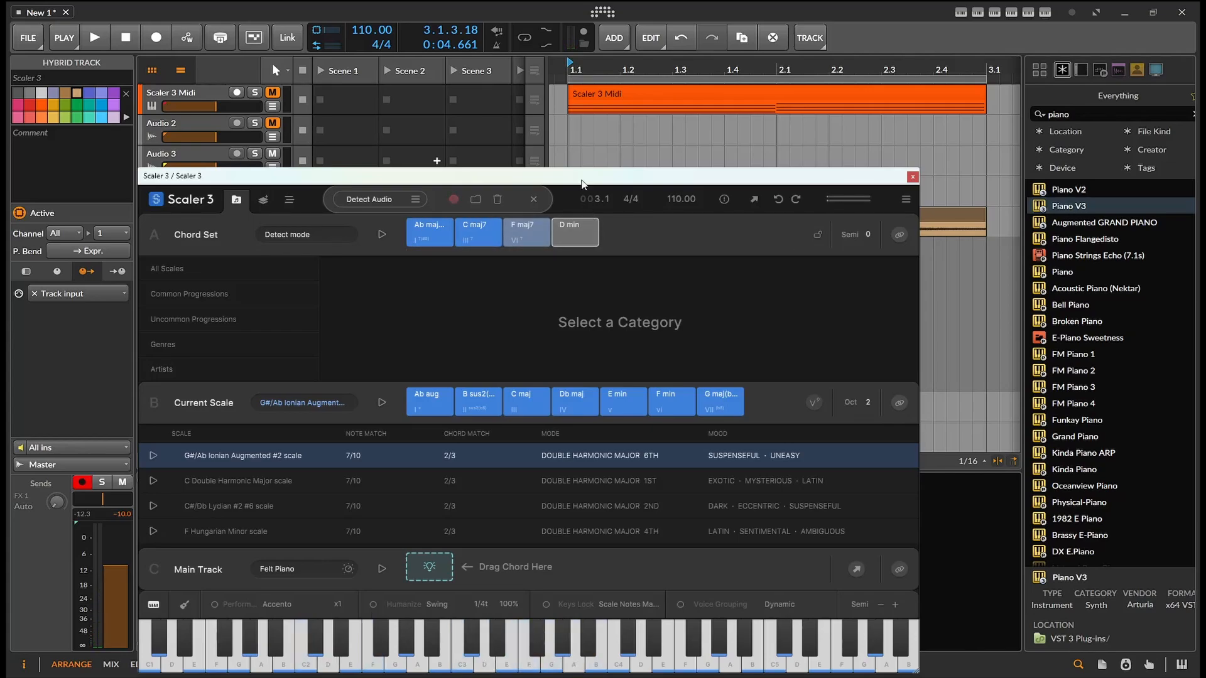
click(494, 243)
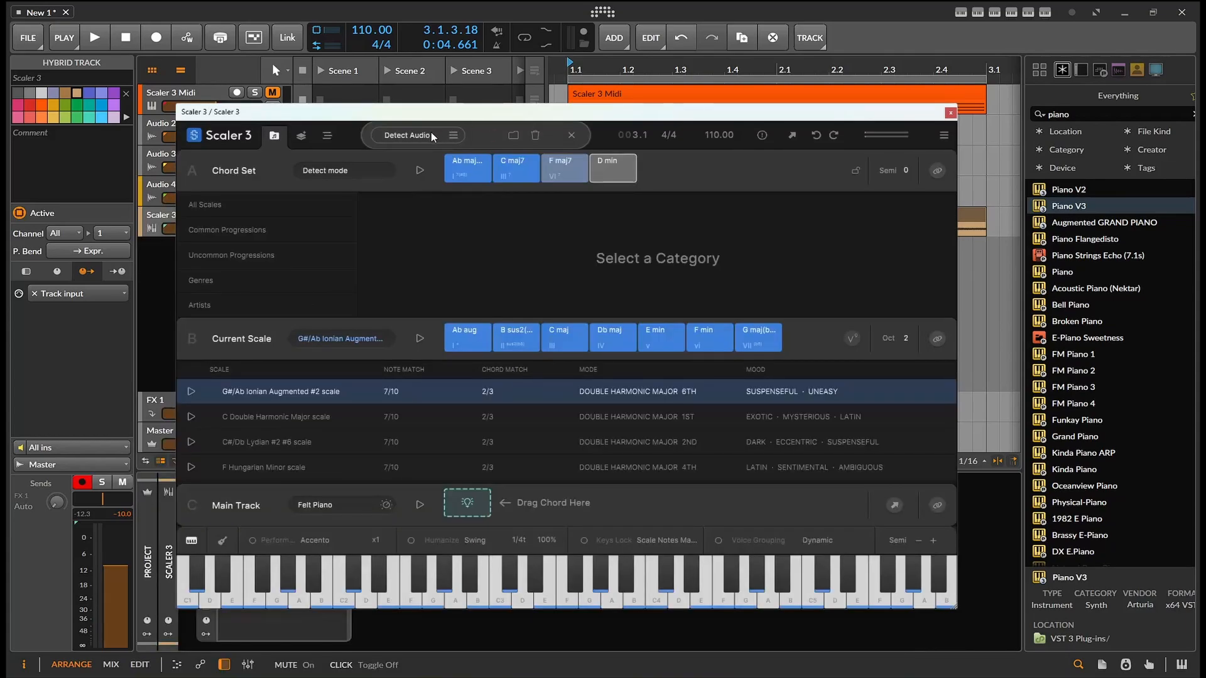
Switch the detection mode to Capture MIDI and record the captured MIDI into the project
click(431, 135)
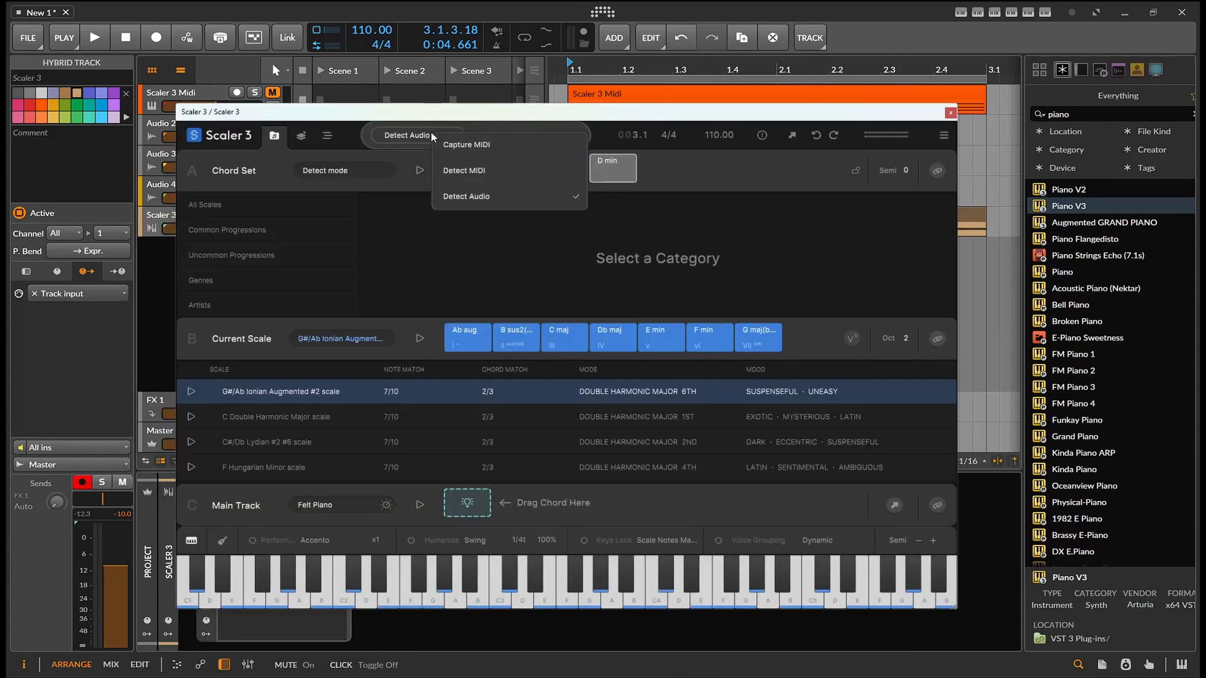
click(515, 155)
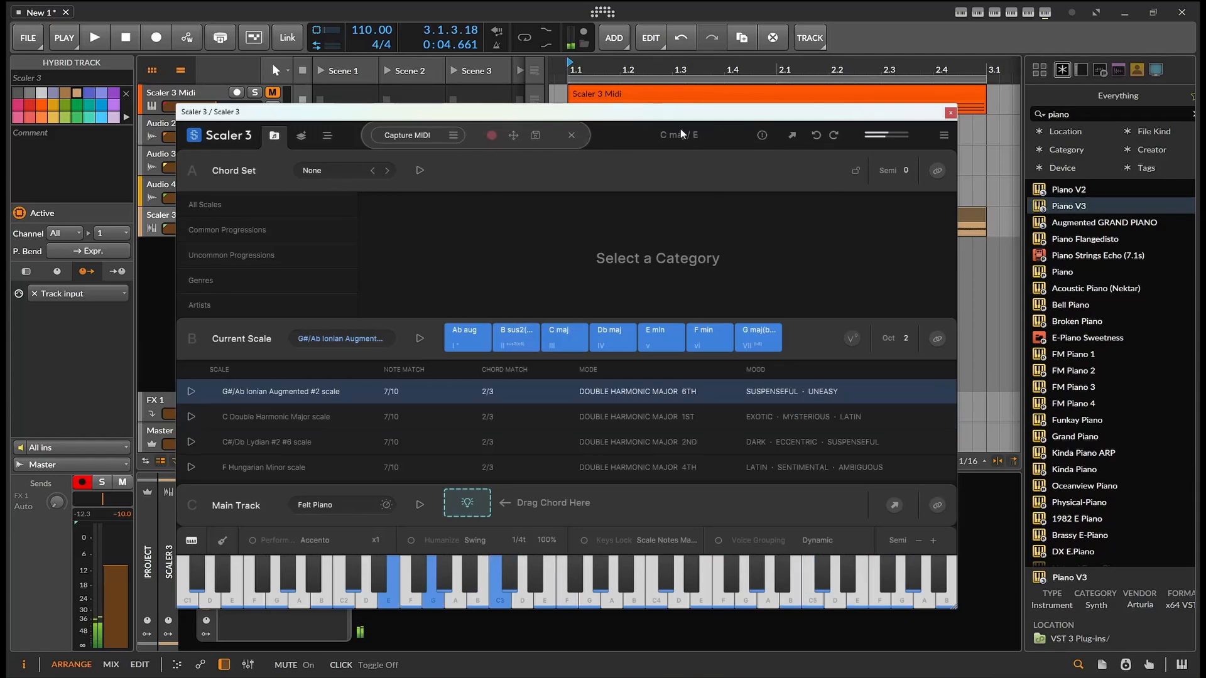
click(492, 136)
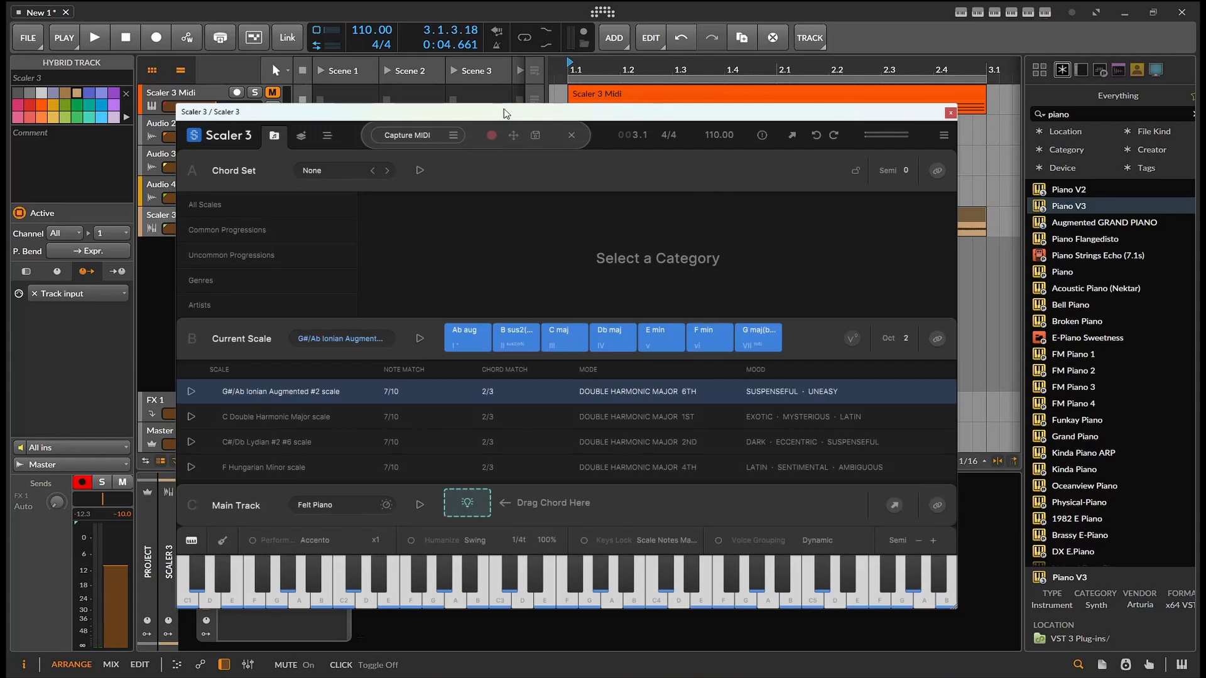
drag(504, 112, 561, 122)
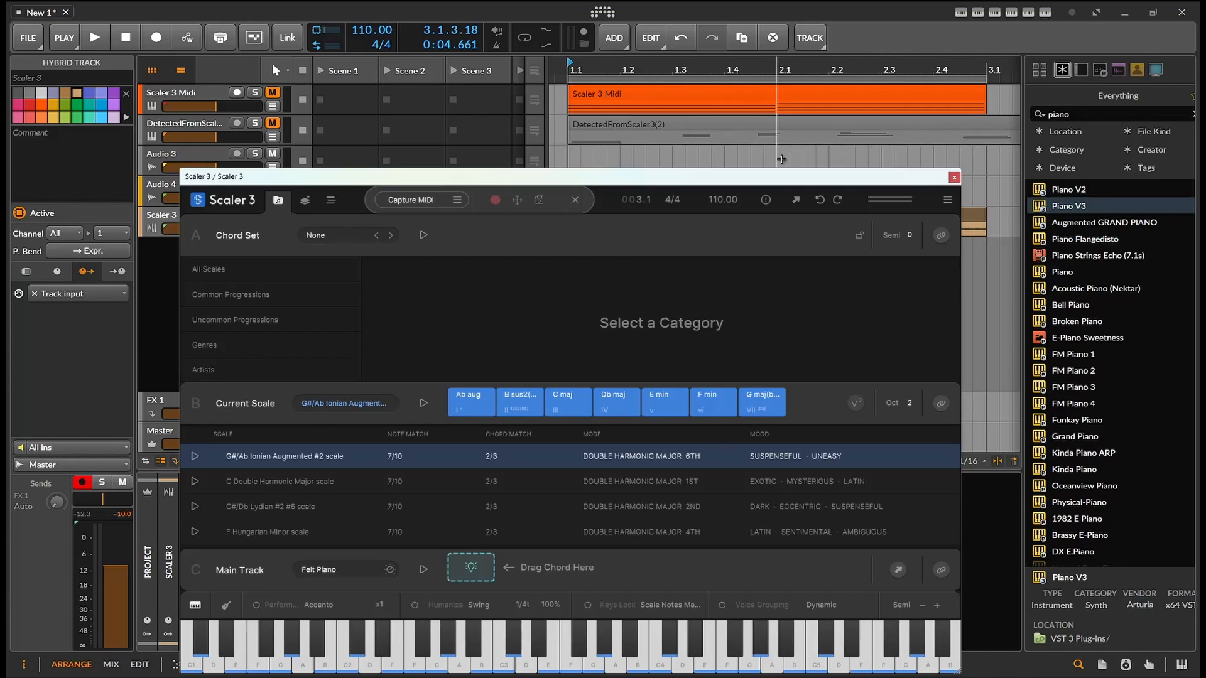
Delete the captured clip on the DetectedFromScaler3 track and reposition the Scaler window
click(724, 118)
key(Delete)
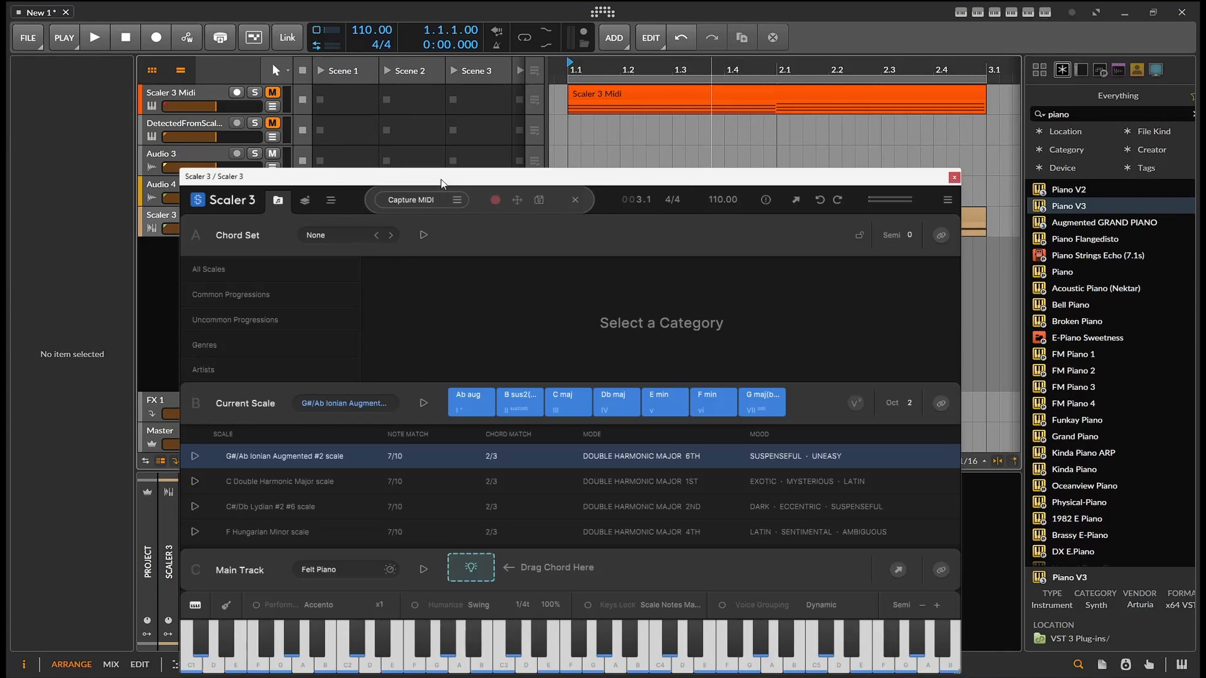
drag(441, 179, 380, 122)
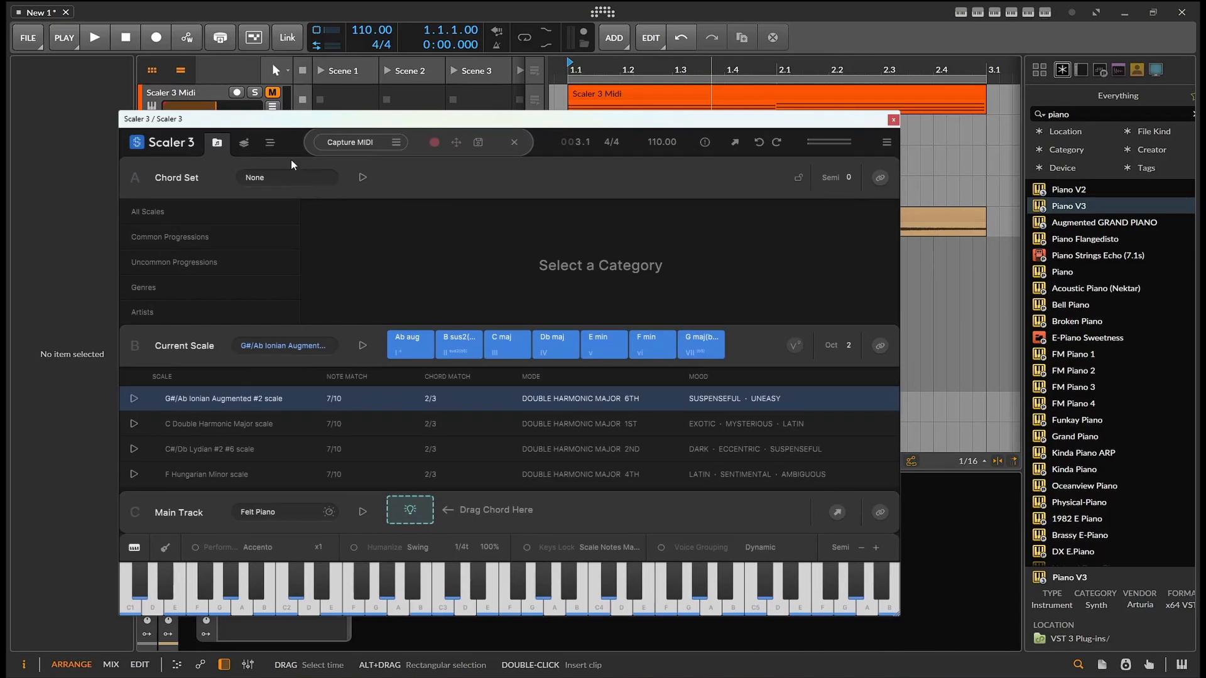
Drag the B sus2, Ab aug and C maj chords from the current scale into the Main Track
click(270, 150)
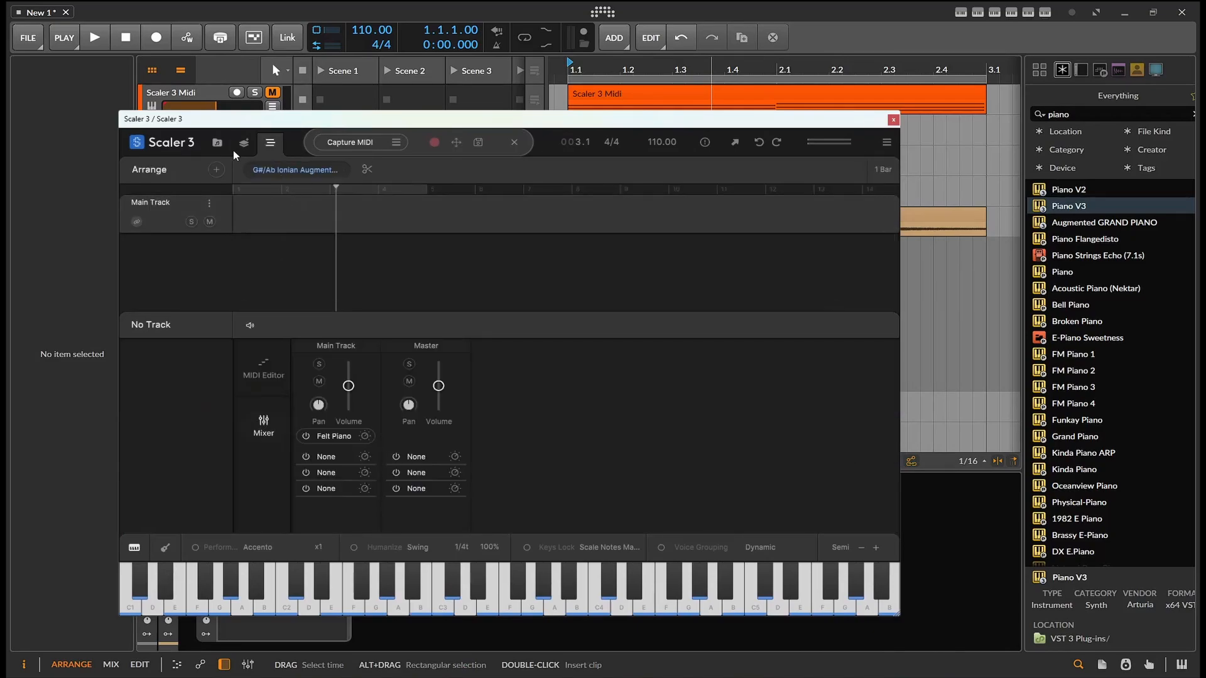
click(216, 144)
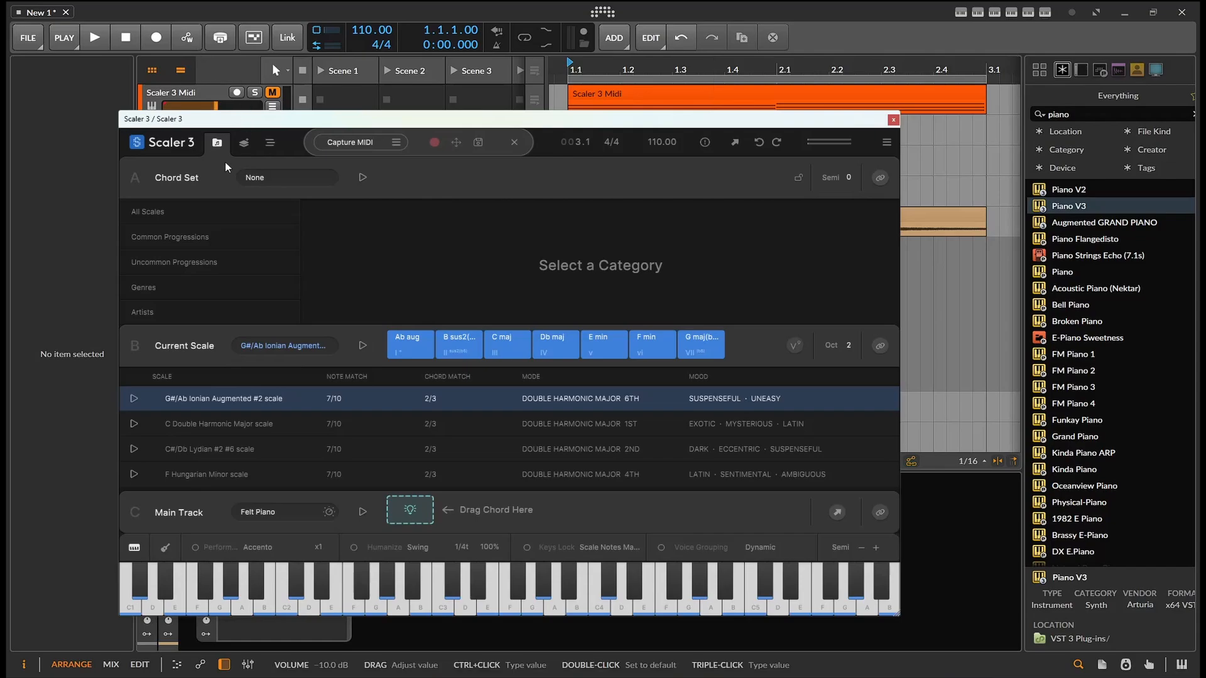
click(411, 344)
drag(454, 341, 389, 515)
drag(395, 349, 461, 506)
drag(490, 345, 496, 446)
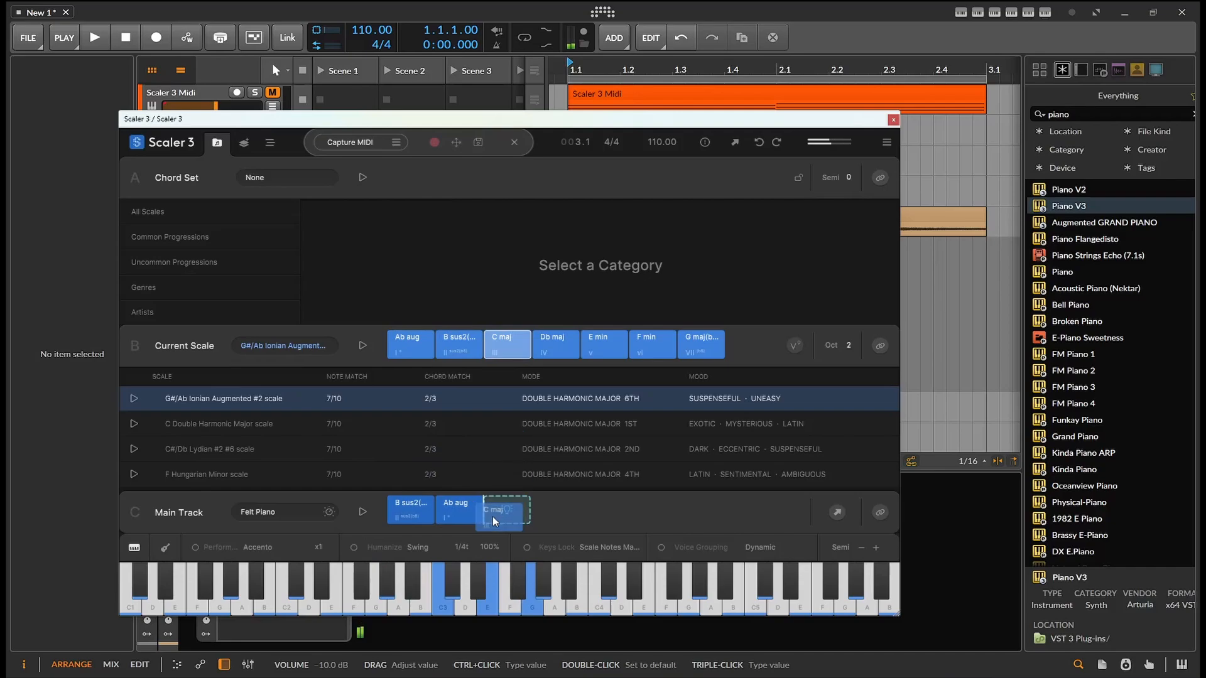
Finish placing the C maj chord in the Main Track and switch Scaler to the Arrange view
drag(492, 516, 500, 507)
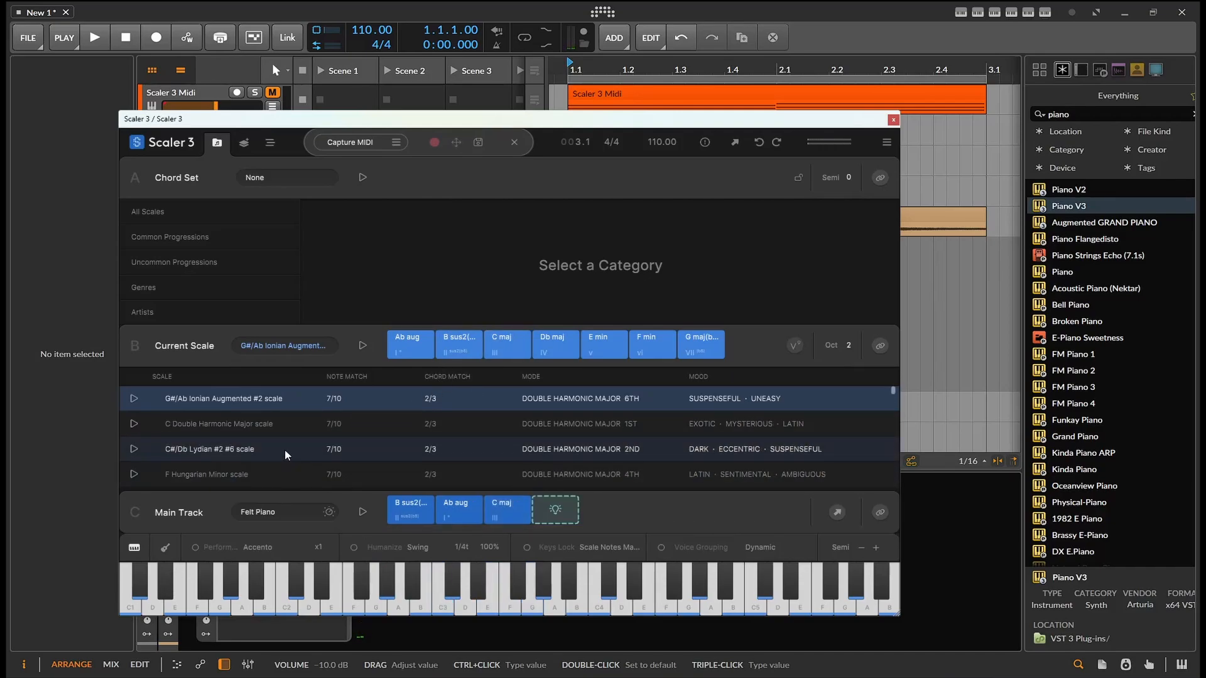
click(270, 143)
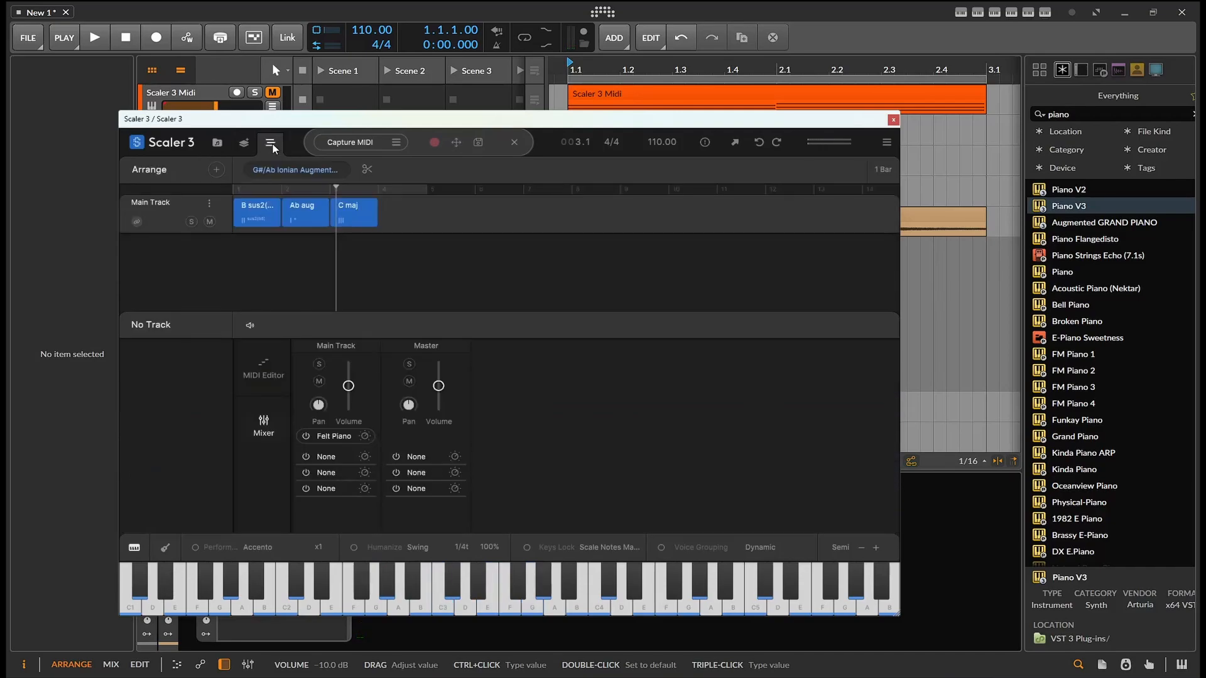
Drag the Main Track chords into the Bitwig arranger, then delete the resulting clip
click(277, 224)
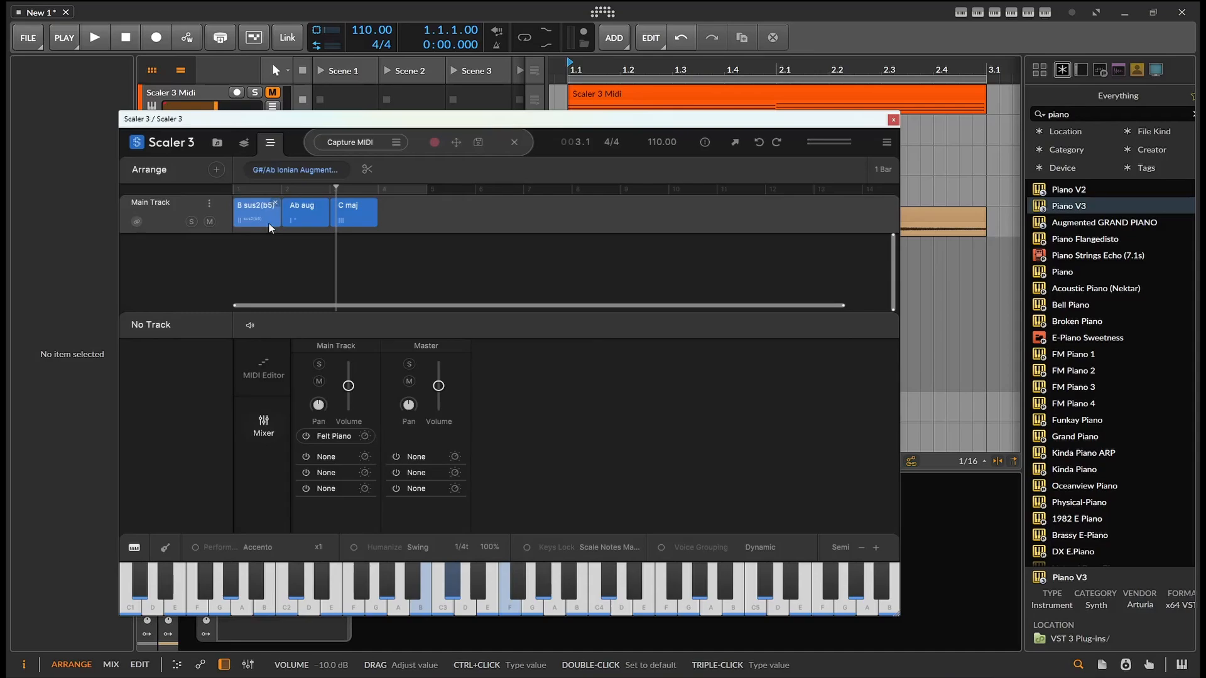
drag(397, 226, 192, 216)
drag(269, 211, 949, 115)
click(950, 121)
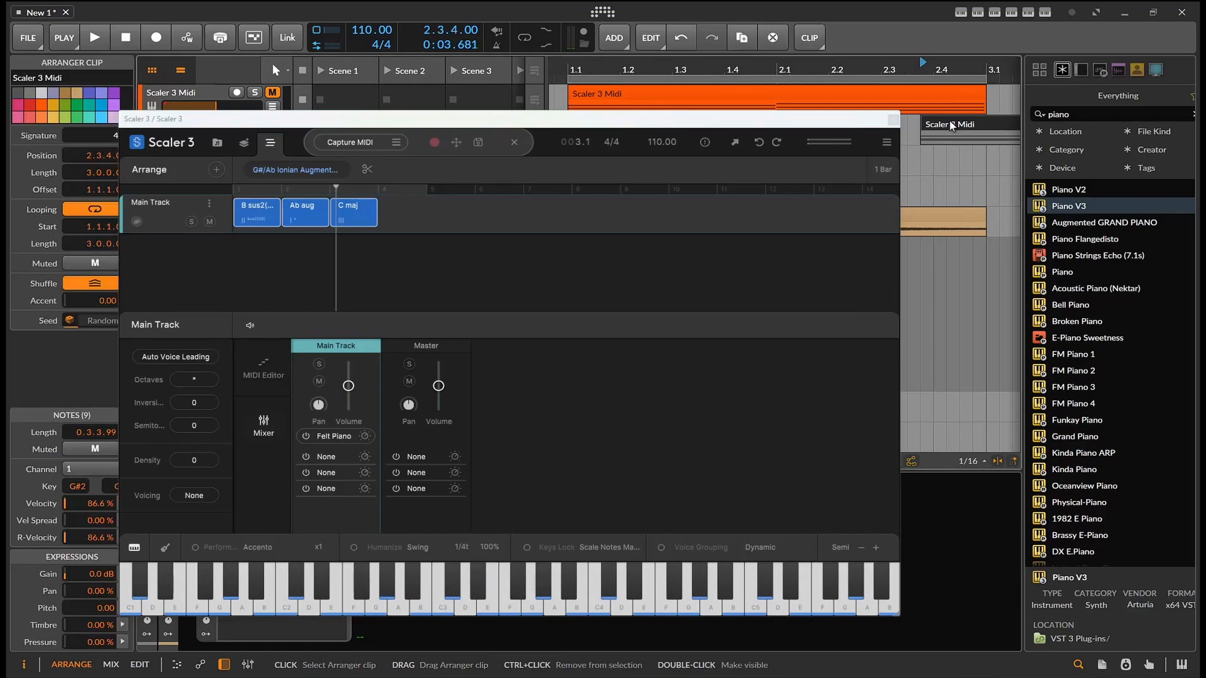
key(Delete)
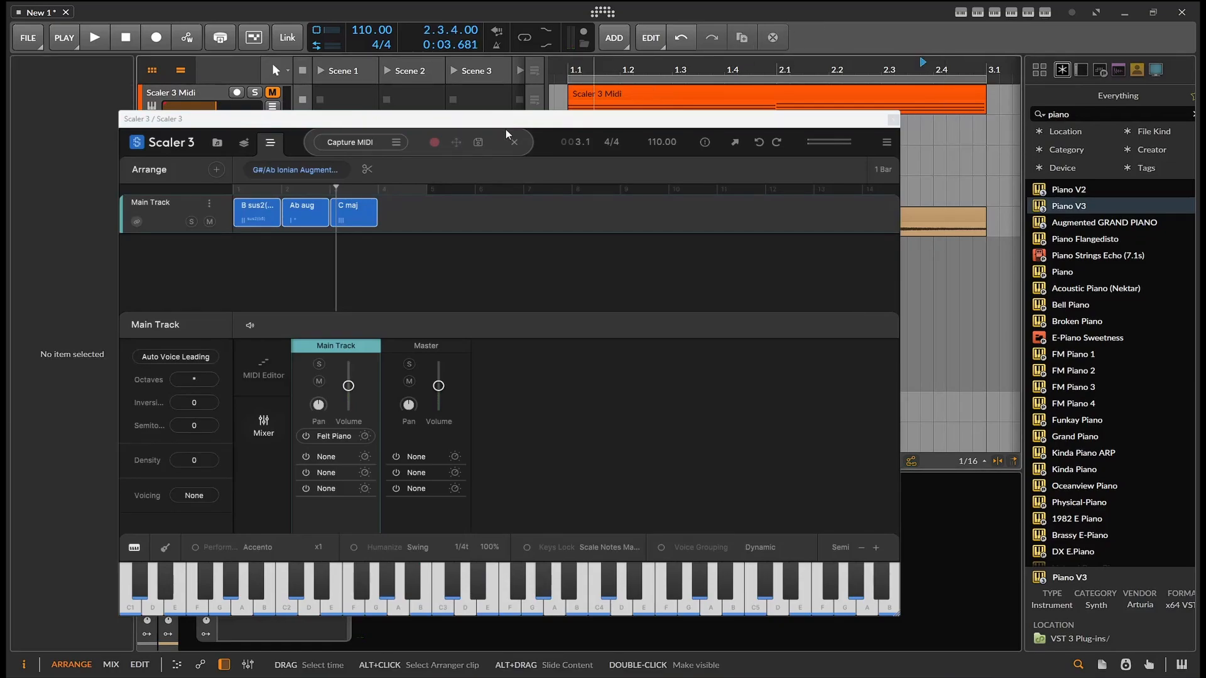
Enable Auto Voice Leading on the Main Track chords and play the progression from the start
click(192, 361)
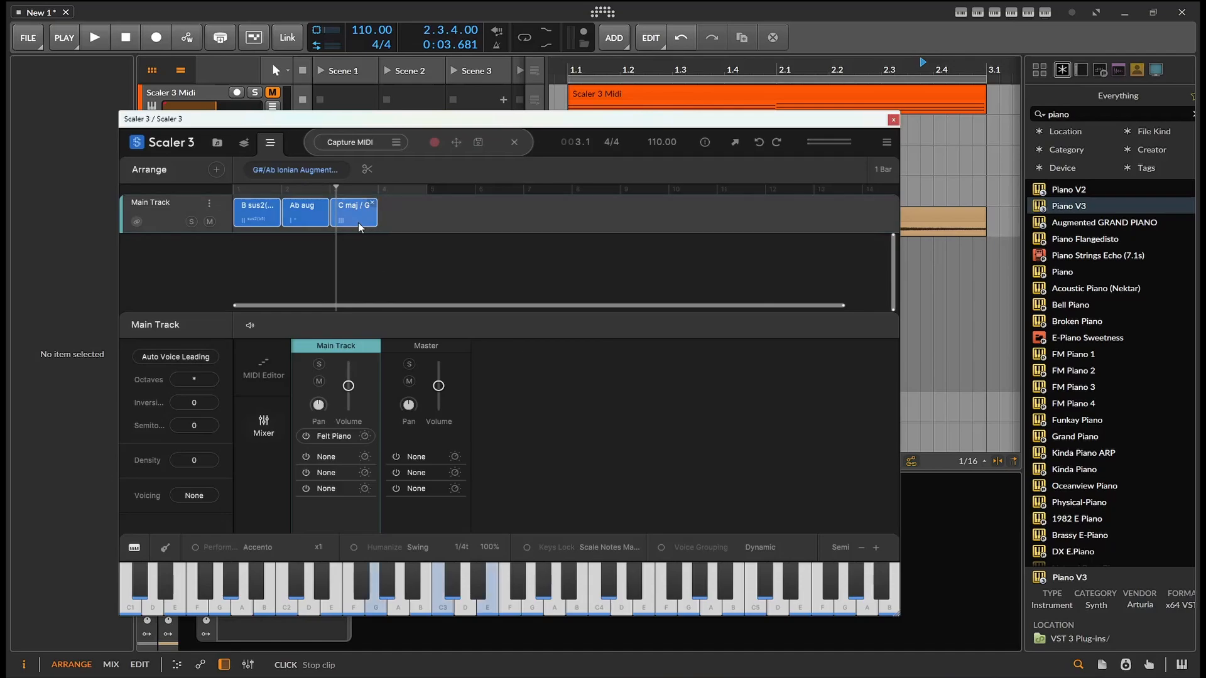
click(239, 191)
key(space)
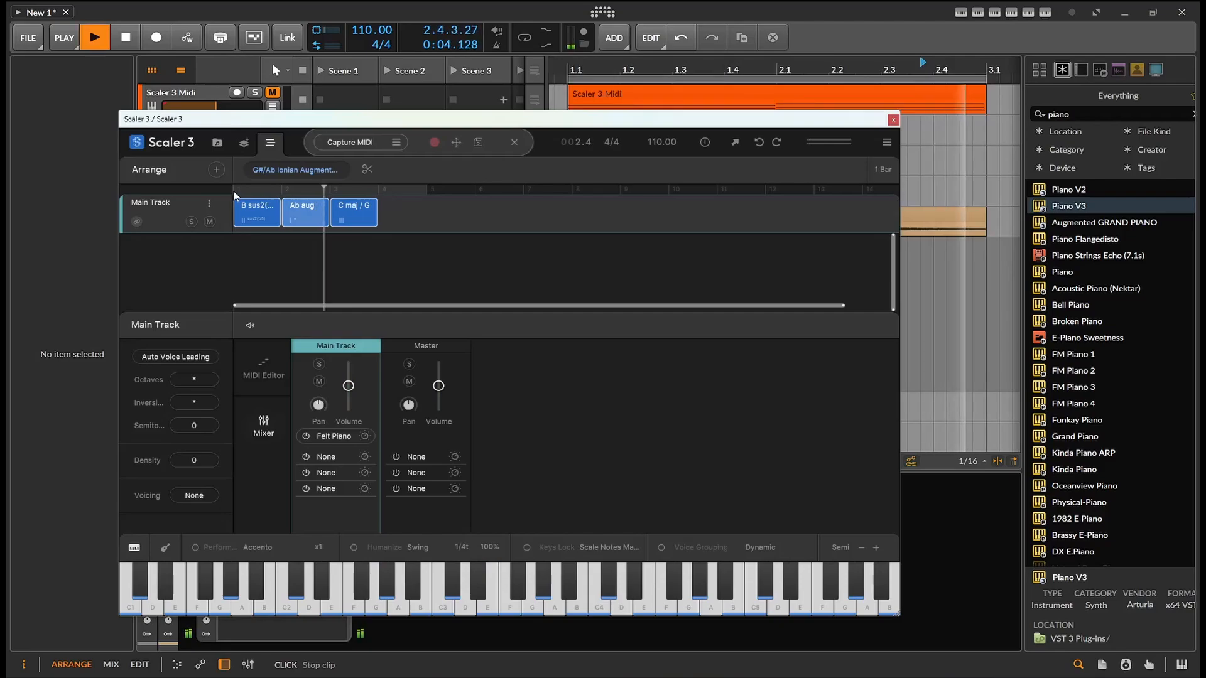
key(space)
click(281, 190)
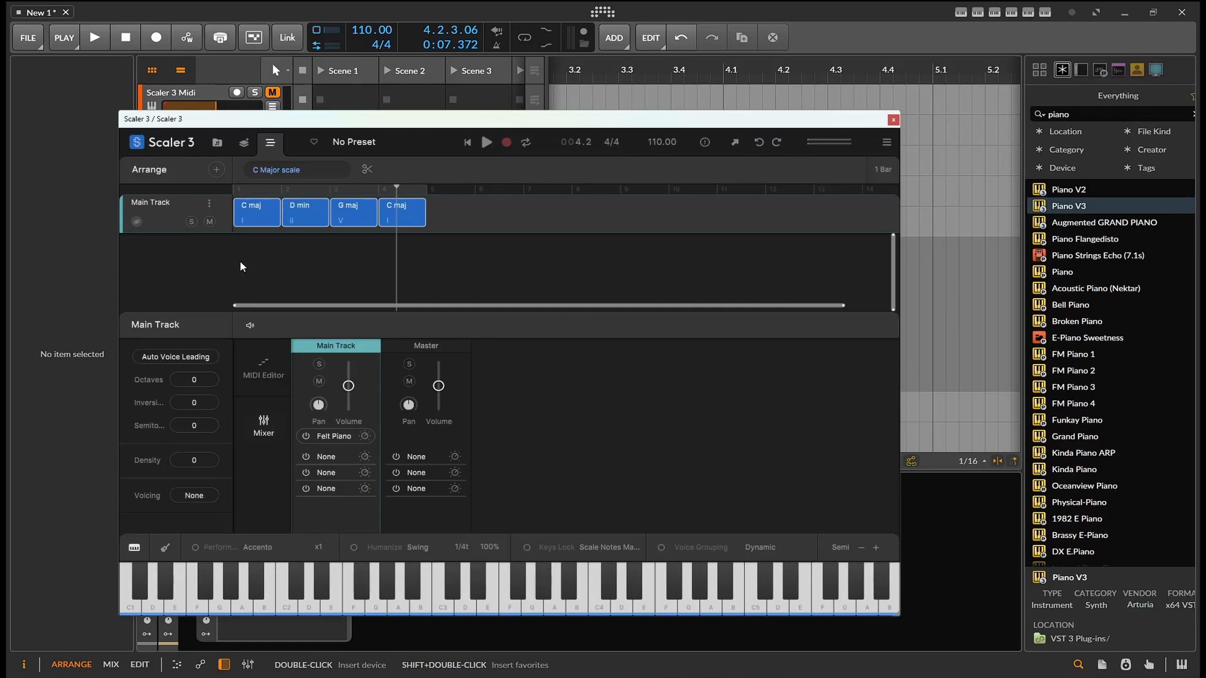
Audition the C maj, D min, G maj and C maj chords in the Main Track one by one
click(239, 209)
drag(239, 209, 565, 97)
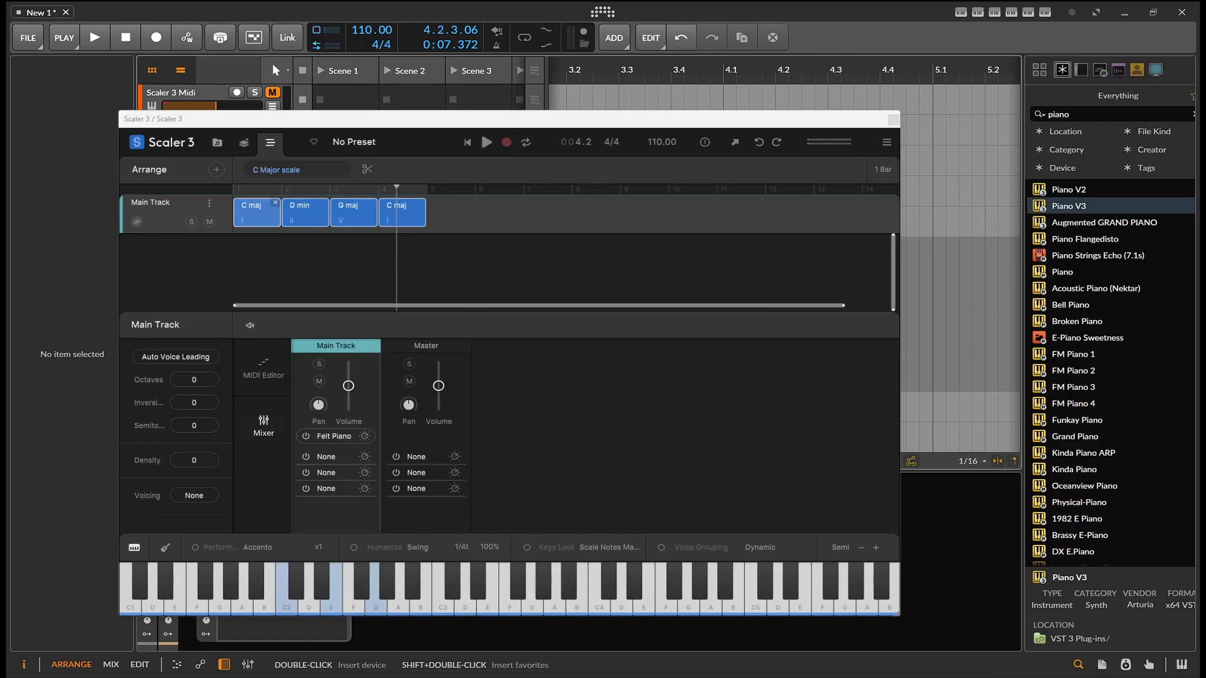
click(240, 210)
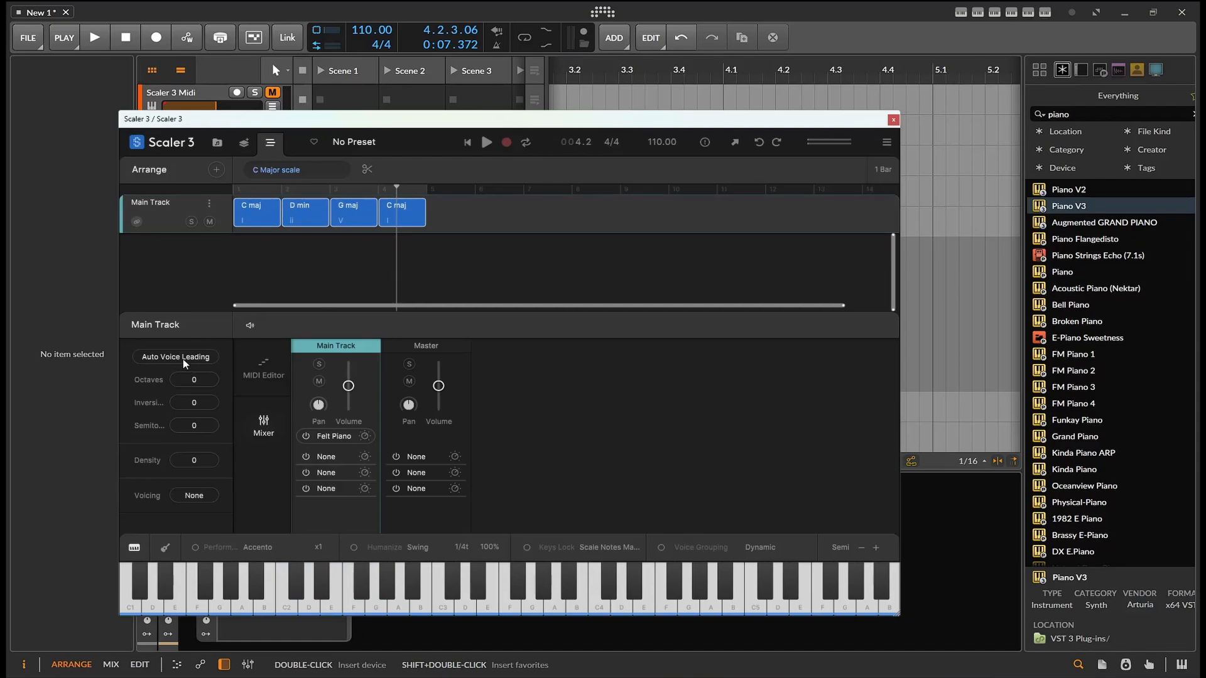
click(256, 211)
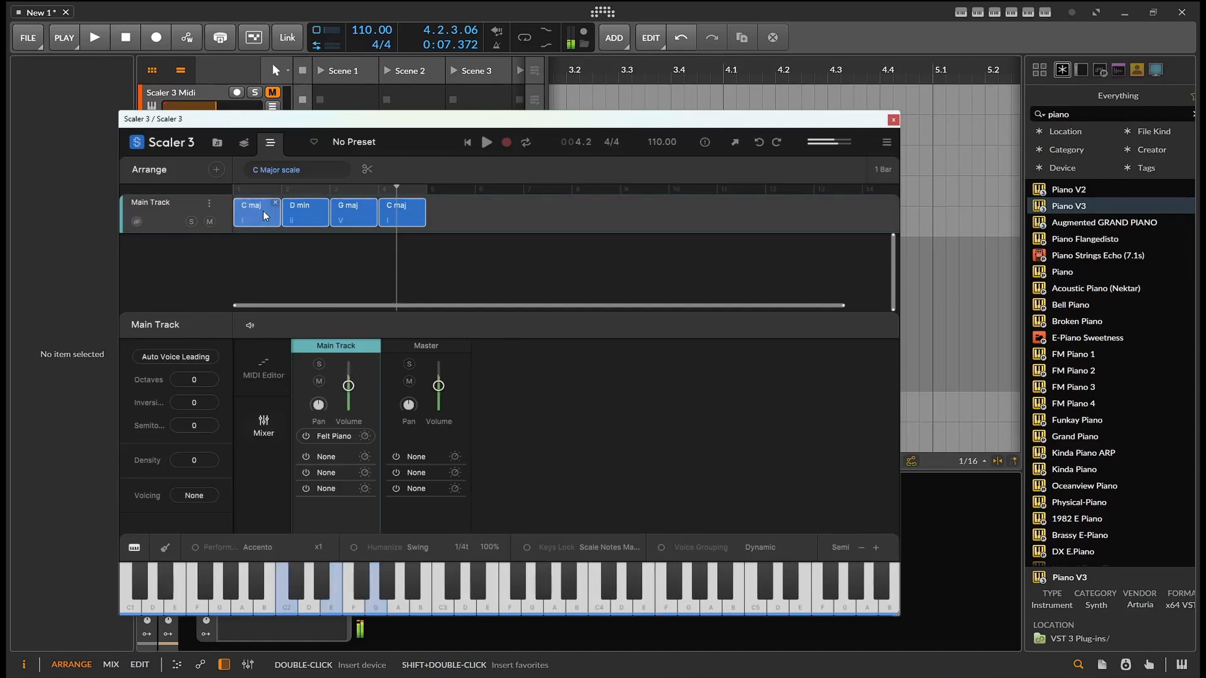
click(325, 209)
click(351, 209)
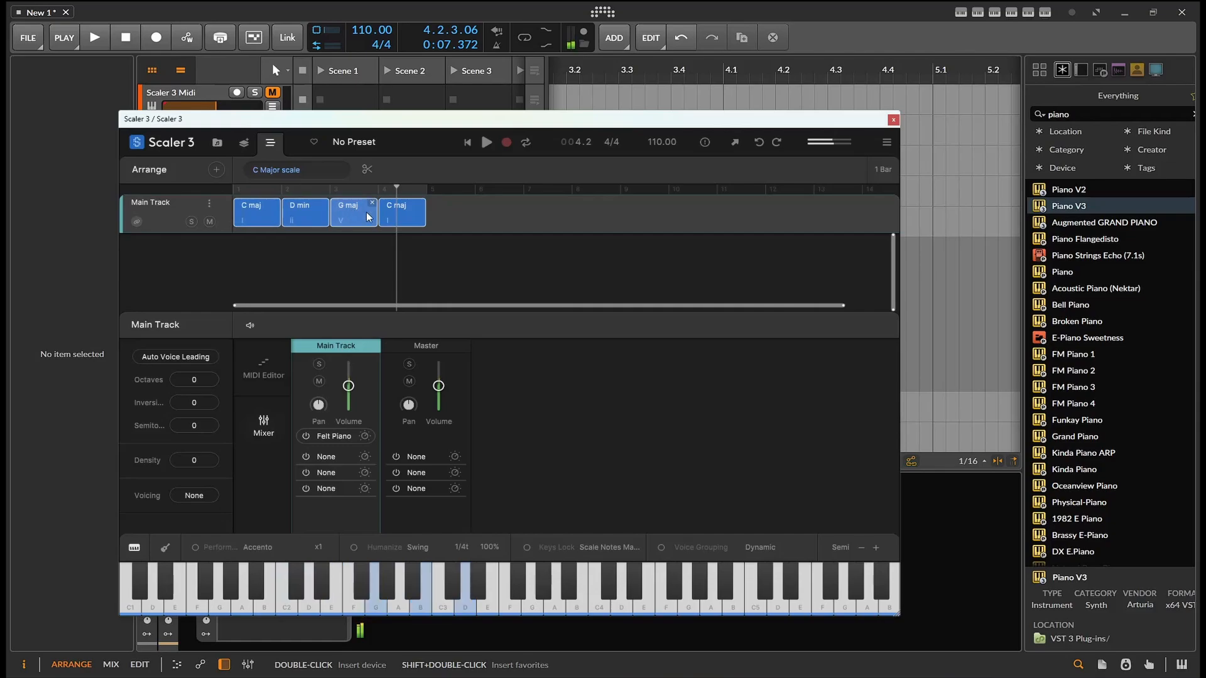
click(396, 217)
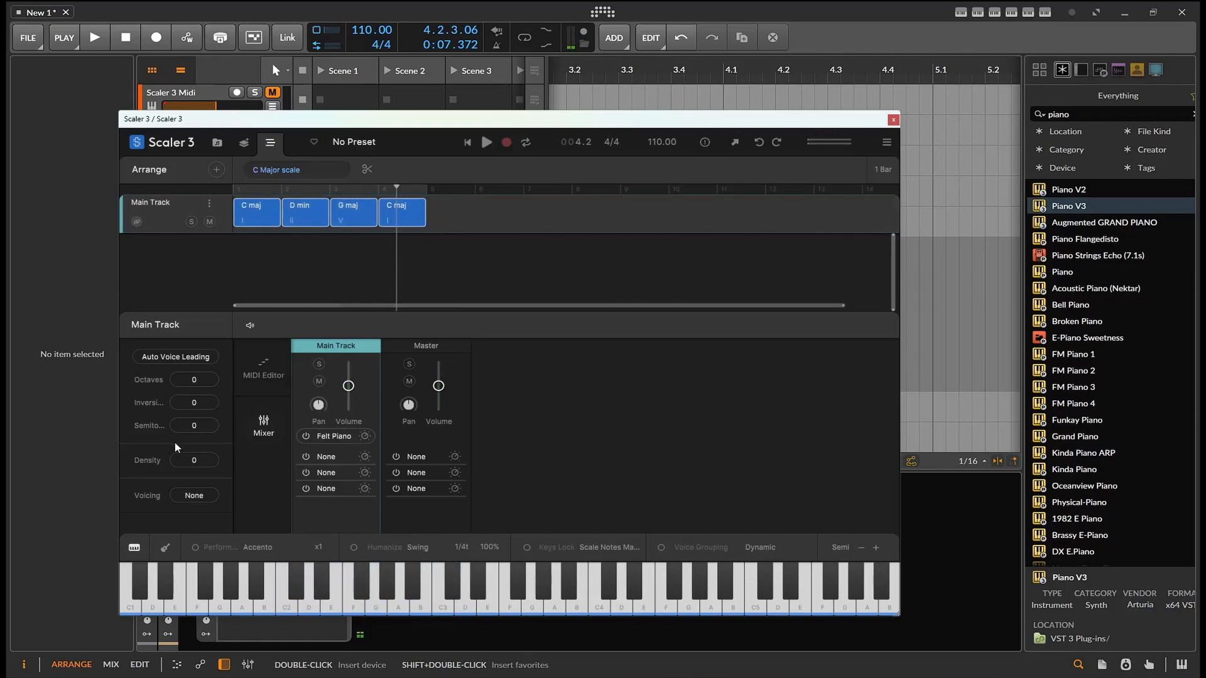
Apply Auto Voice Leading to the C maj, D min, G maj, C maj progression and audition the voiced chords
click(172, 356)
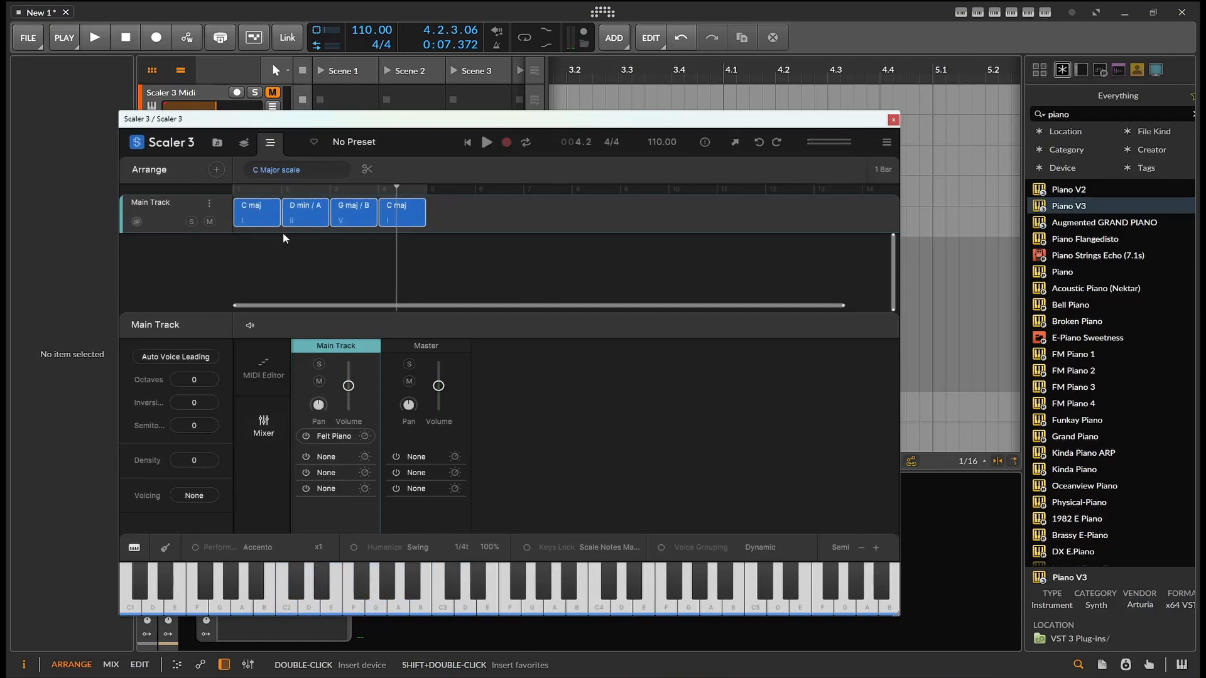
click(306, 220)
click(365, 224)
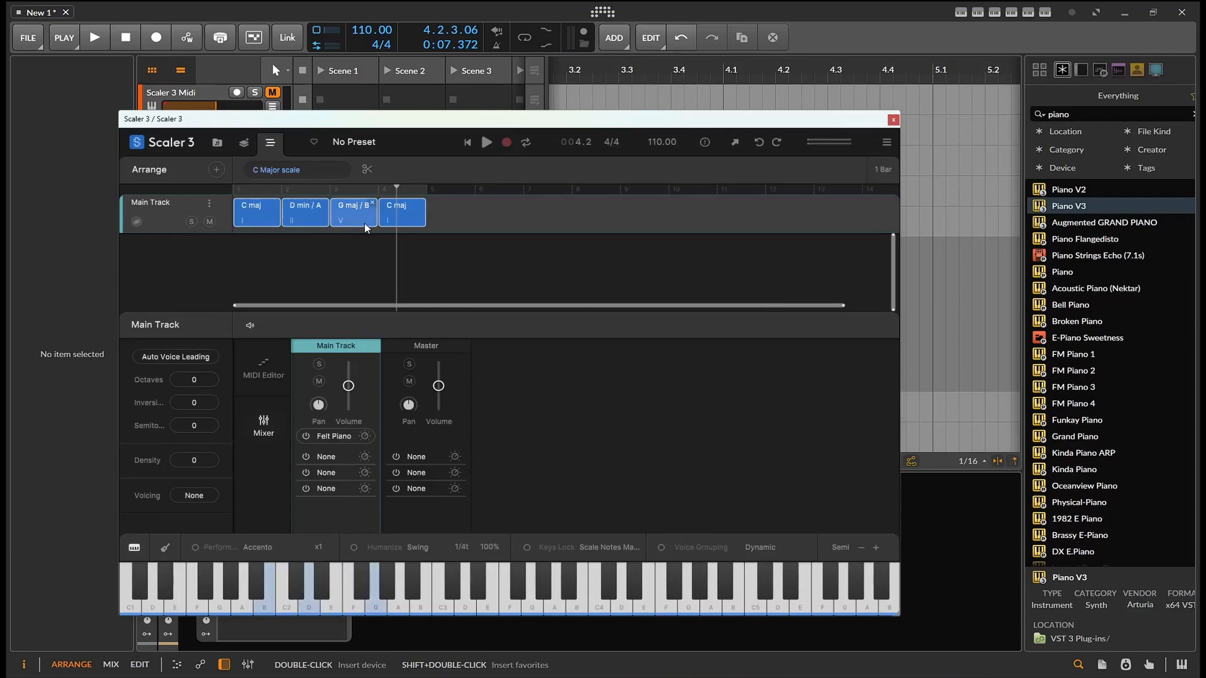
click(306, 221)
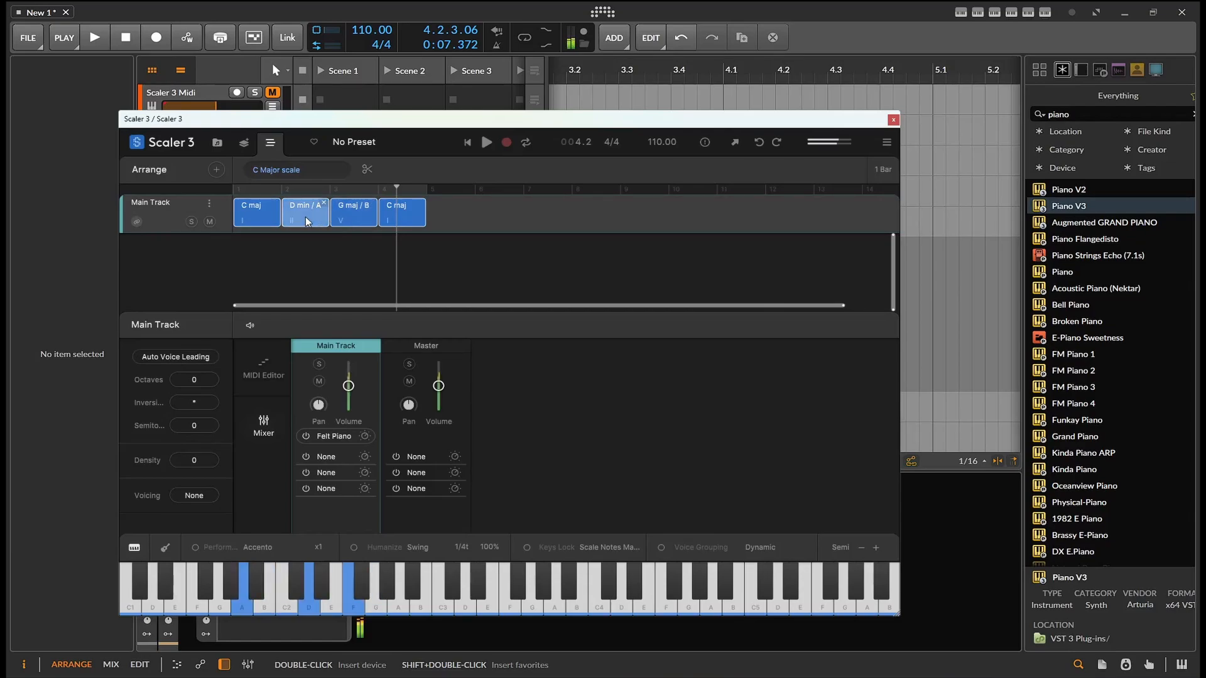
click(306, 221)
click(351, 213)
click(413, 214)
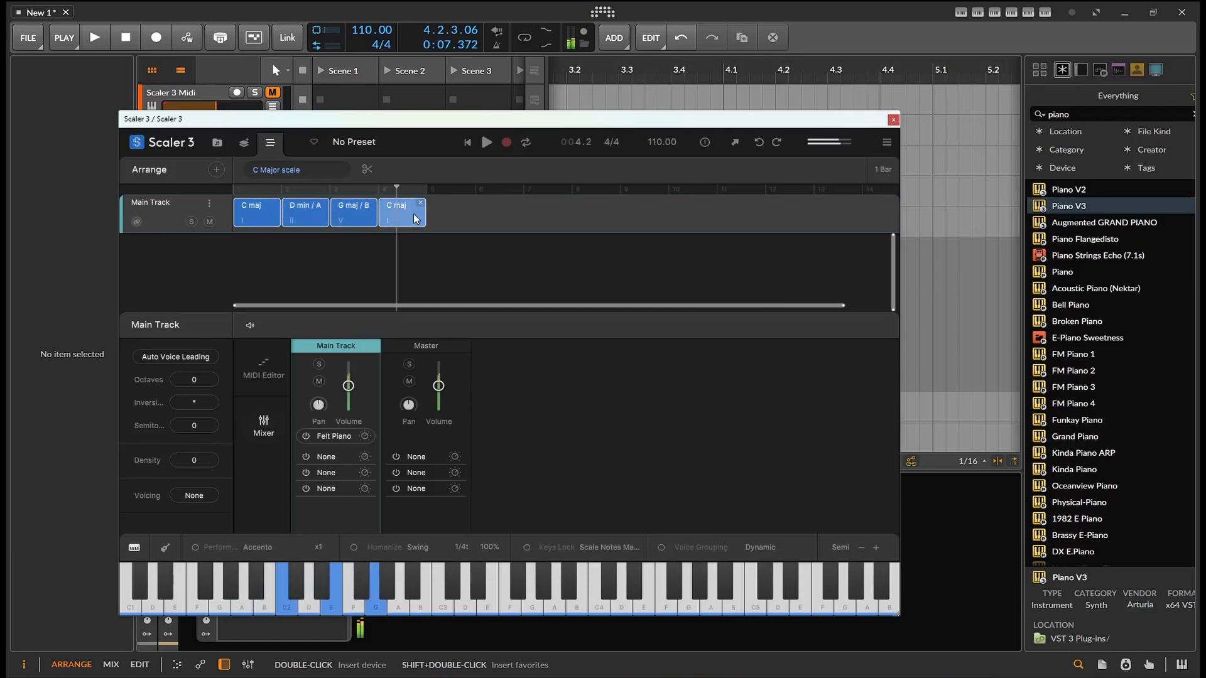
key(space)
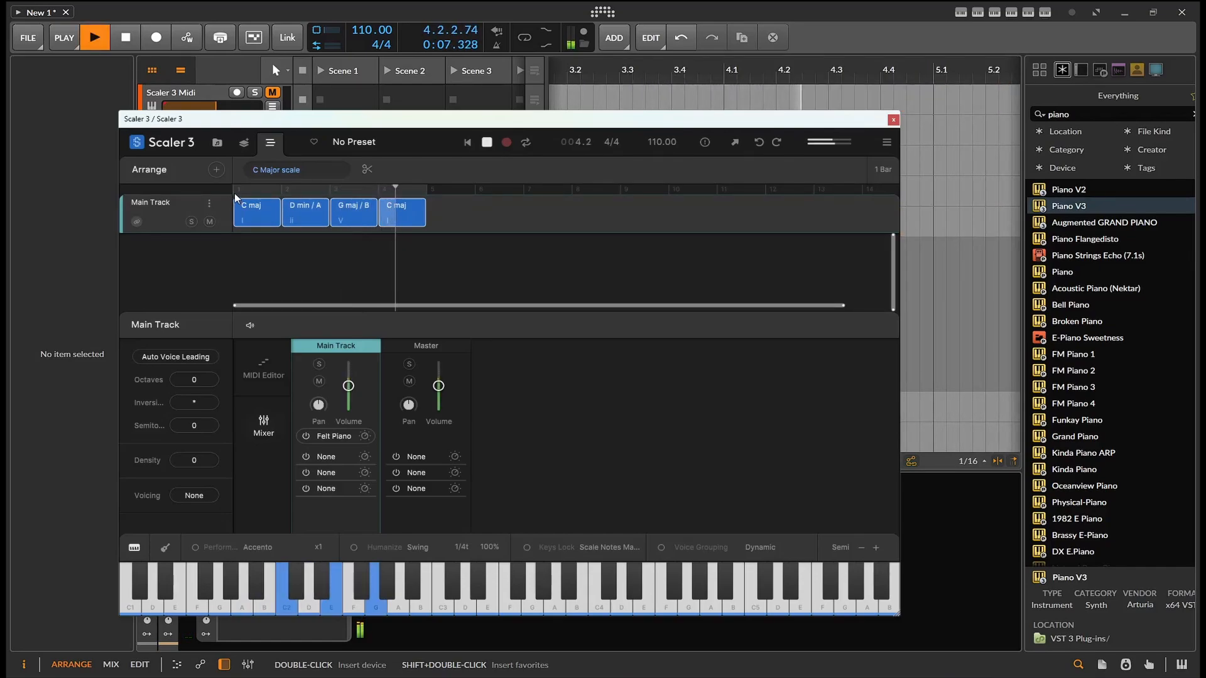
key(space)
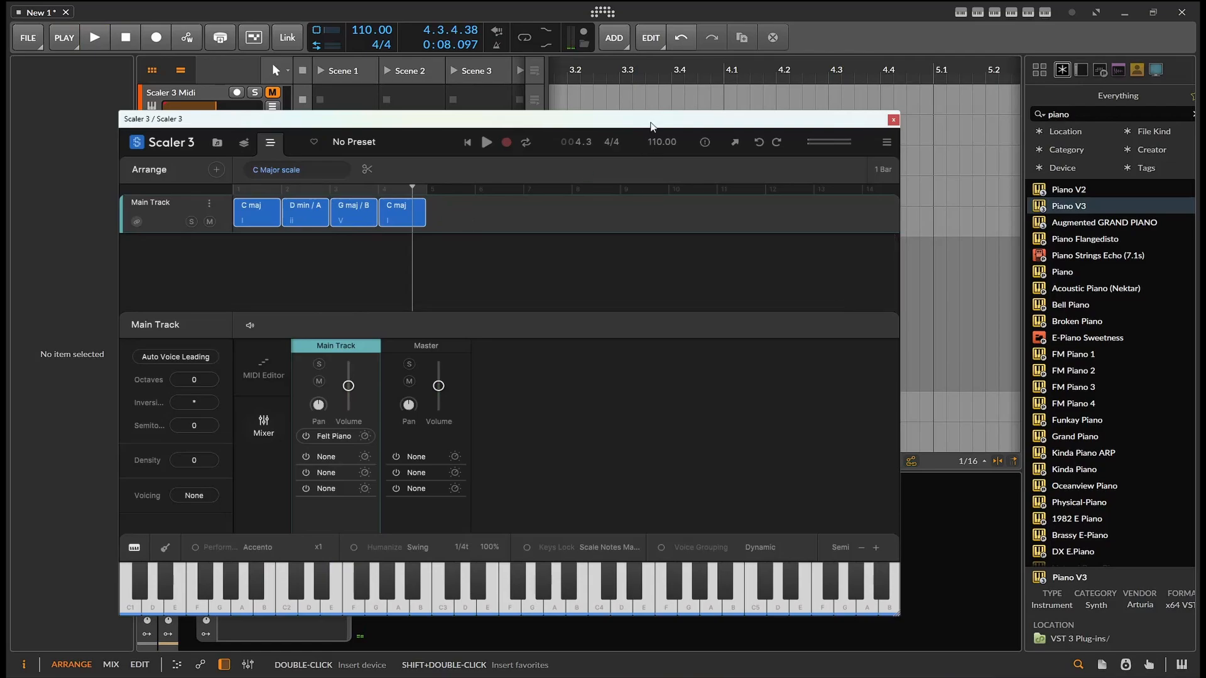
Drag the Main Track progression out of Scaler onto the DetectedFromScaler3 track as a MIDI clip
drag(651, 121, 642, 245)
click(382, 342)
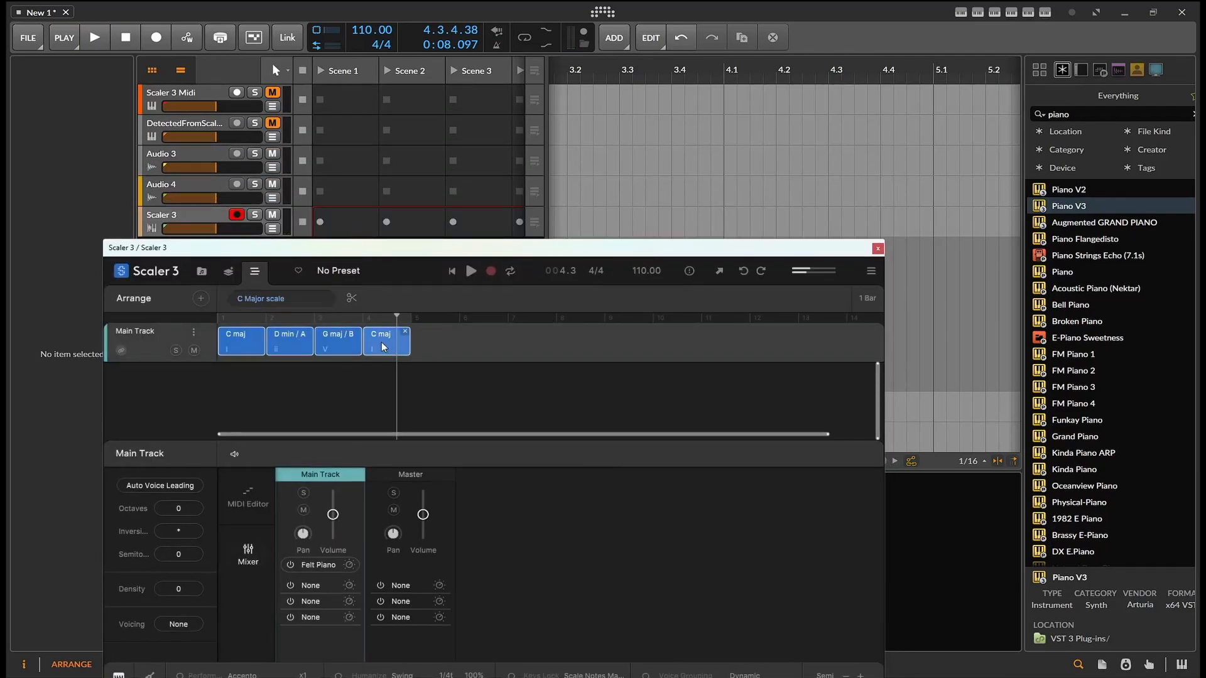
key(Delete)
drag(599, 163, 569, 123)
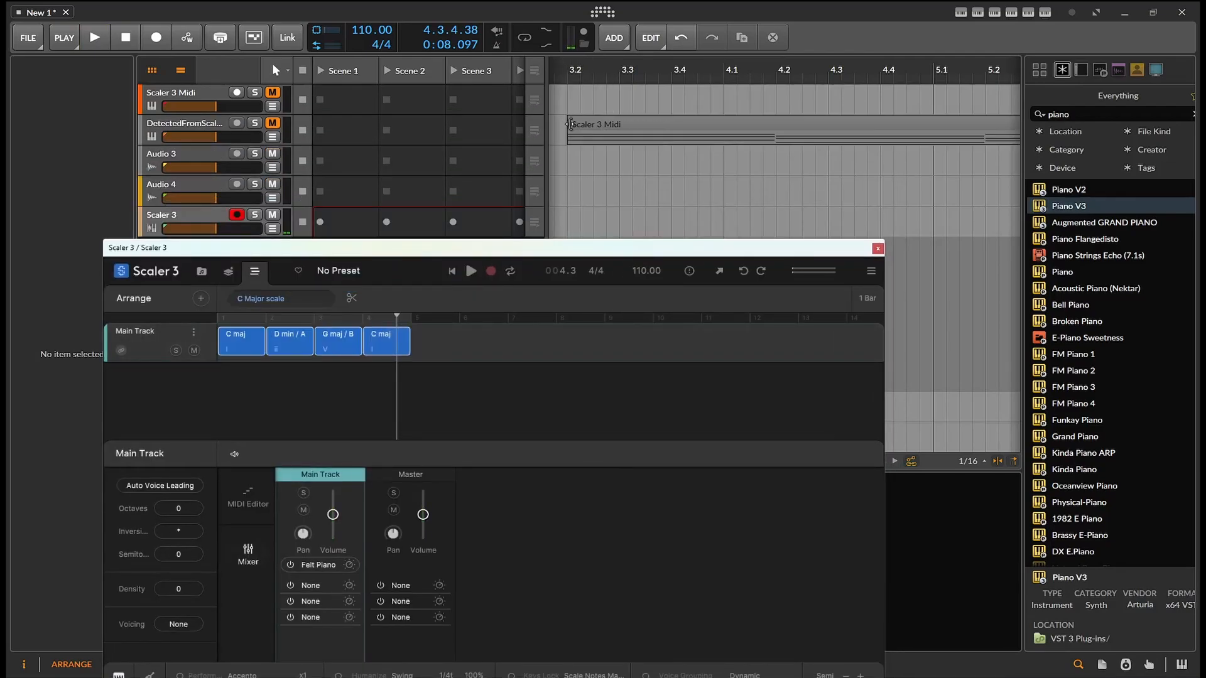
Open the exported Scaler 3 Midi clip in the note editor and close the Scaler window
scroll(608, 140, down, 1)
scroll(608, 139, down, 3)
double_click(667, 124)
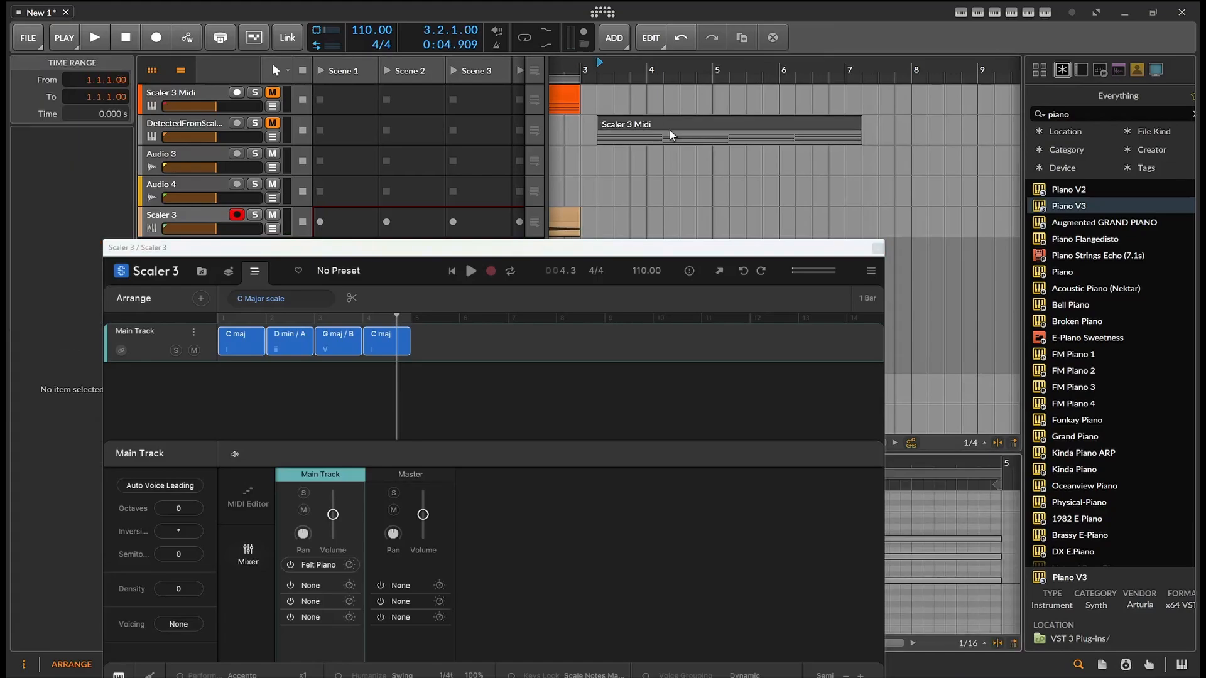
click(877, 248)
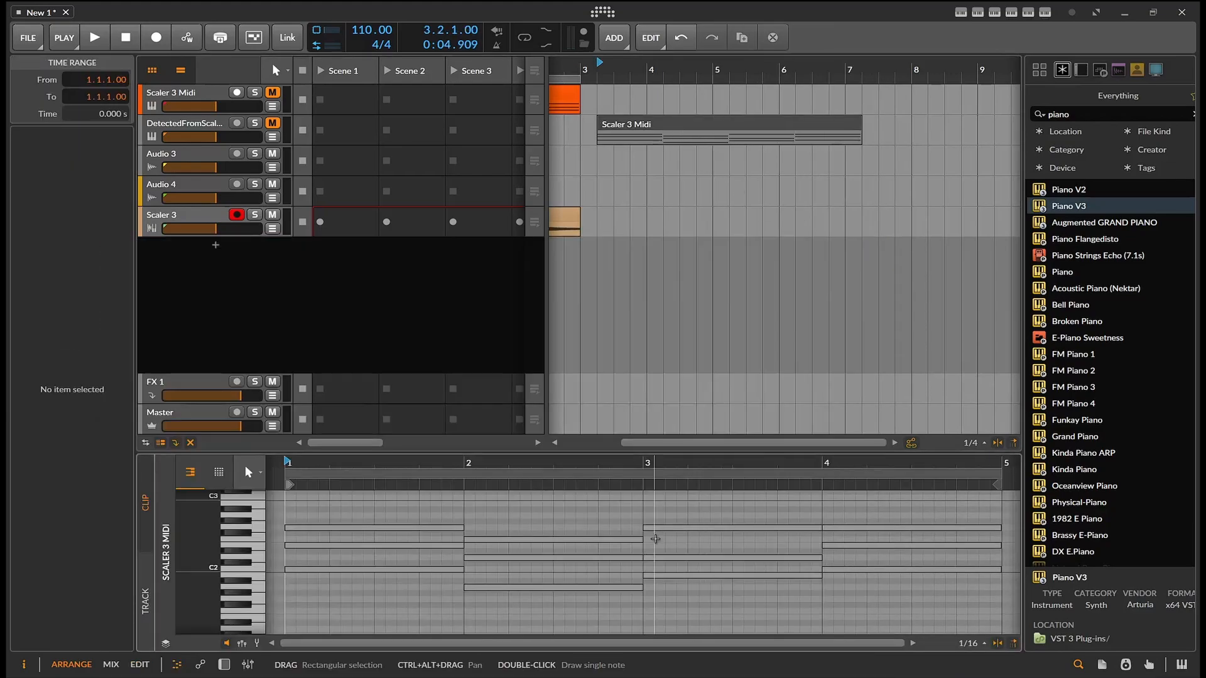
Unmute the DetectedFromScaler3 track and move the chord clip onto the Scaler 3 Midi track at bar 3
scroll(530, 579, down, 1)
scroll(525, 512, up, 1)
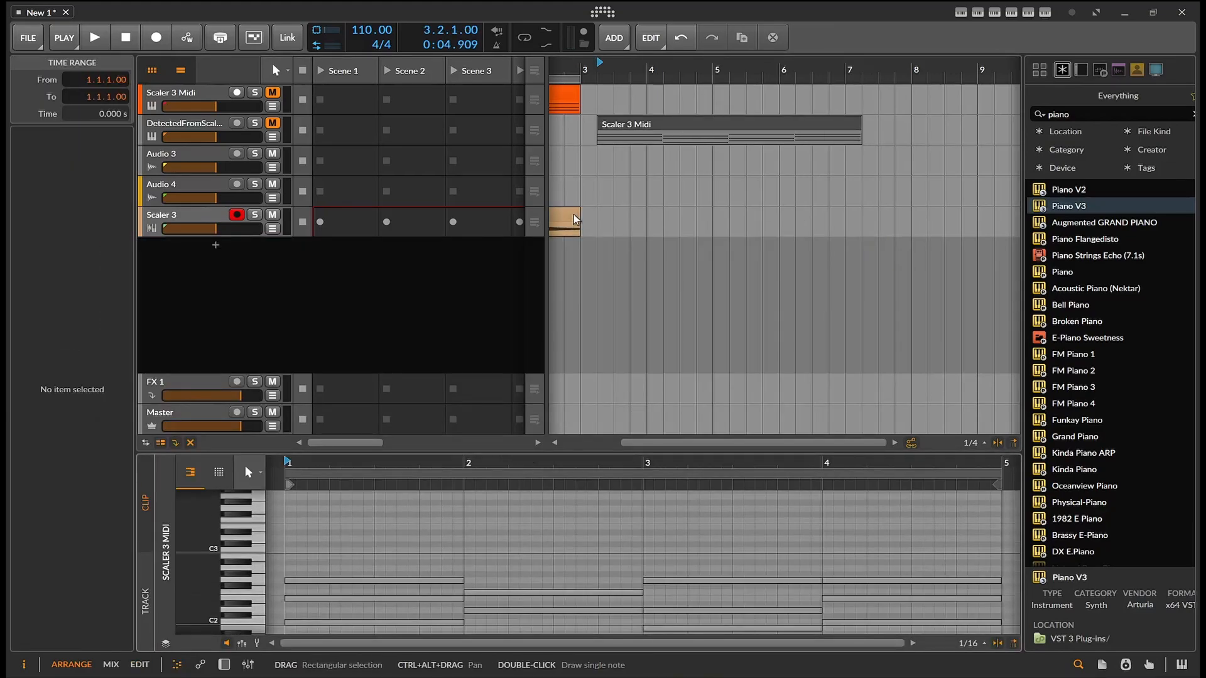
click(273, 123)
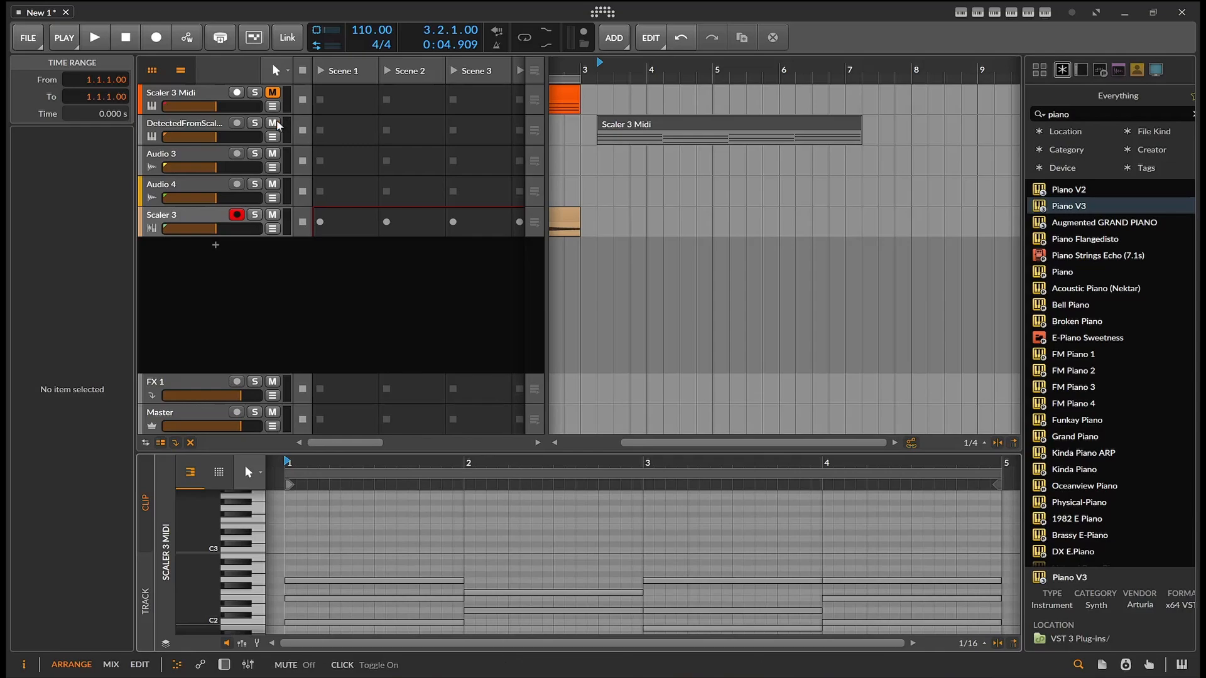
drag(619, 125, 669, 101)
click(665, 328)
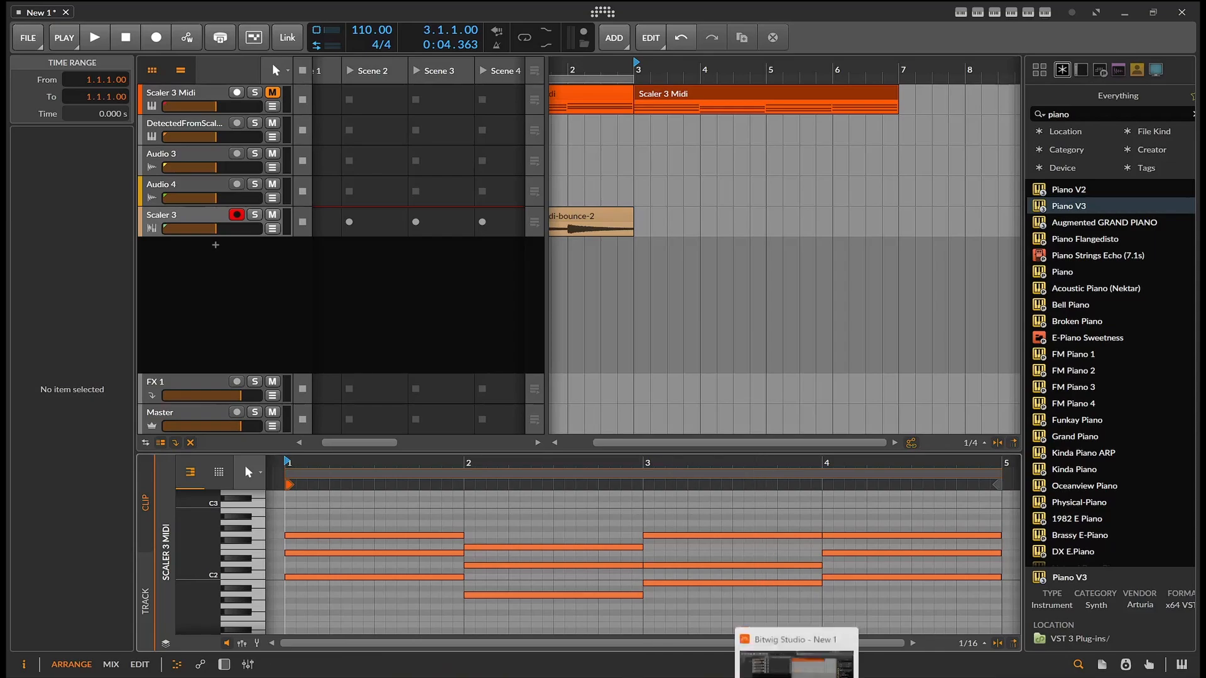
Reopen the Scaler 3 plugin window from the device panel and select the Main Track
click(225, 665)
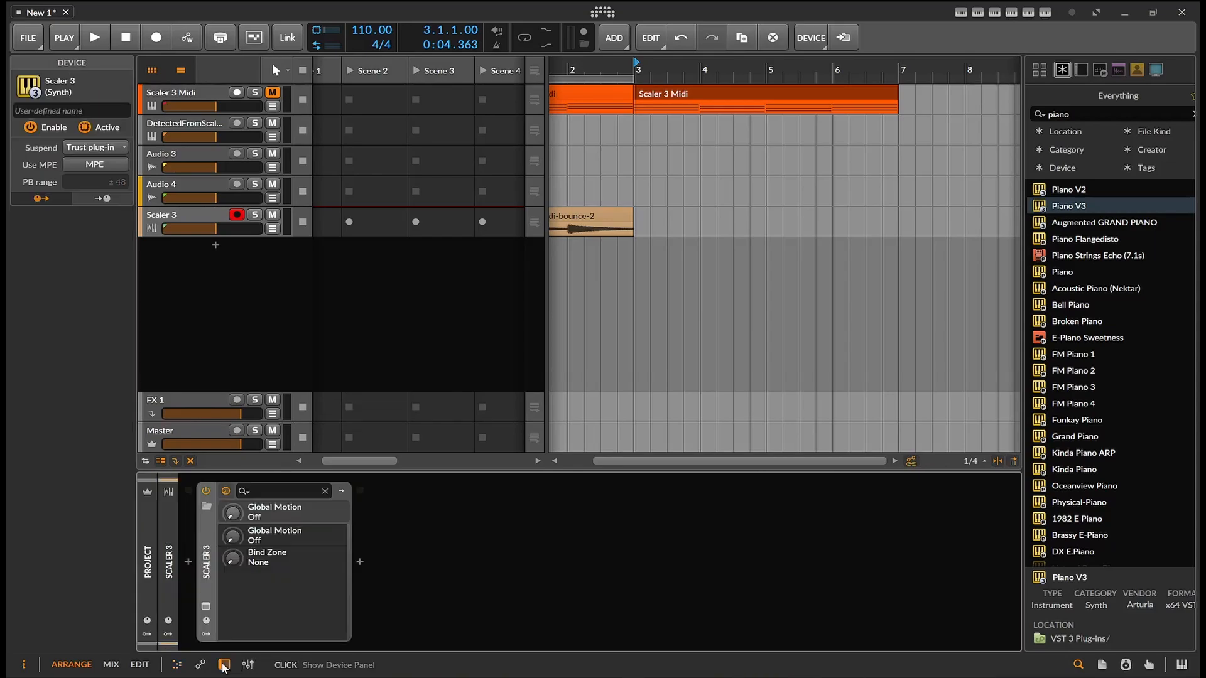
click(205, 608)
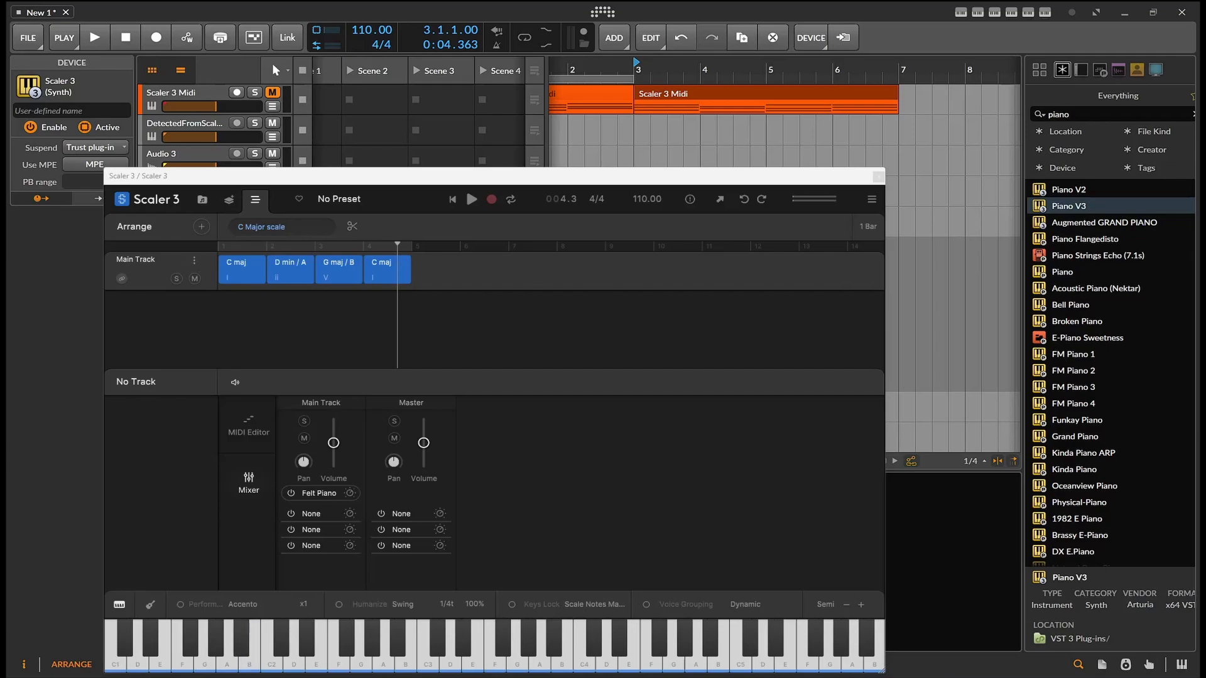
drag(437, 271, 206, 279)
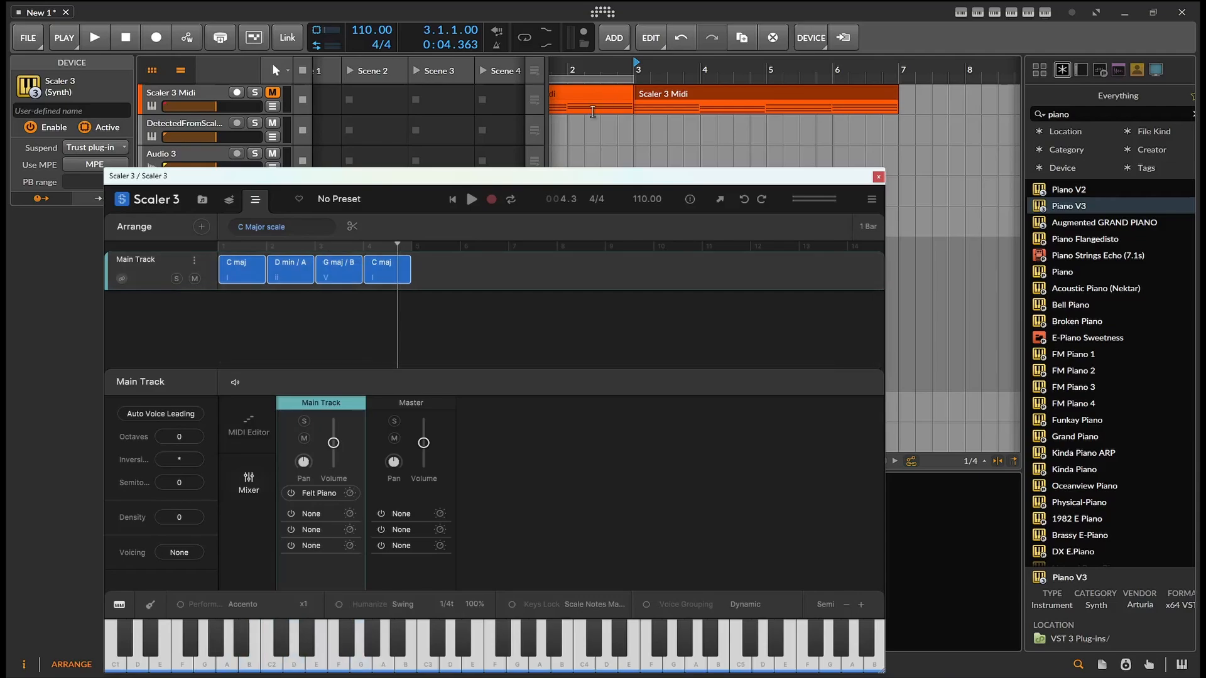
Open Modulation's Progression view and pick A, G, D and then F as destination keys on the circle of fifths
click(230, 201)
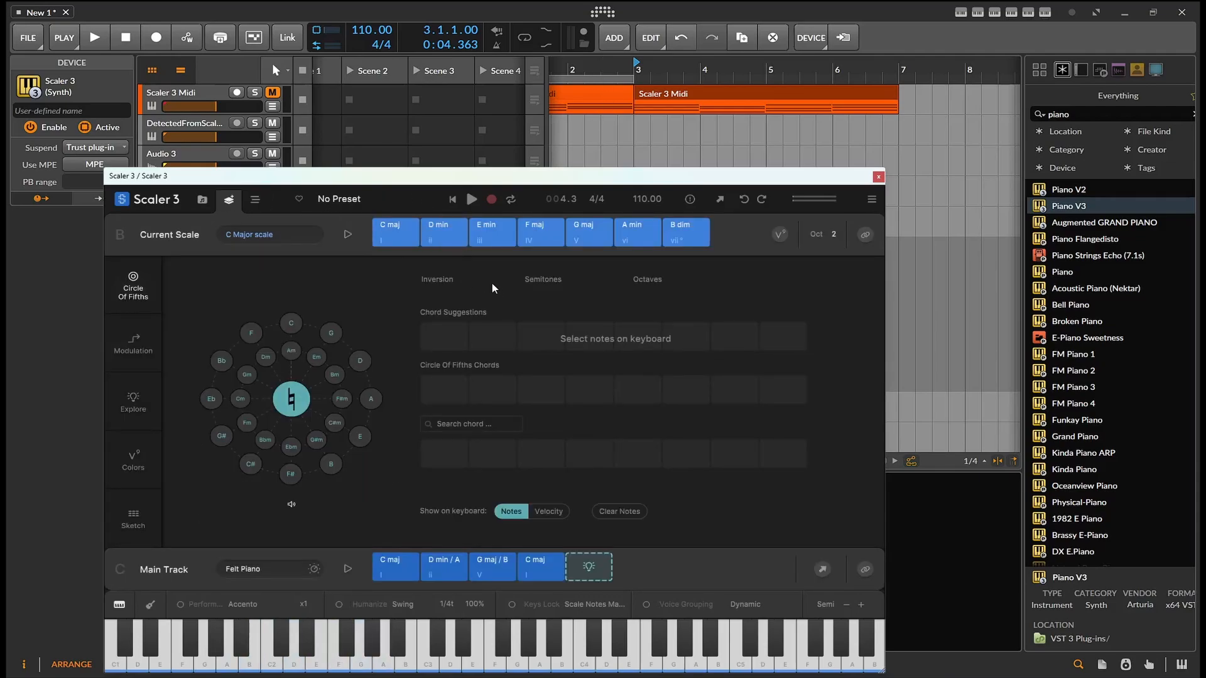
click(140, 354)
click(390, 271)
click(301, 270)
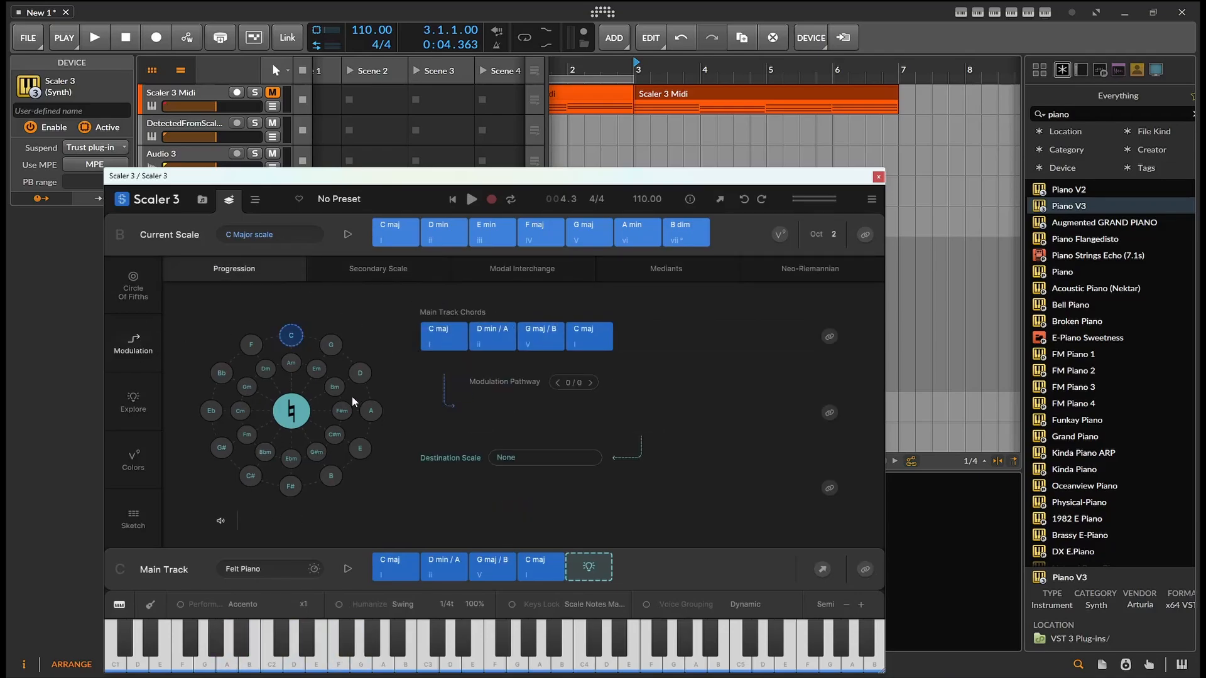
click(370, 413)
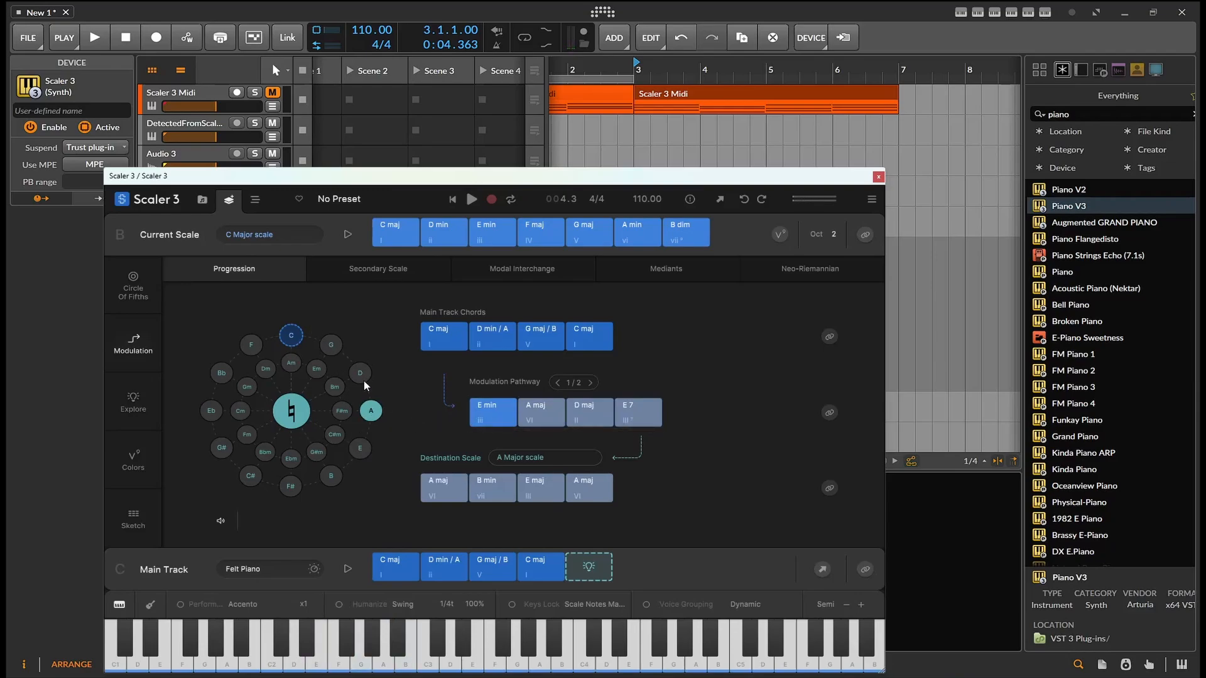
click(330, 345)
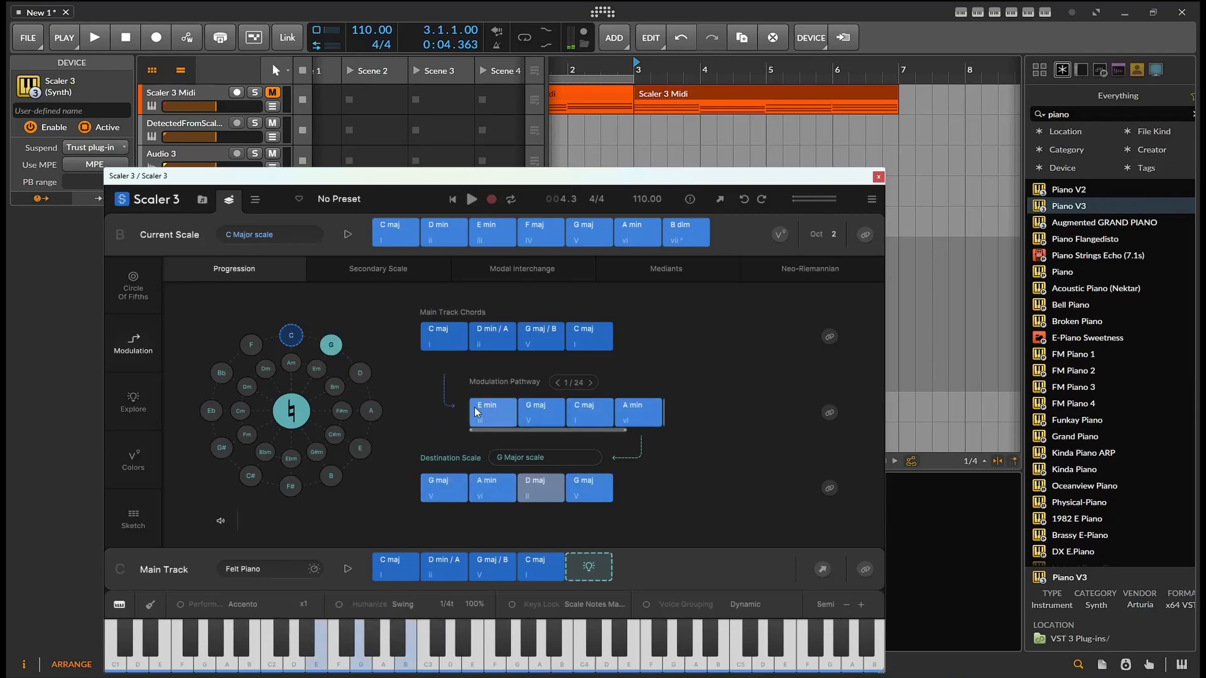
click(360, 374)
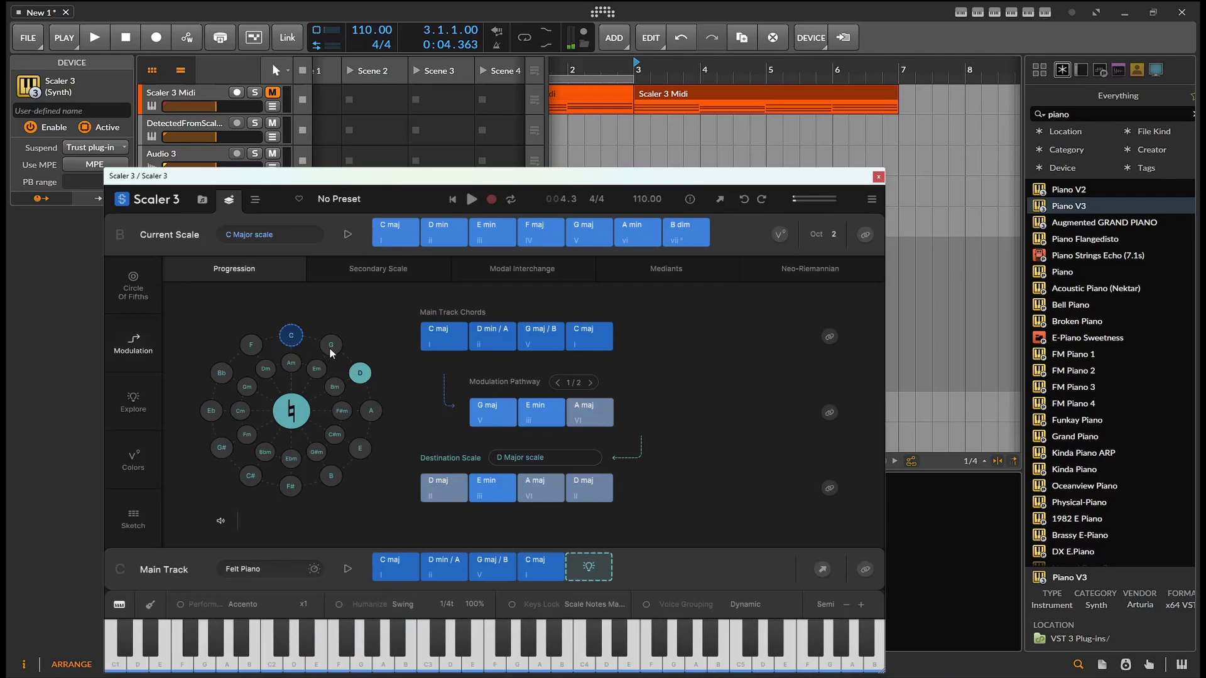
click(331, 348)
click(254, 347)
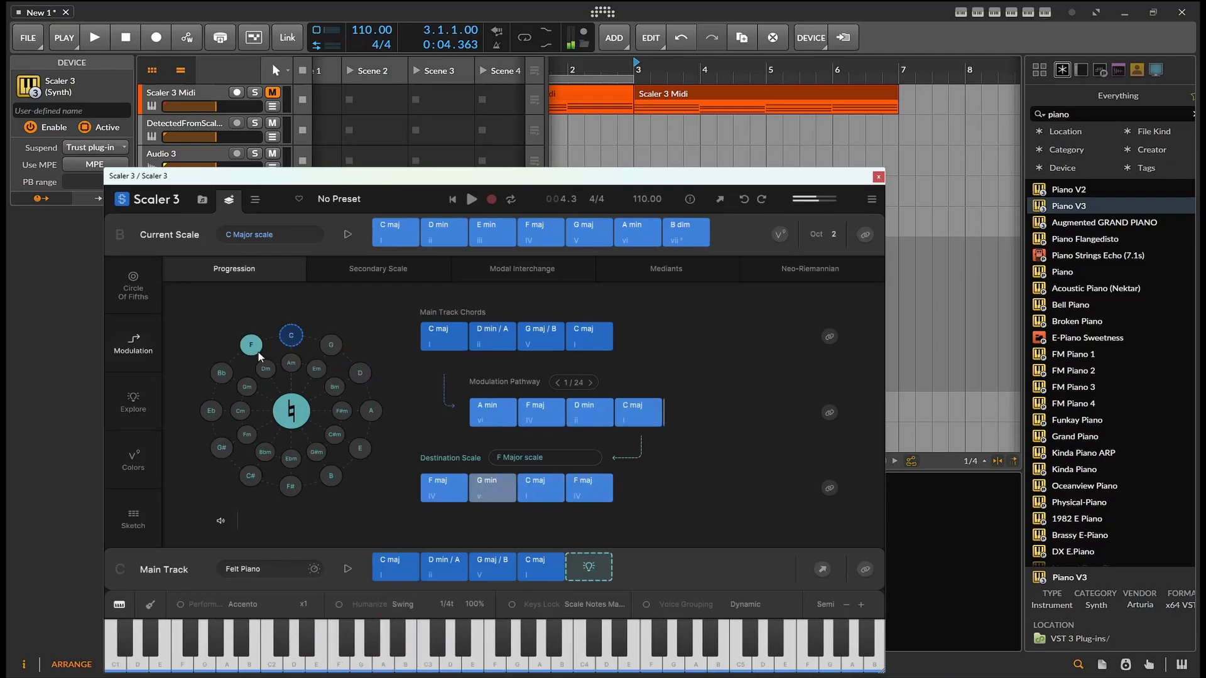
Audition the A min, F maj, D min and C maj chords of the modulation pathway
click(499, 412)
click(538, 413)
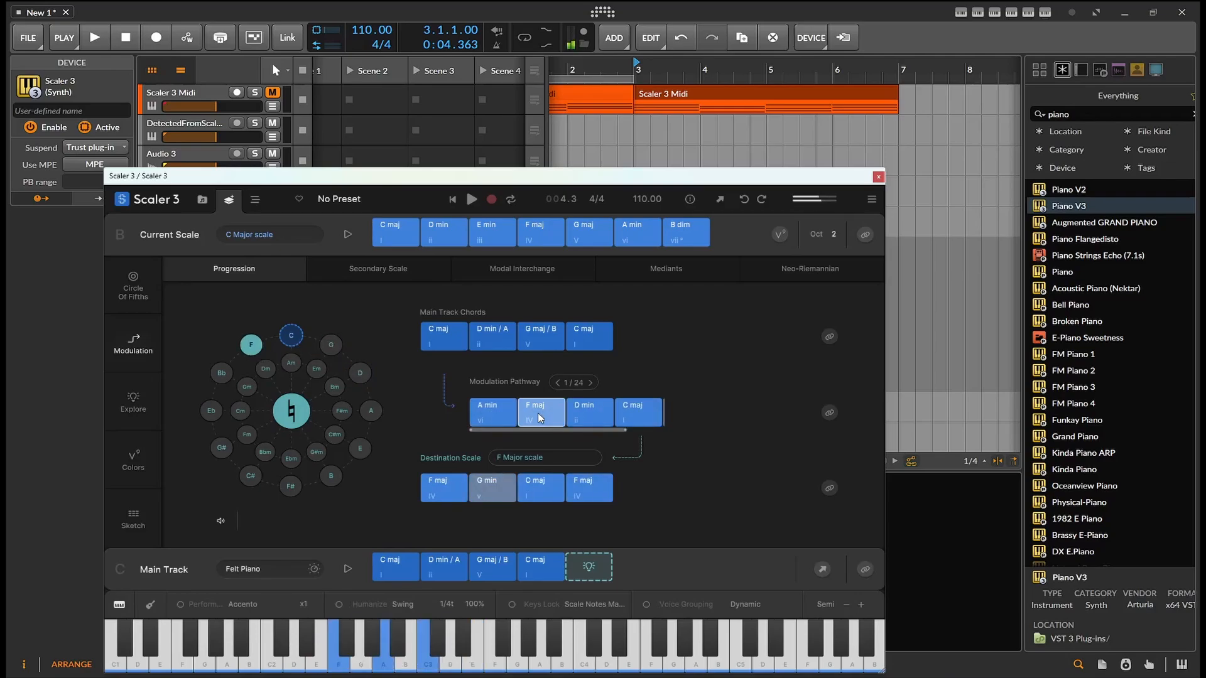
click(581, 417)
click(627, 415)
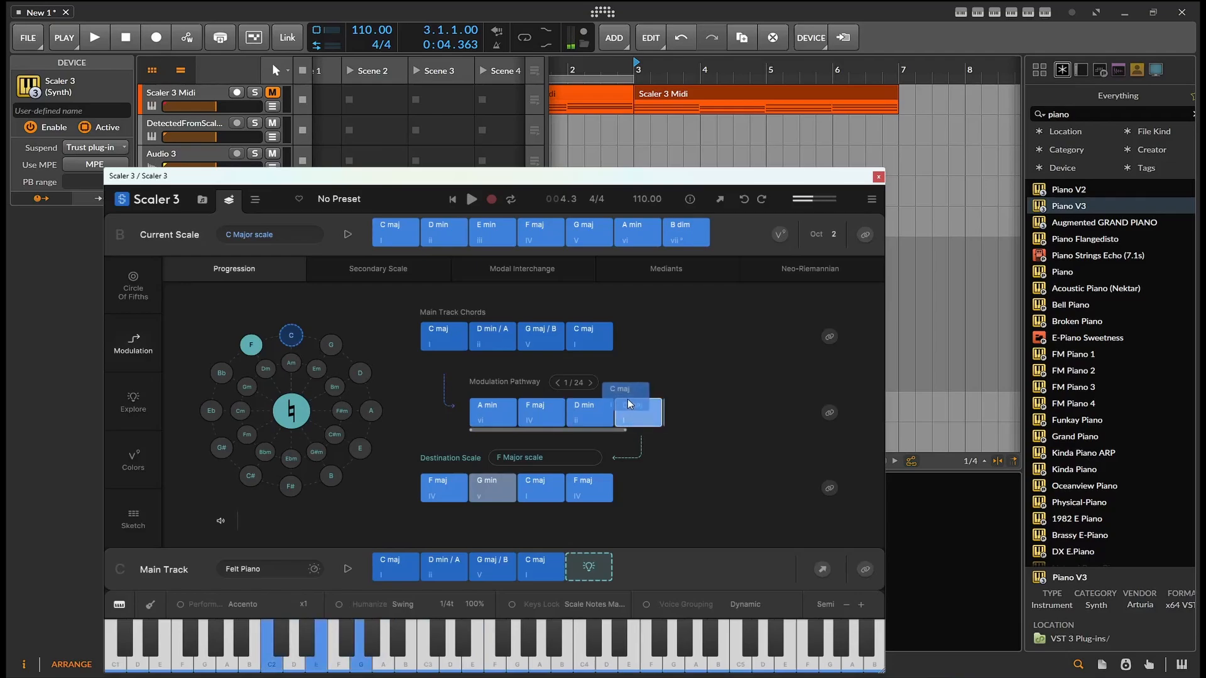
Try inserting the pathway's C maj and D min chords into the Main Track after its first chord
drag(630, 404, 427, 571)
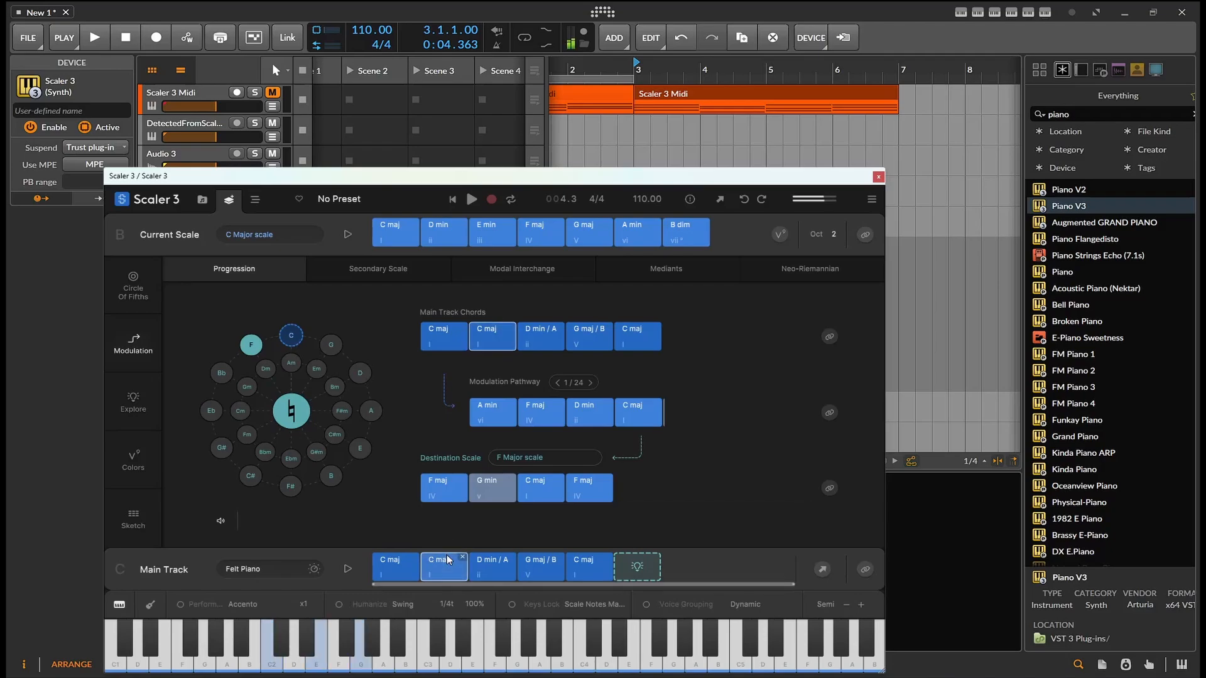
drag(457, 557, 460, 557)
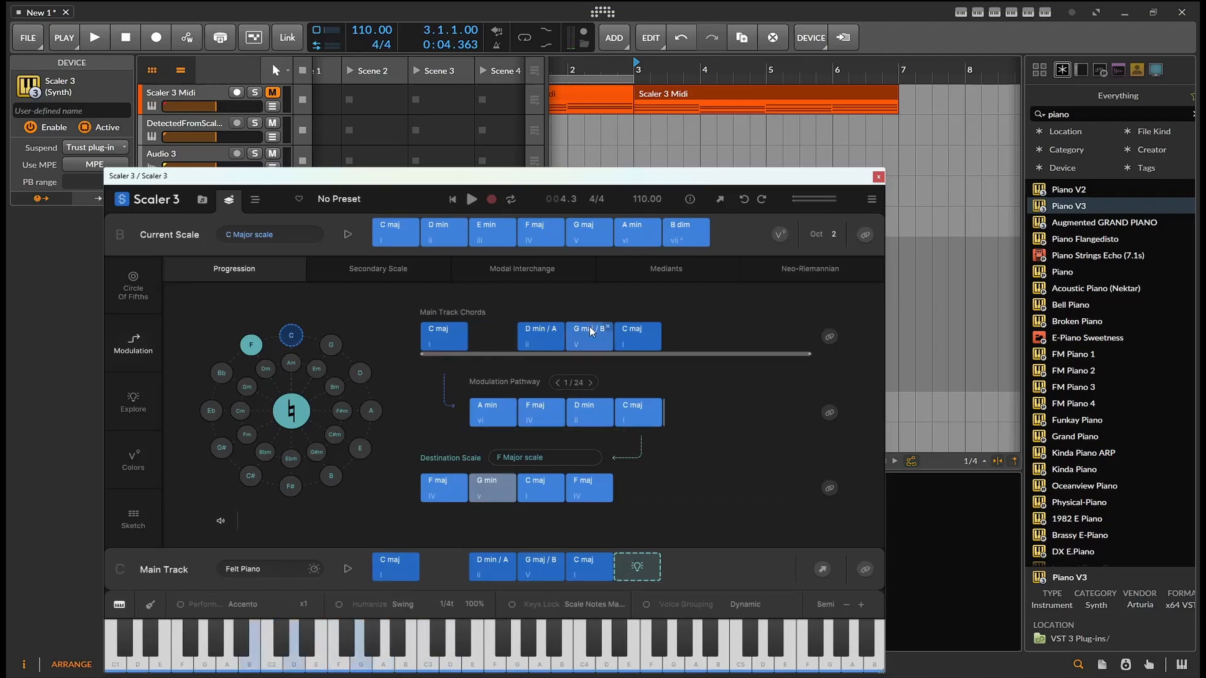
drag(578, 414, 447, 558)
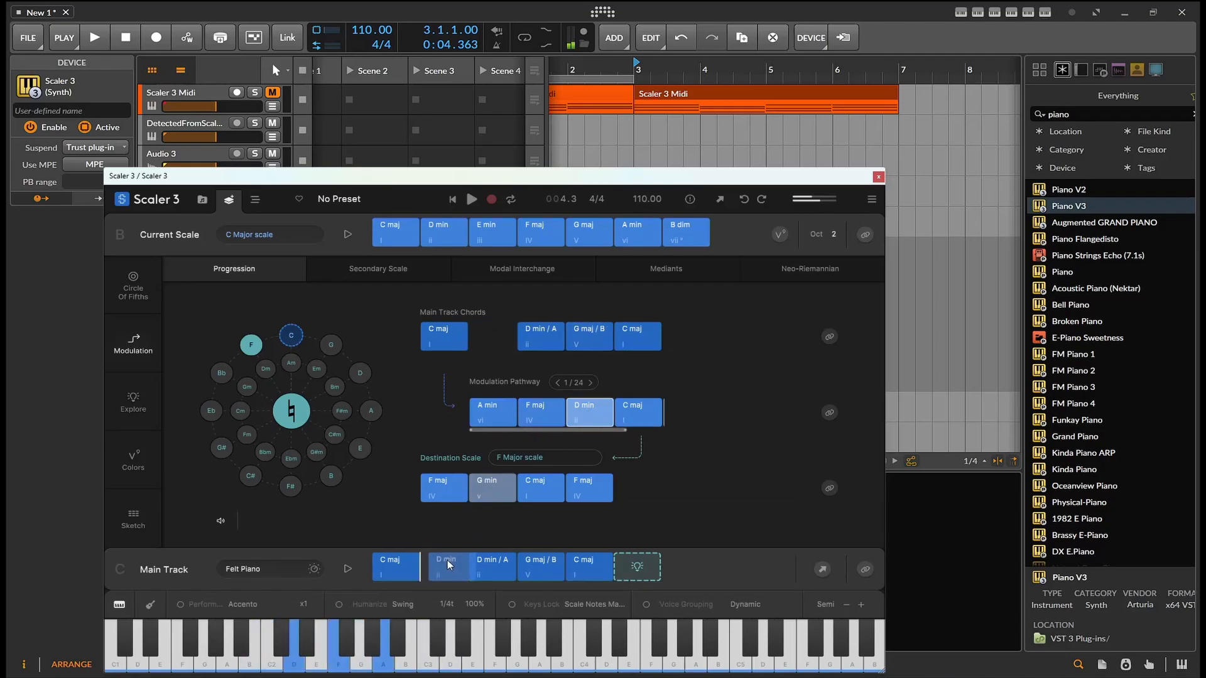
drag(564, 405, 447, 332)
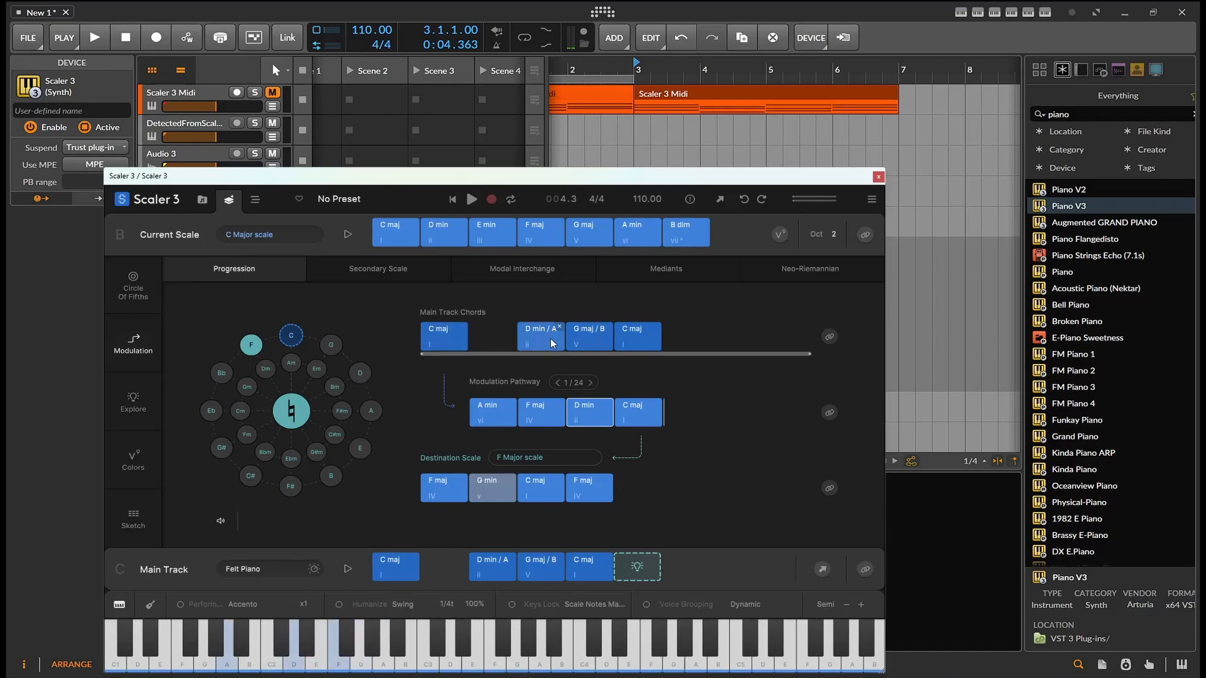
Reorder the Main Track chords to C maj, G maj/B, D min/A, C maj
drag(588, 337, 510, 441)
drag(447, 565, 447, 566)
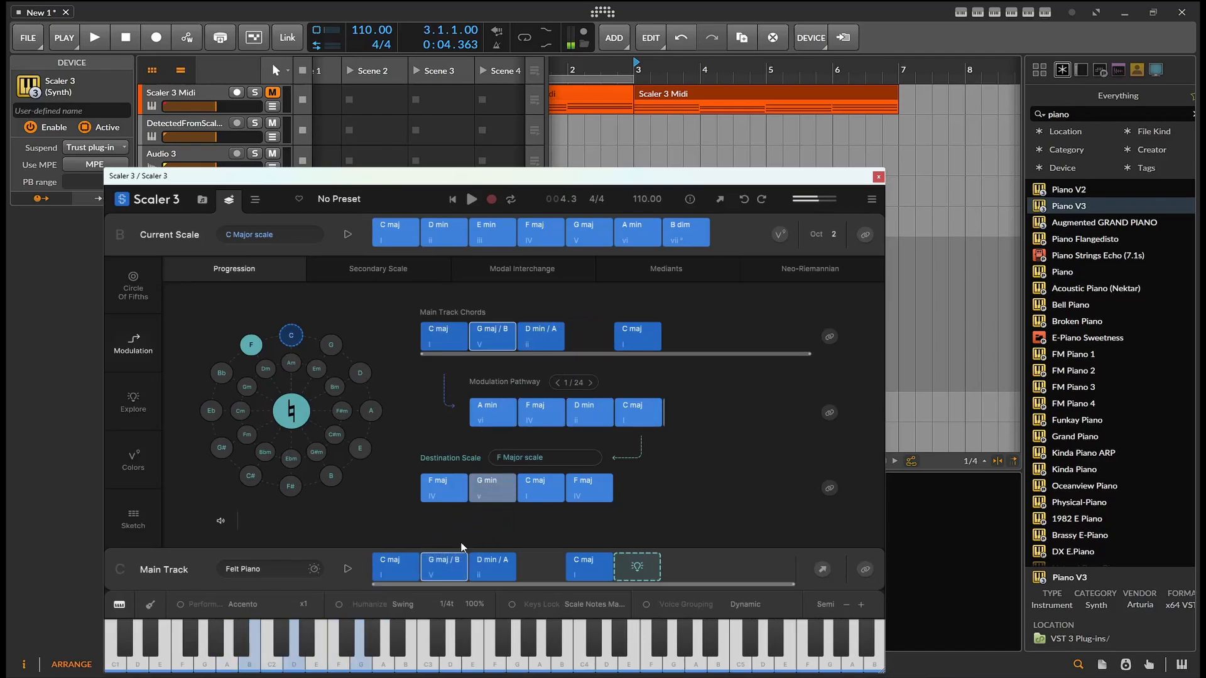
drag(578, 560, 530, 556)
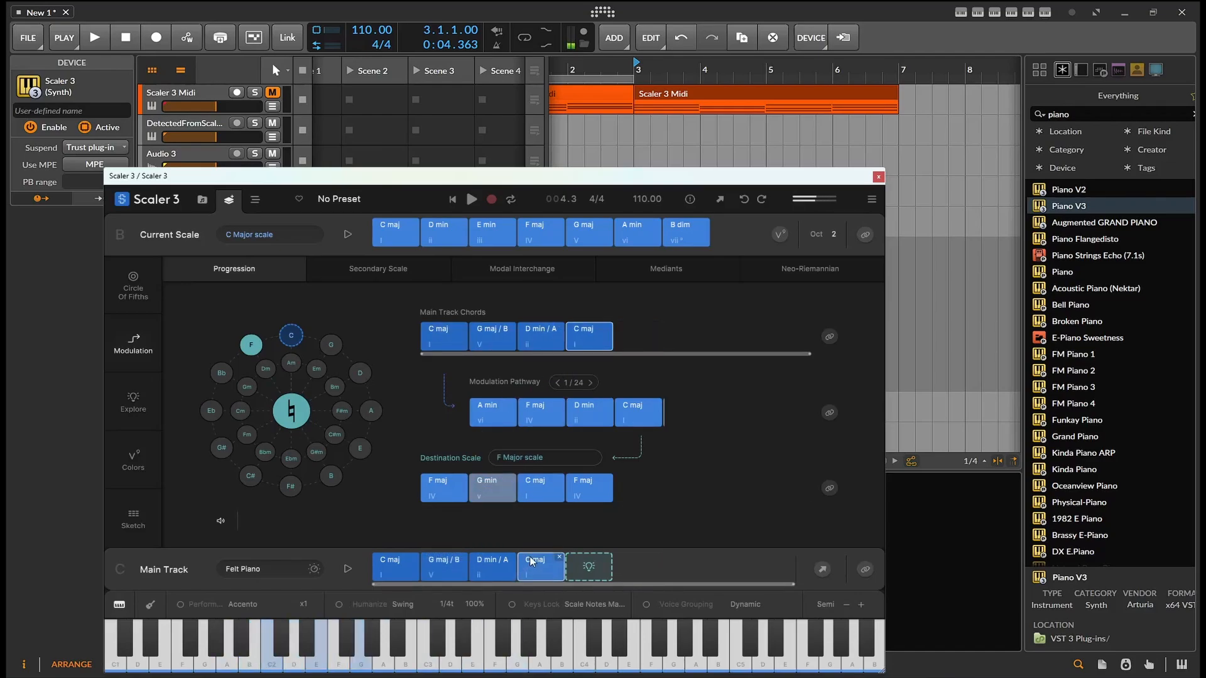
Open the Explore view and audition its Db and Ab maj chord suggestions
click(128, 400)
click(569, 416)
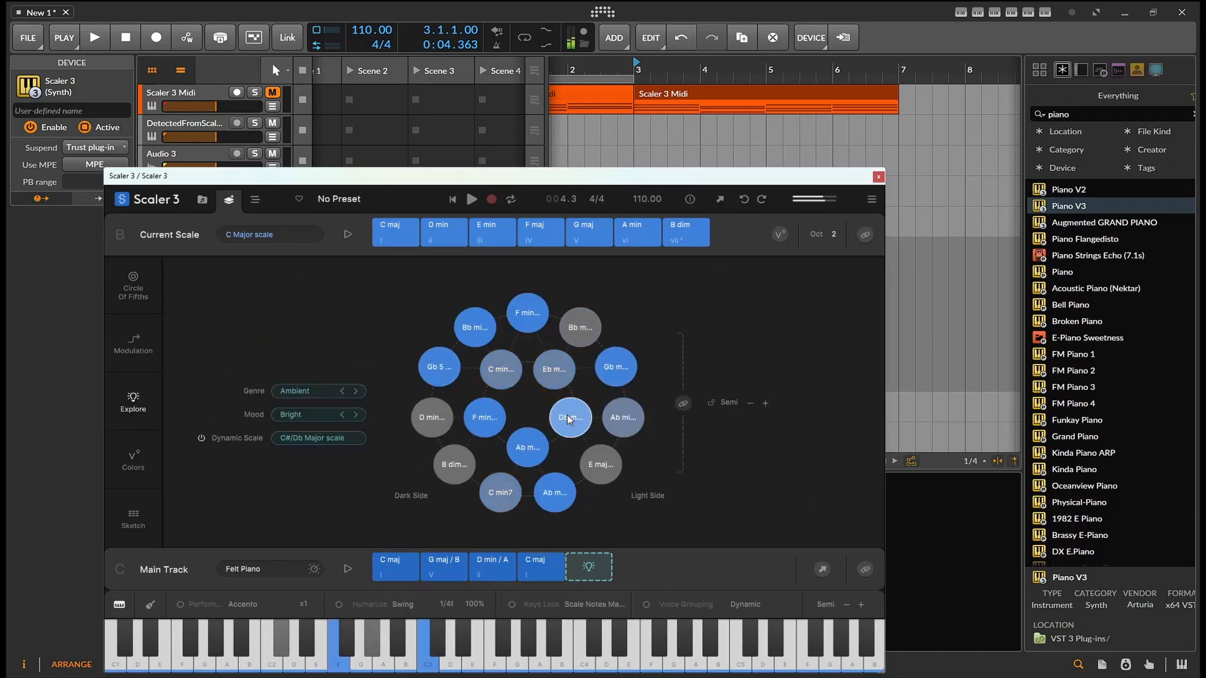
click(555, 493)
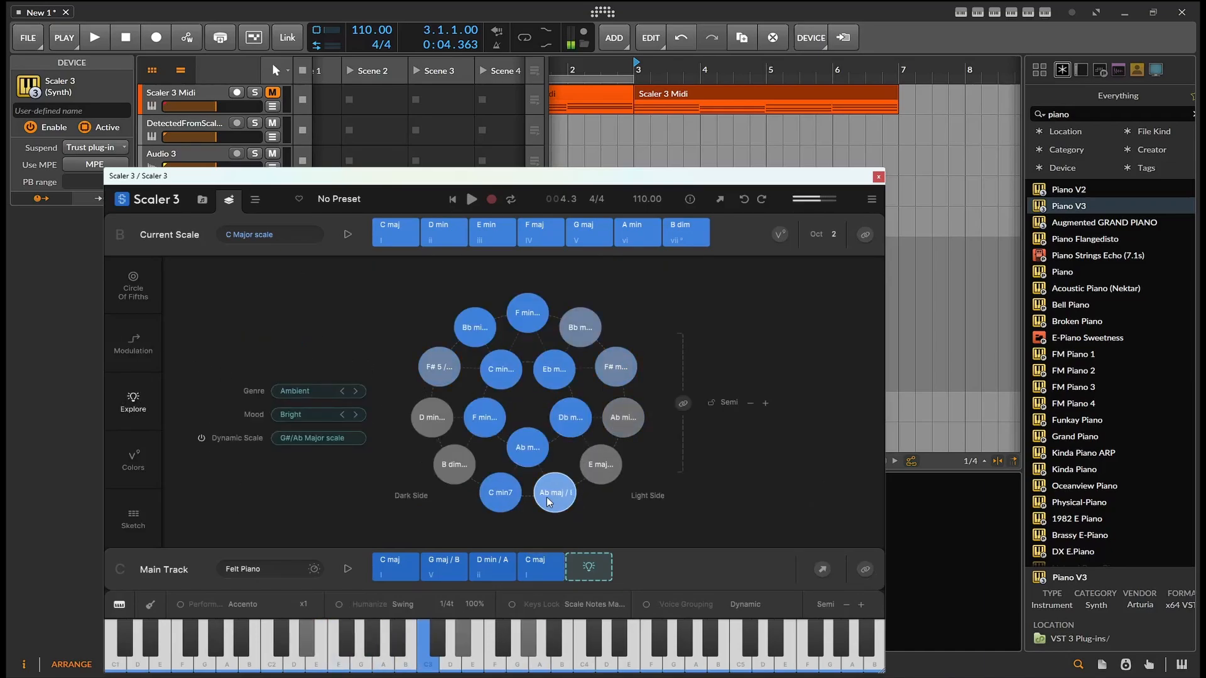
Add the Ab maj chord to the end of the Main Track and remove it again
drag(555, 492, 585, 584)
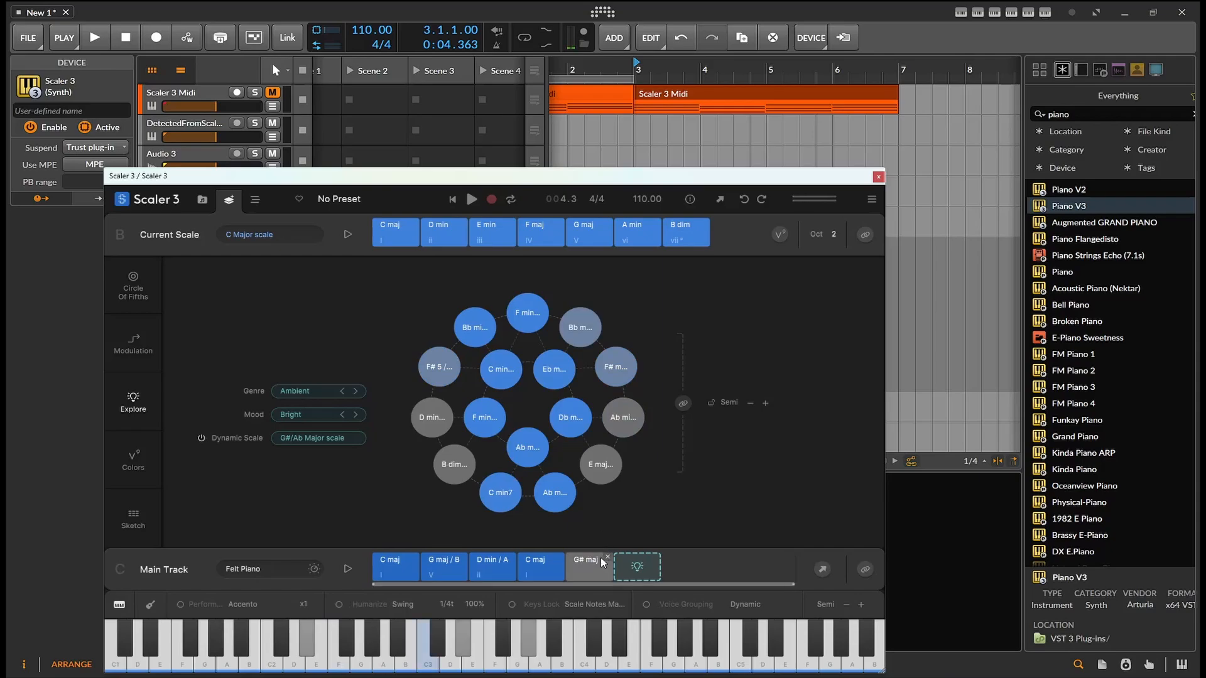
click(607, 559)
drag(556, 502, 594, 564)
click(608, 557)
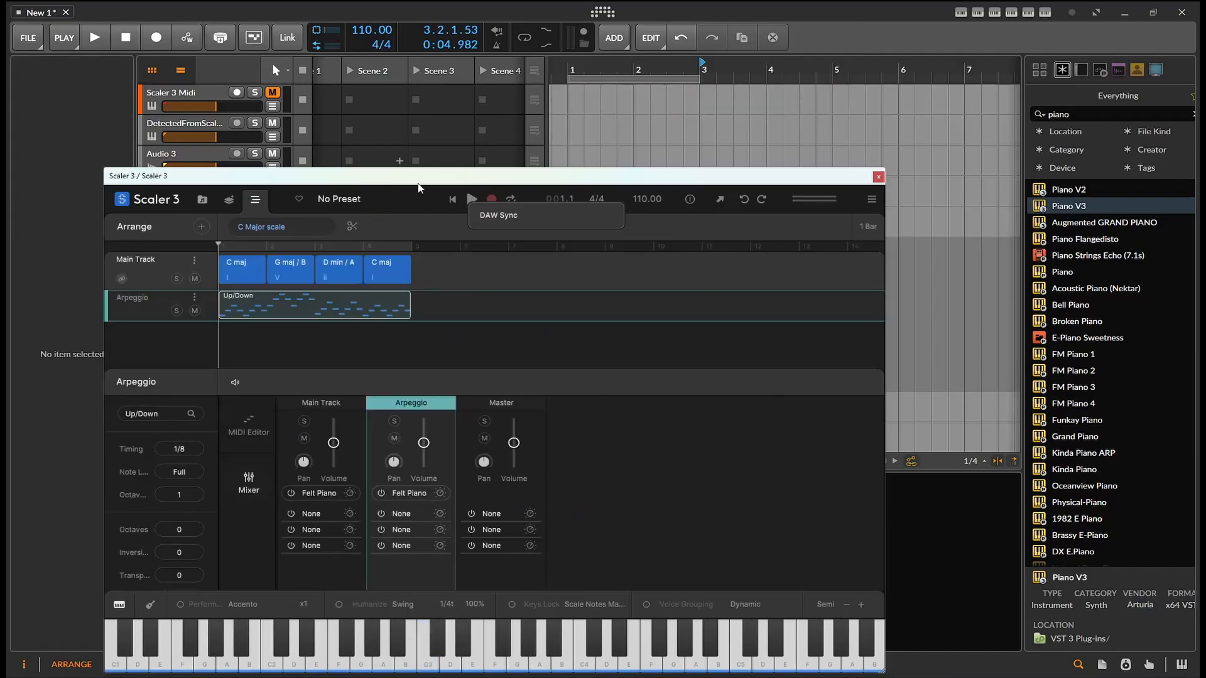
Play back the Scaler arrangement with the Up/Down arpeggio, both inside Scaler and from the project transport
click(473, 200)
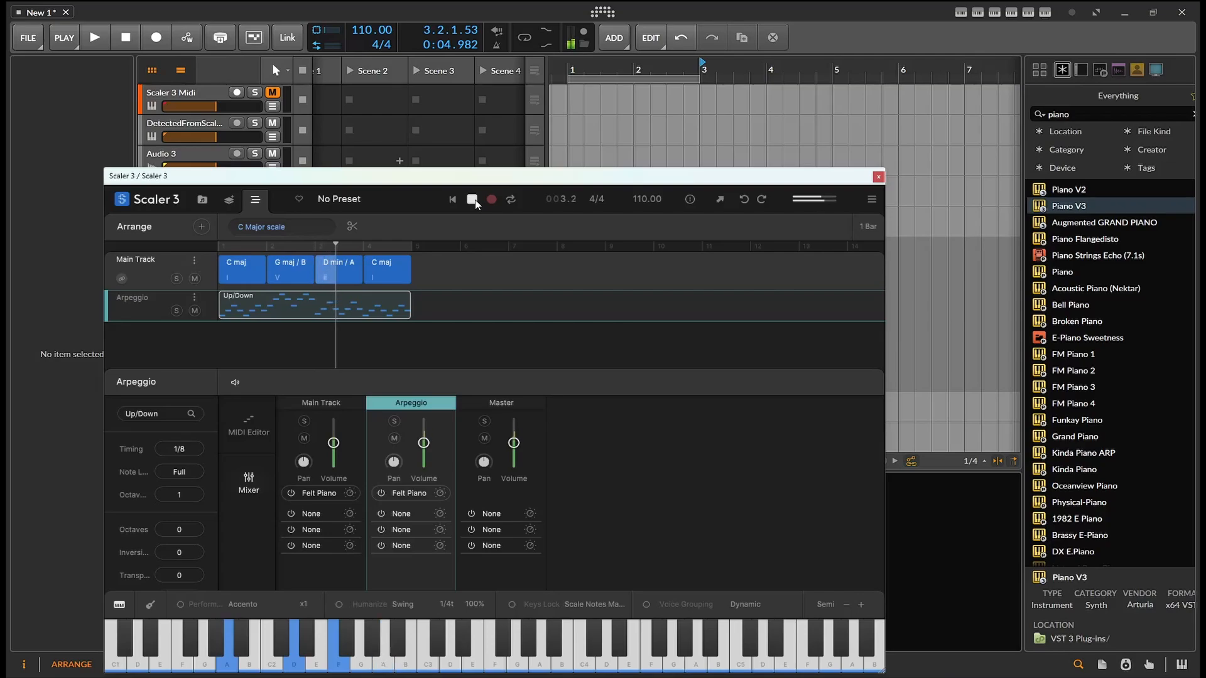
click(475, 201)
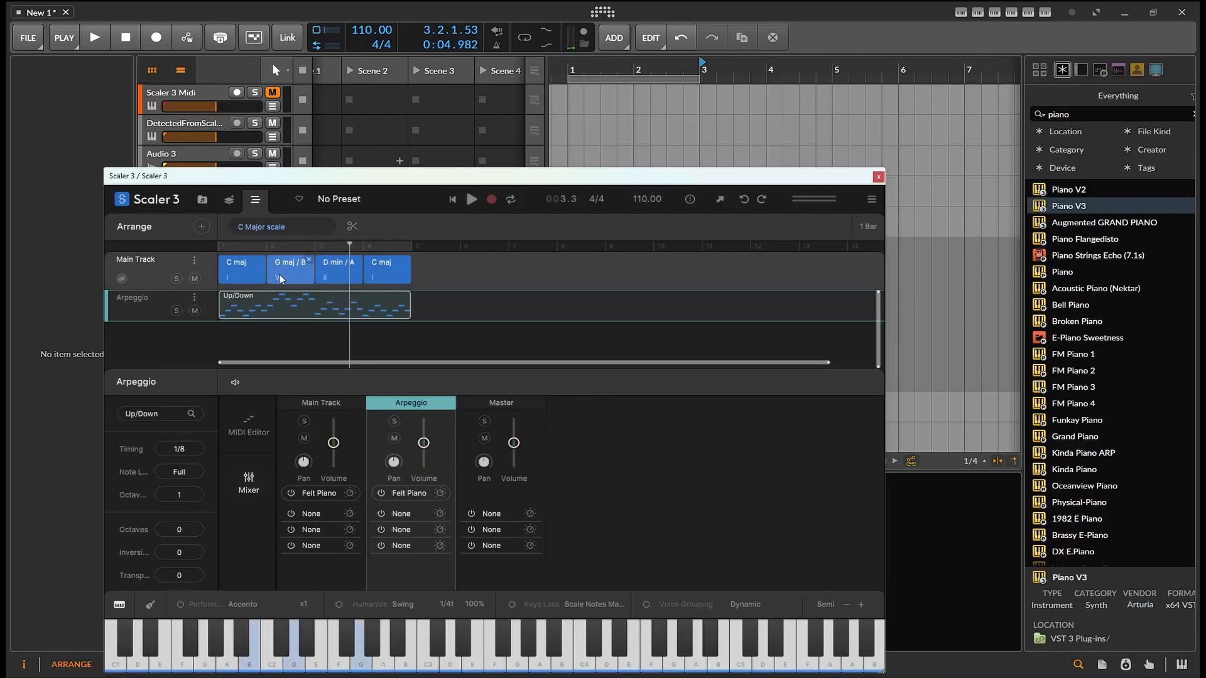
click(589, 63)
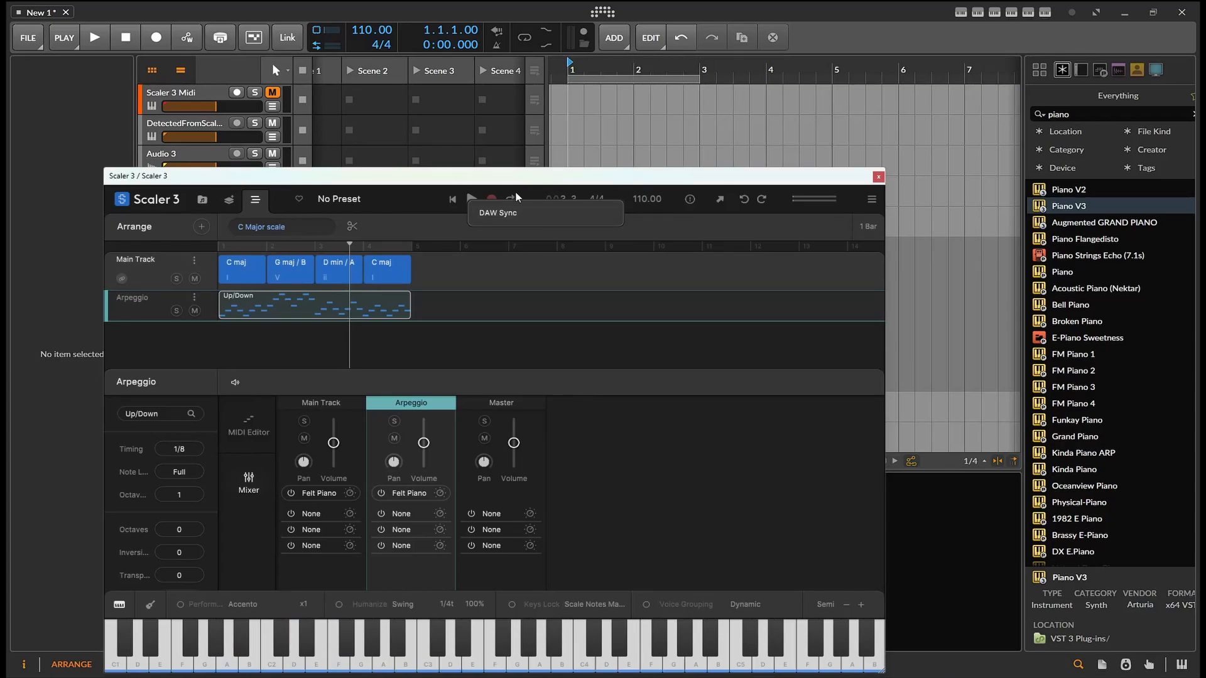
click(508, 219)
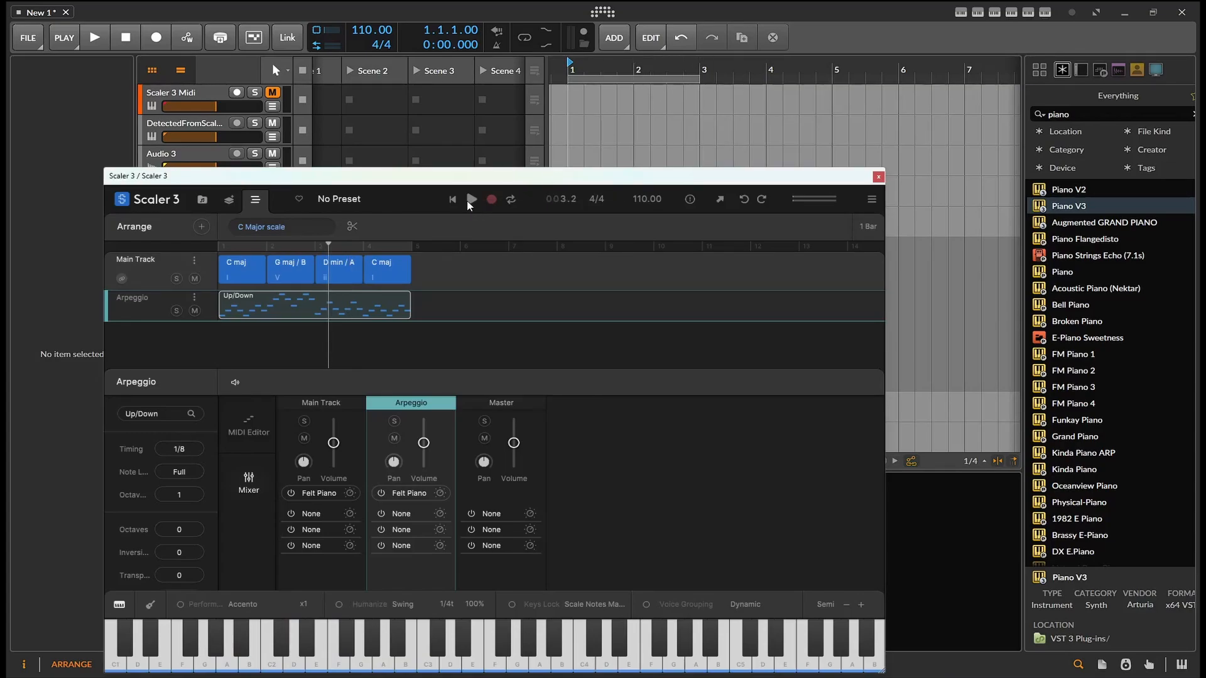
key(space)
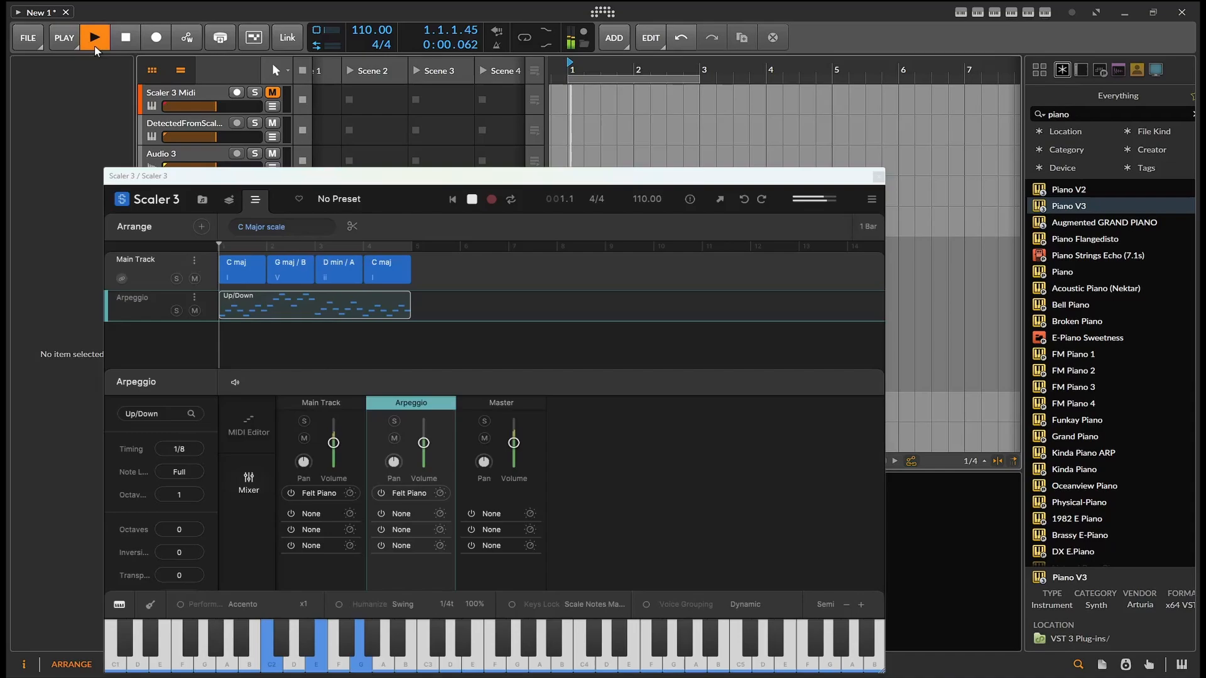
click(127, 38)
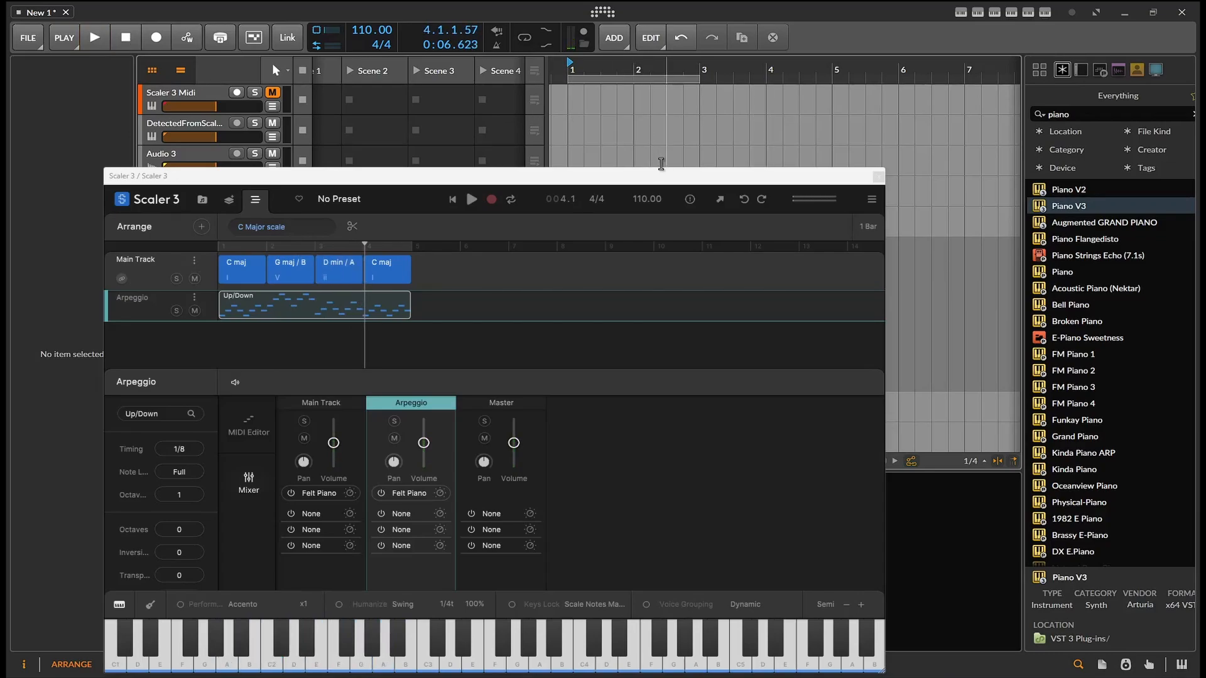
Close the Scaler window and delete the Scaler 3 Midi-bounce-2 clip from the Scaler 3 track
click(878, 176)
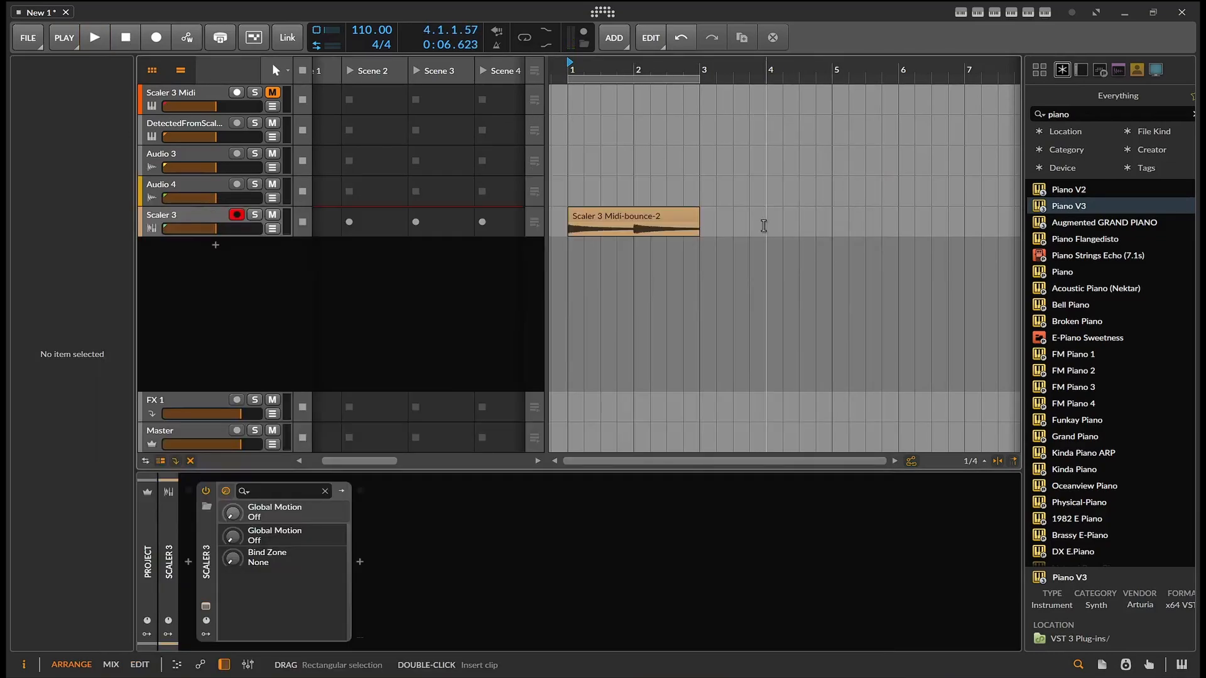
click(629, 213)
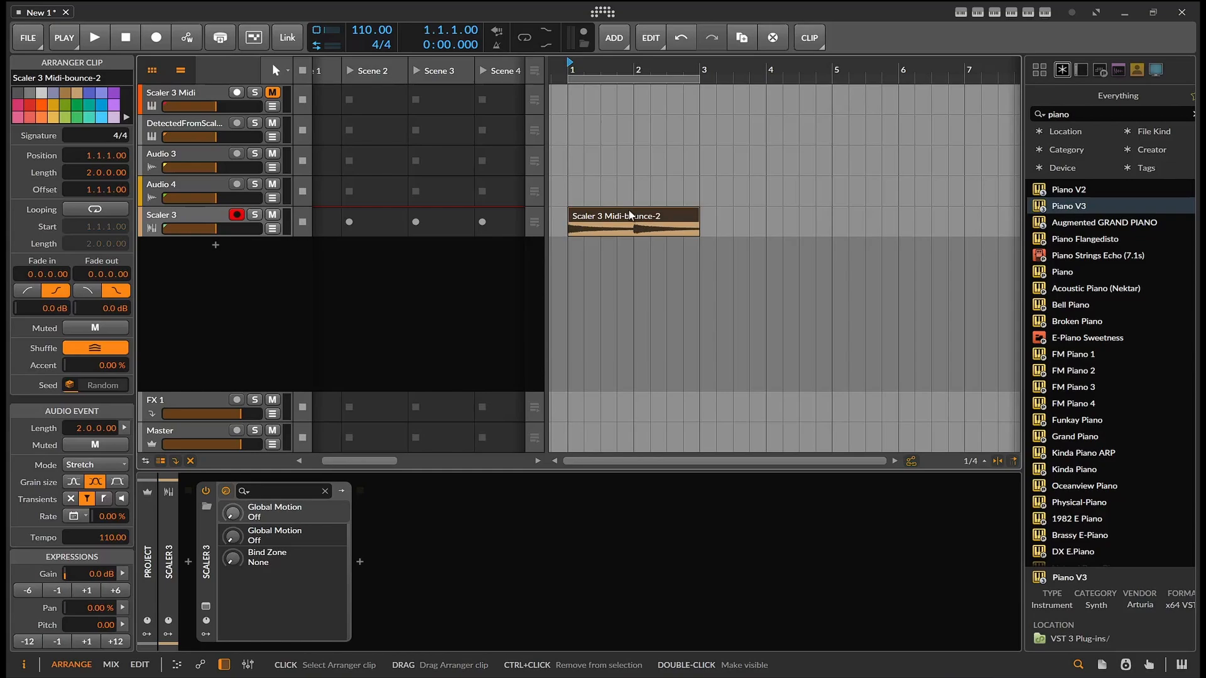
key(Delete)
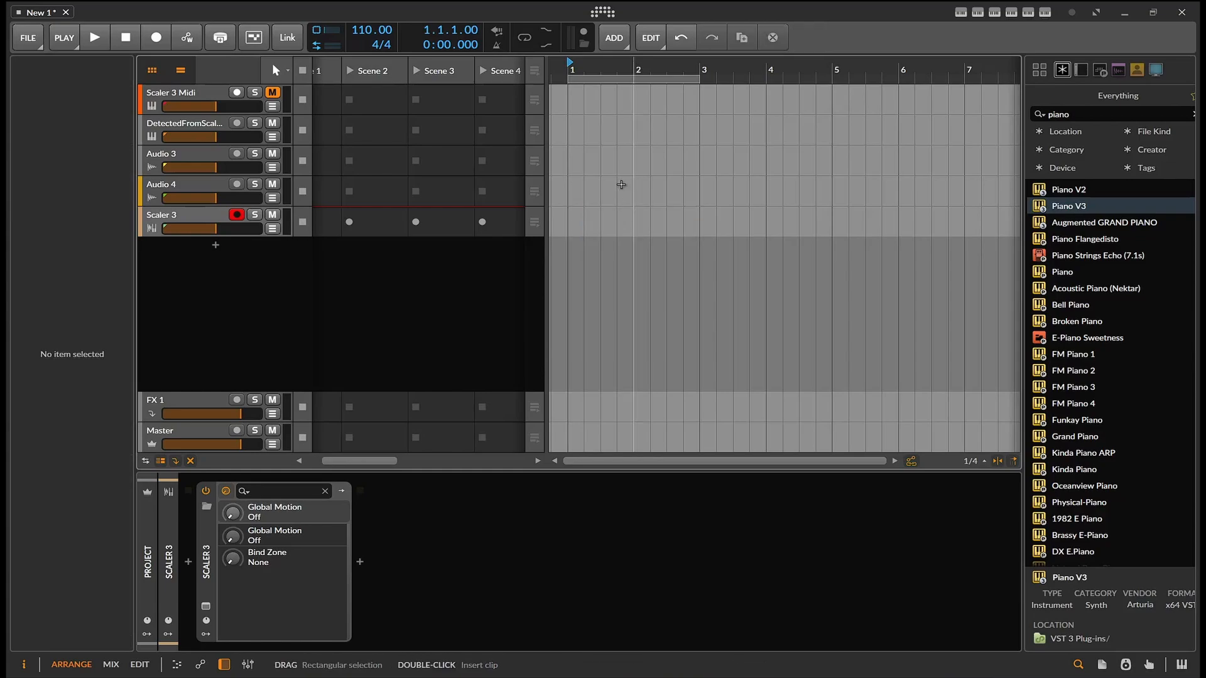
Play the project briefly, then reopen the Scaler window and inspect the Main Track's options menu
click(104, 37)
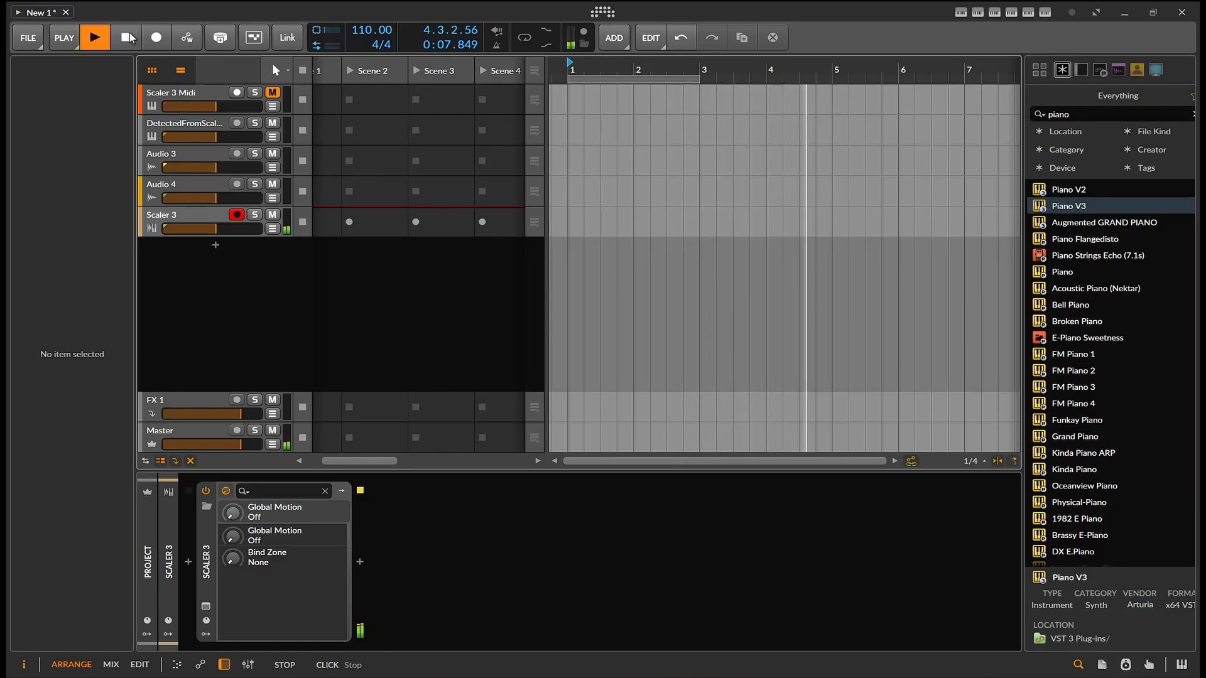
click(129, 38)
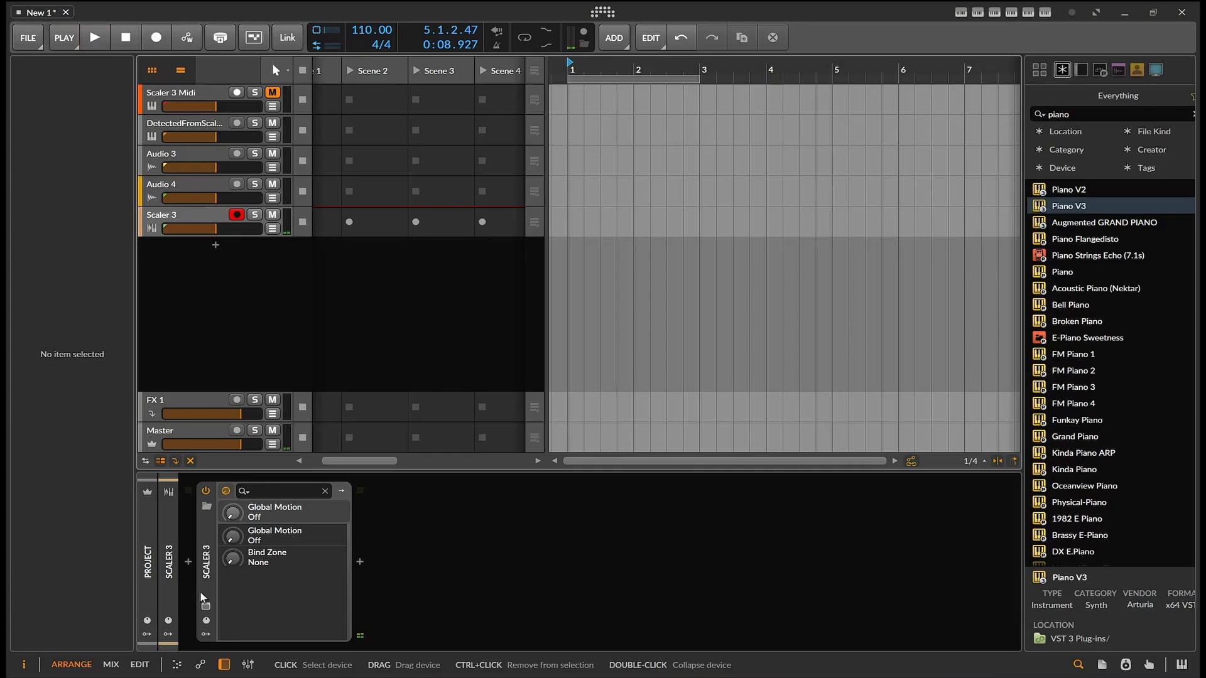
click(206, 607)
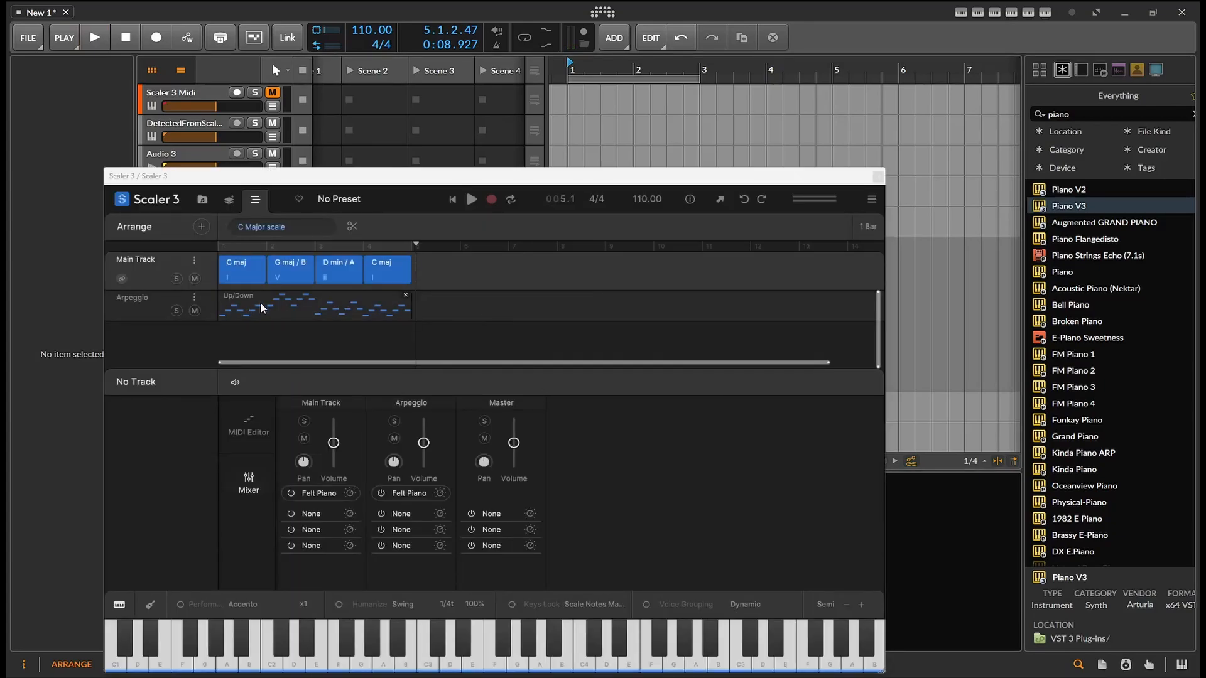
drag(500, 176, 532, 125)
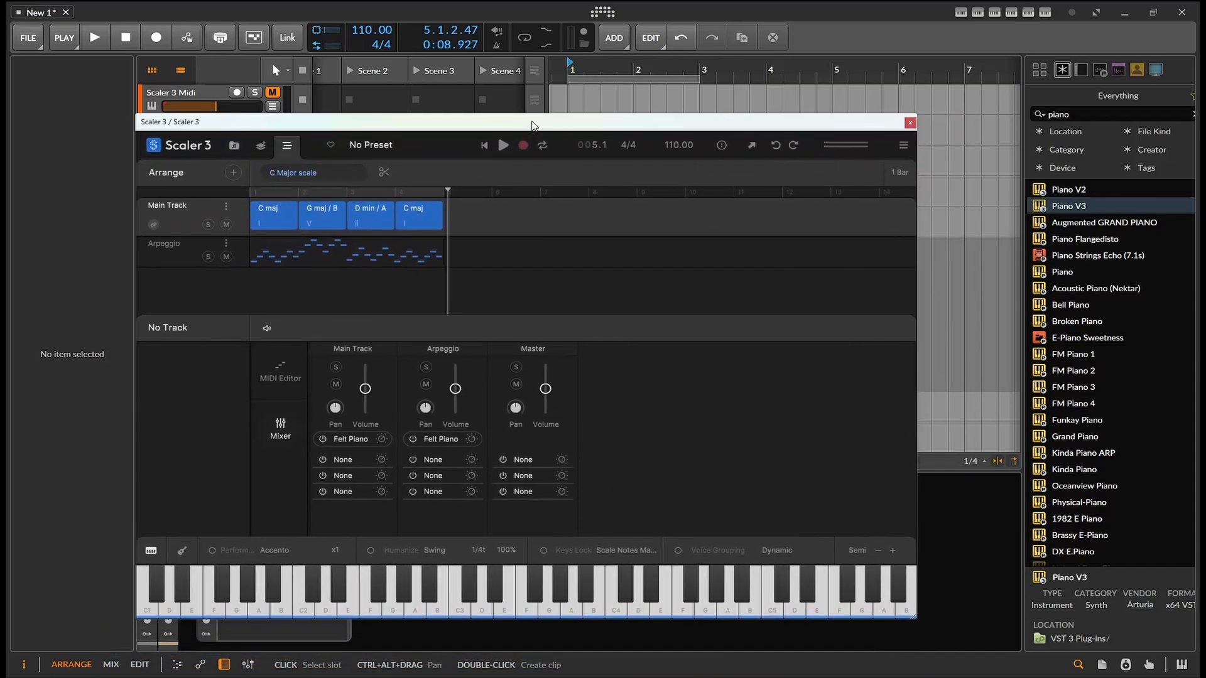
click(224, 205)
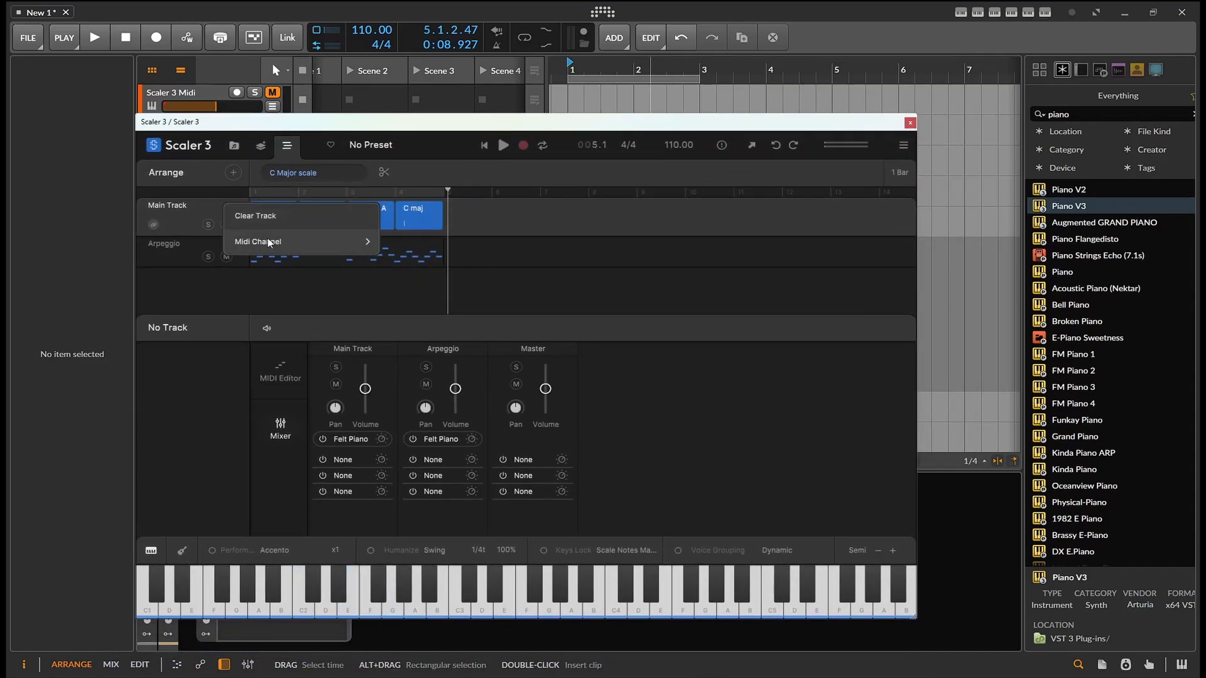
mouse_move(295, 242)
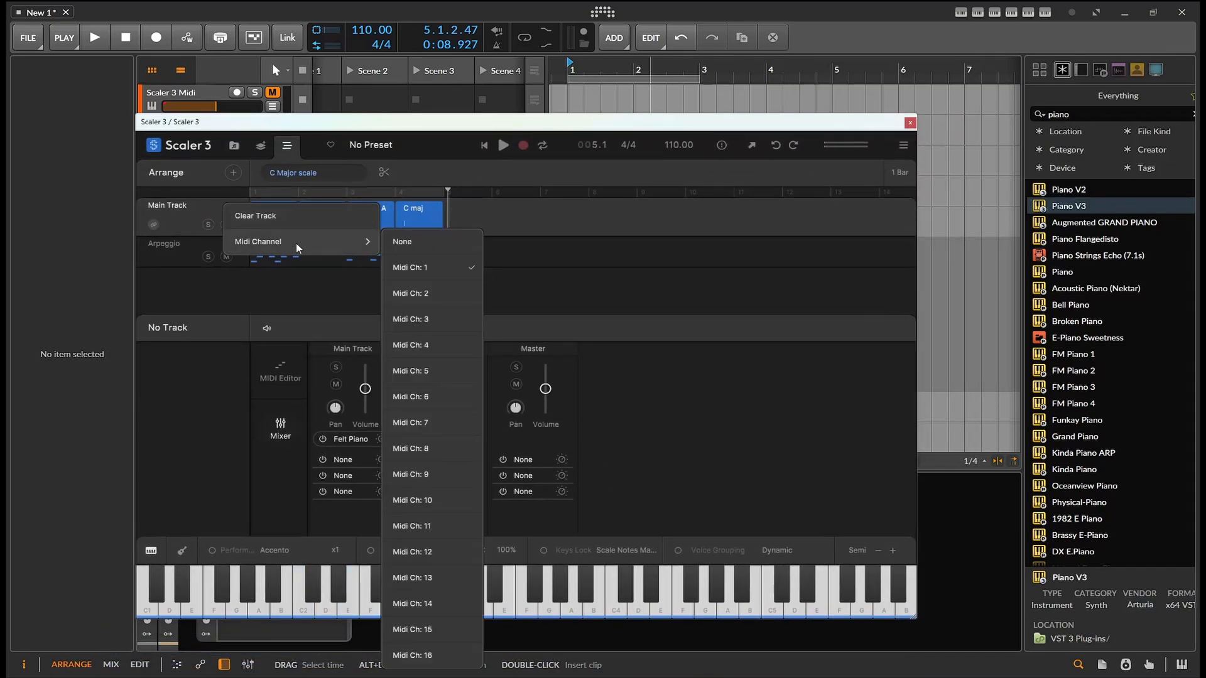
click(179, 205)
click(910, 122)
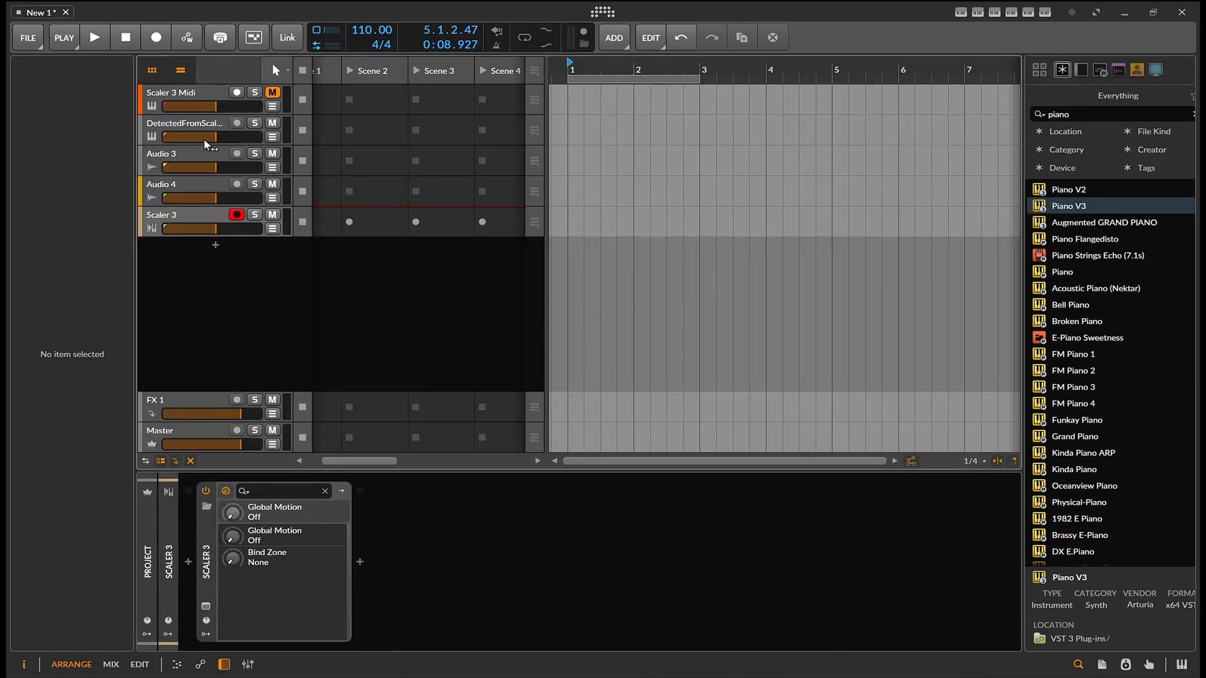
Drag the Scaler arrangement's Main Track and Arpeggio out into the arranger as new MIDI tracks, then close Scaler
click(191, 215)
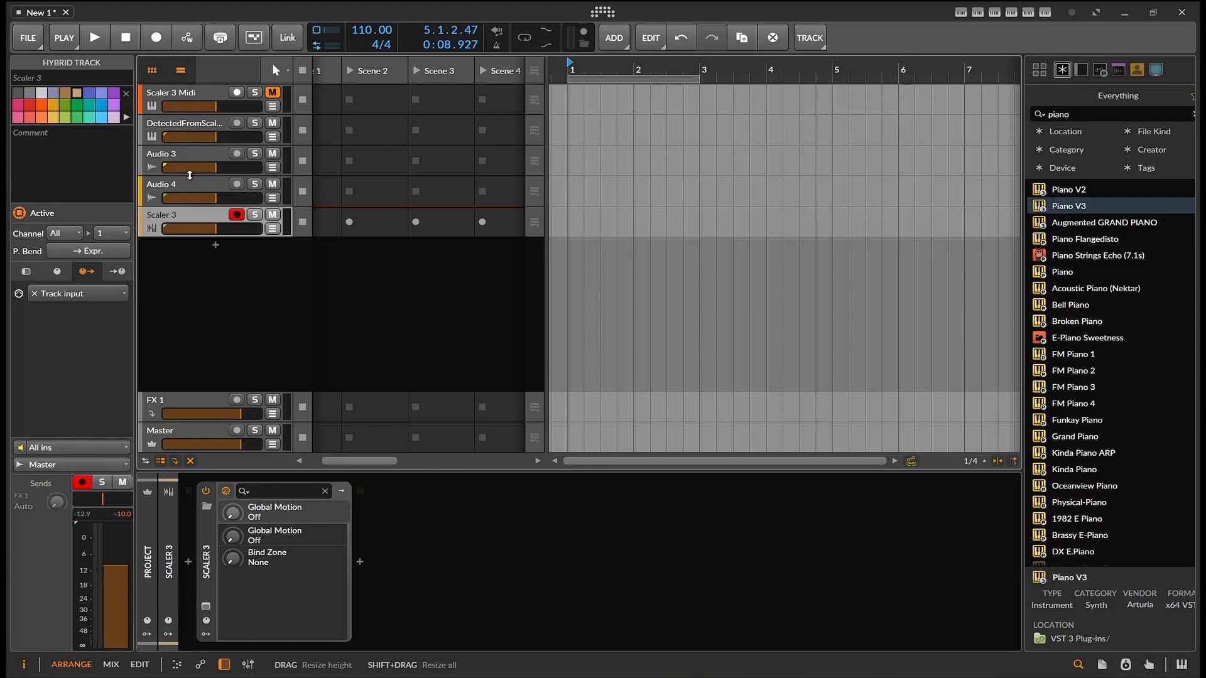
click(206, 607)
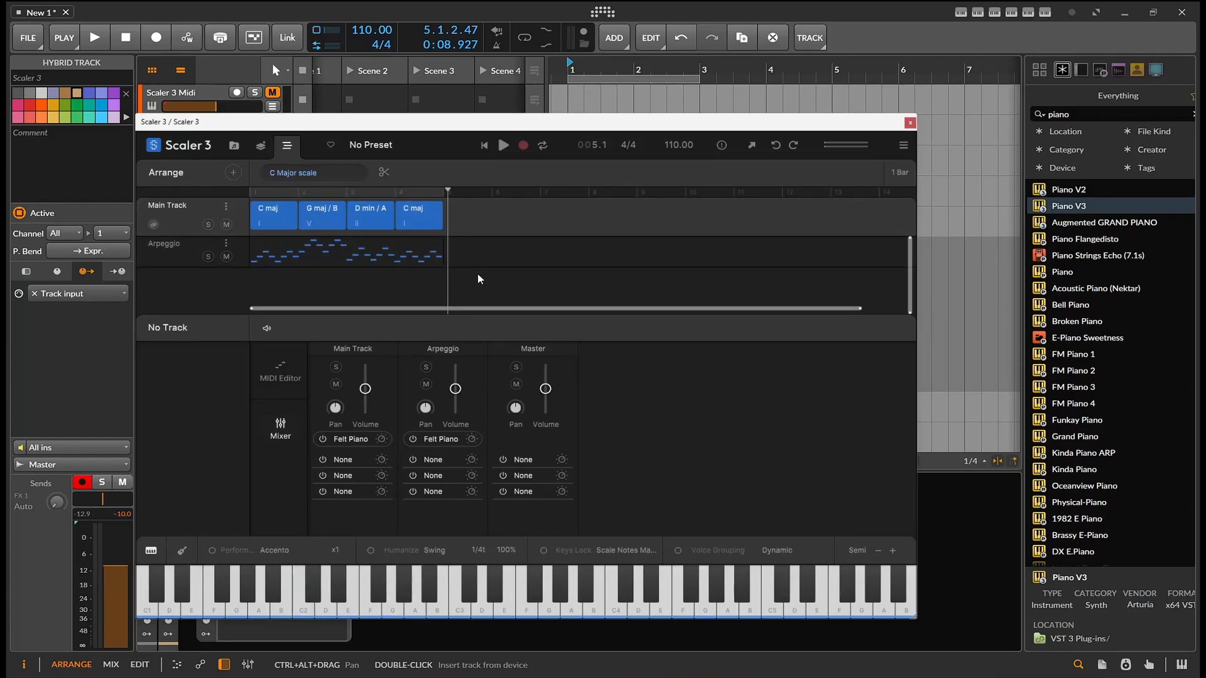
drag(477, 273, 674, 104)
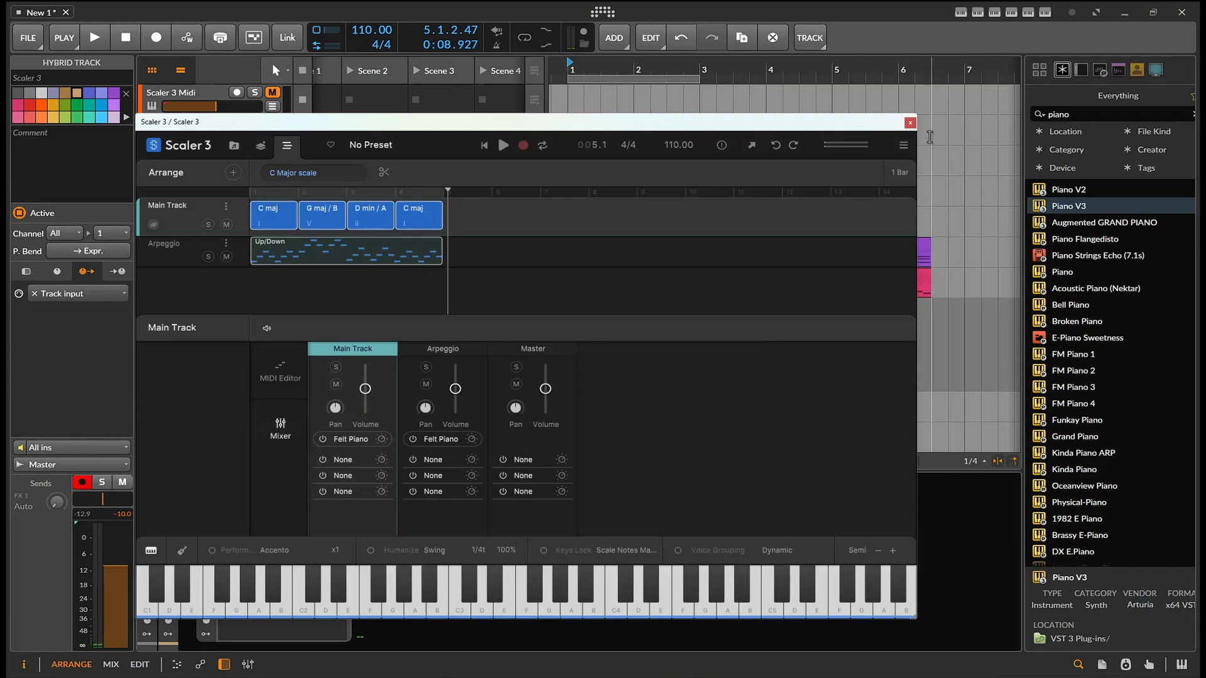
click(909, 123)
Move the Scaler 3 Midi clip onto Inst 3 and the Scaler 3 Midi 2 clip onto Inst 4, both at bar 1
drag(689, 263, 558, 172)
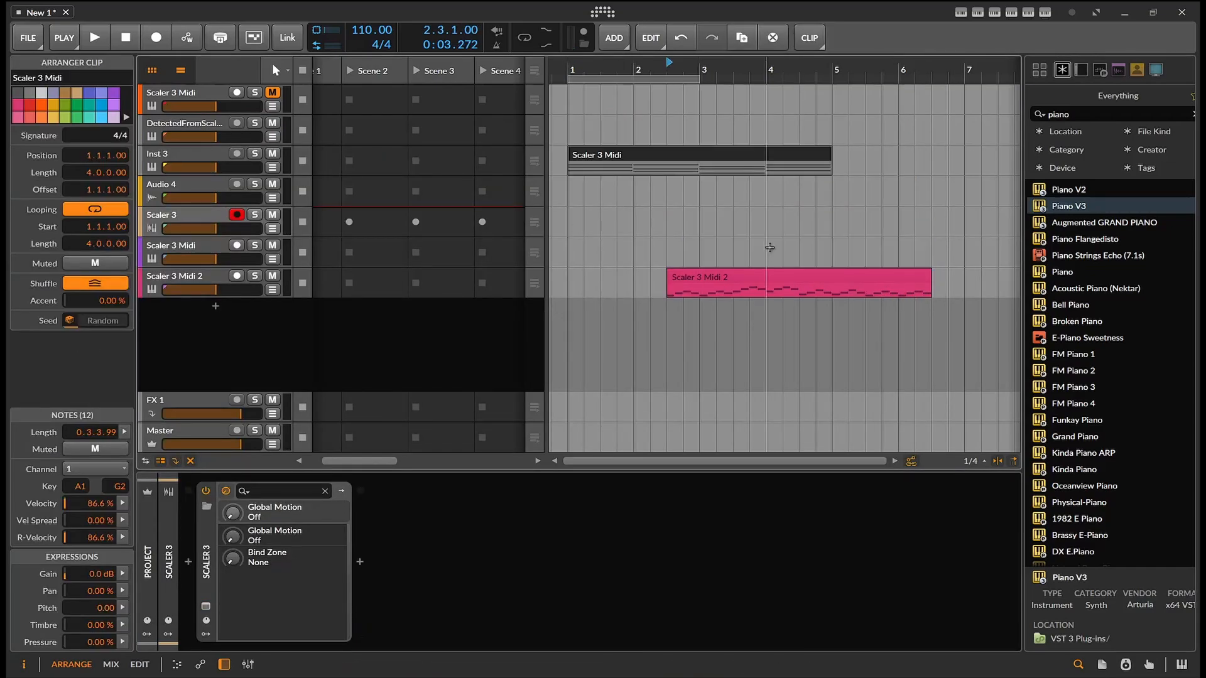
drag(752, 277, 627, 199)
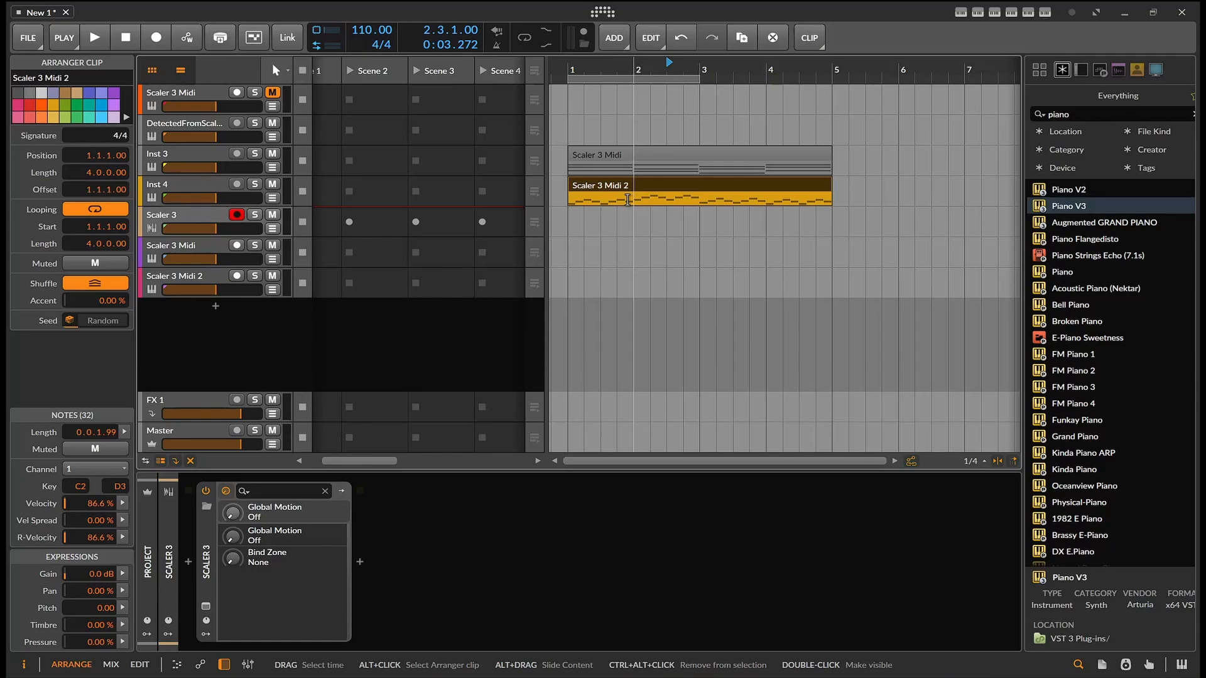
click(749, 530)
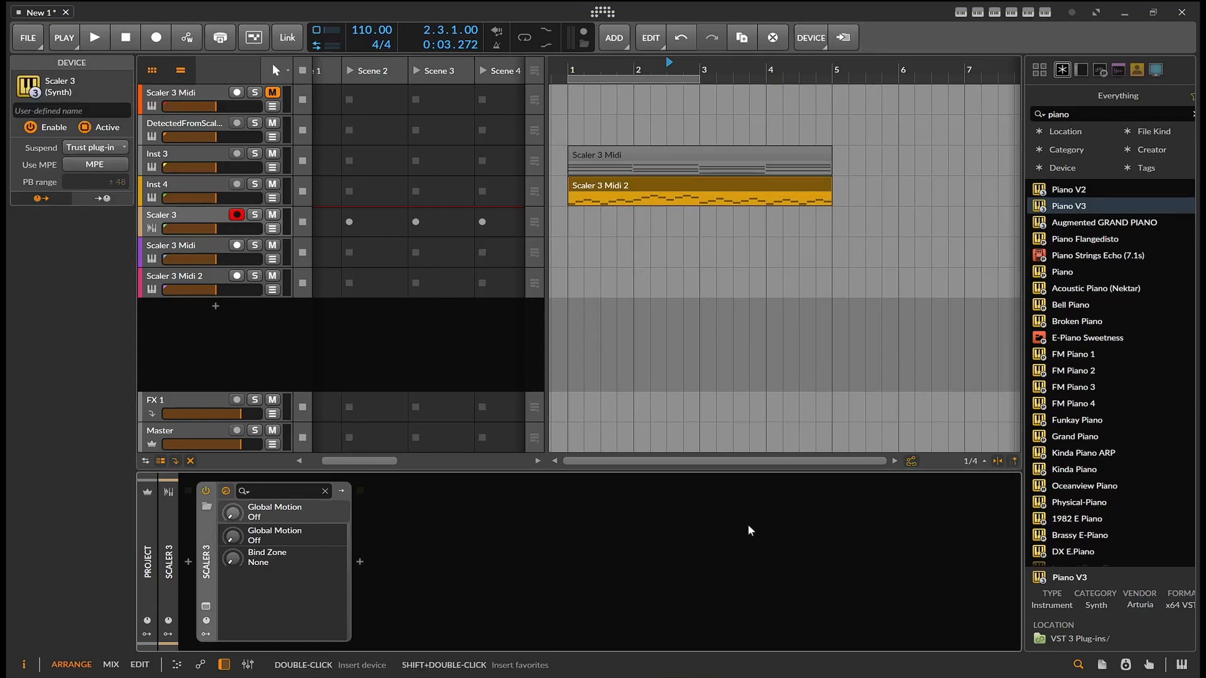